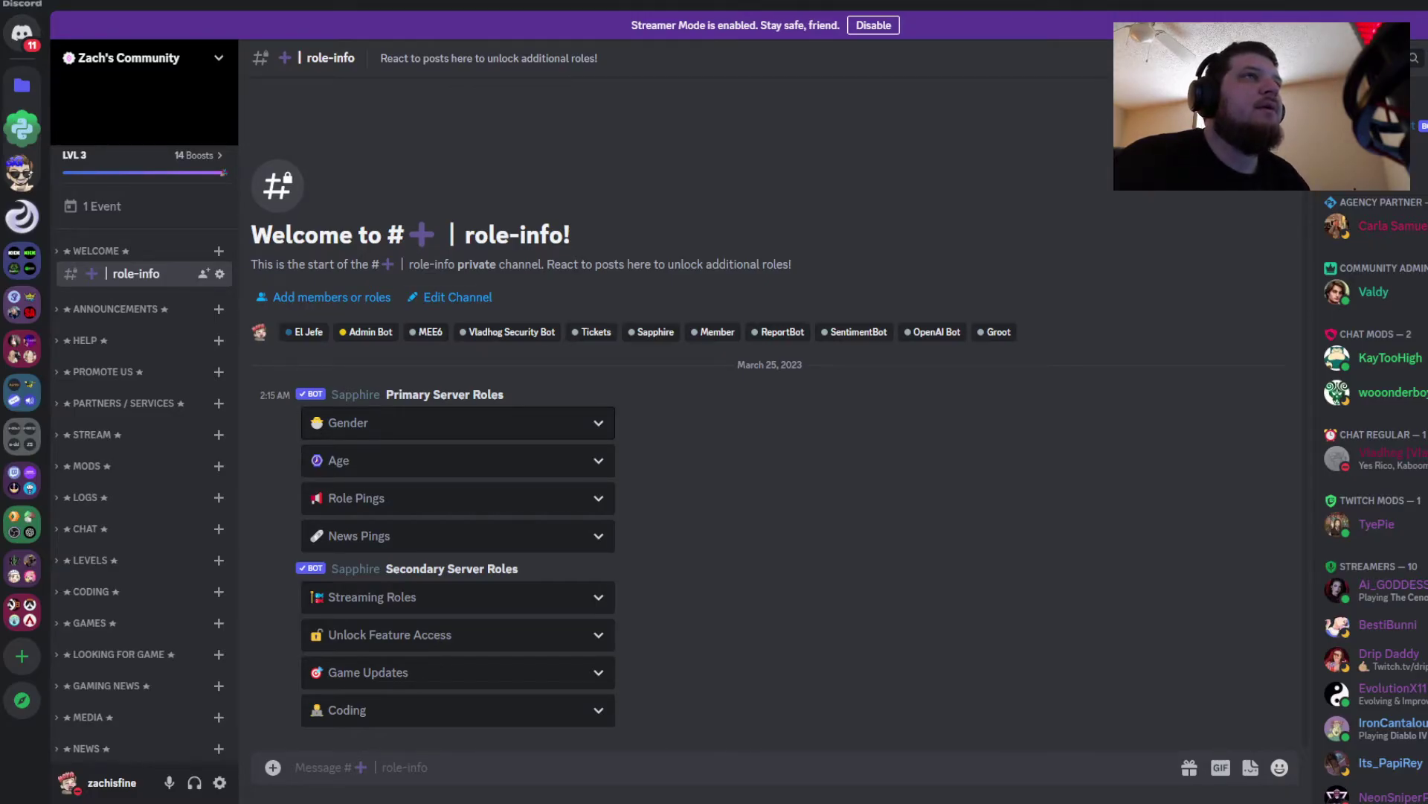
Look through the Gender, Age, Role Pings and News Pings dropdowns of the Primary Server Roles message in role-info.
{"action": "left_click", "coordinate": [468, 424]}
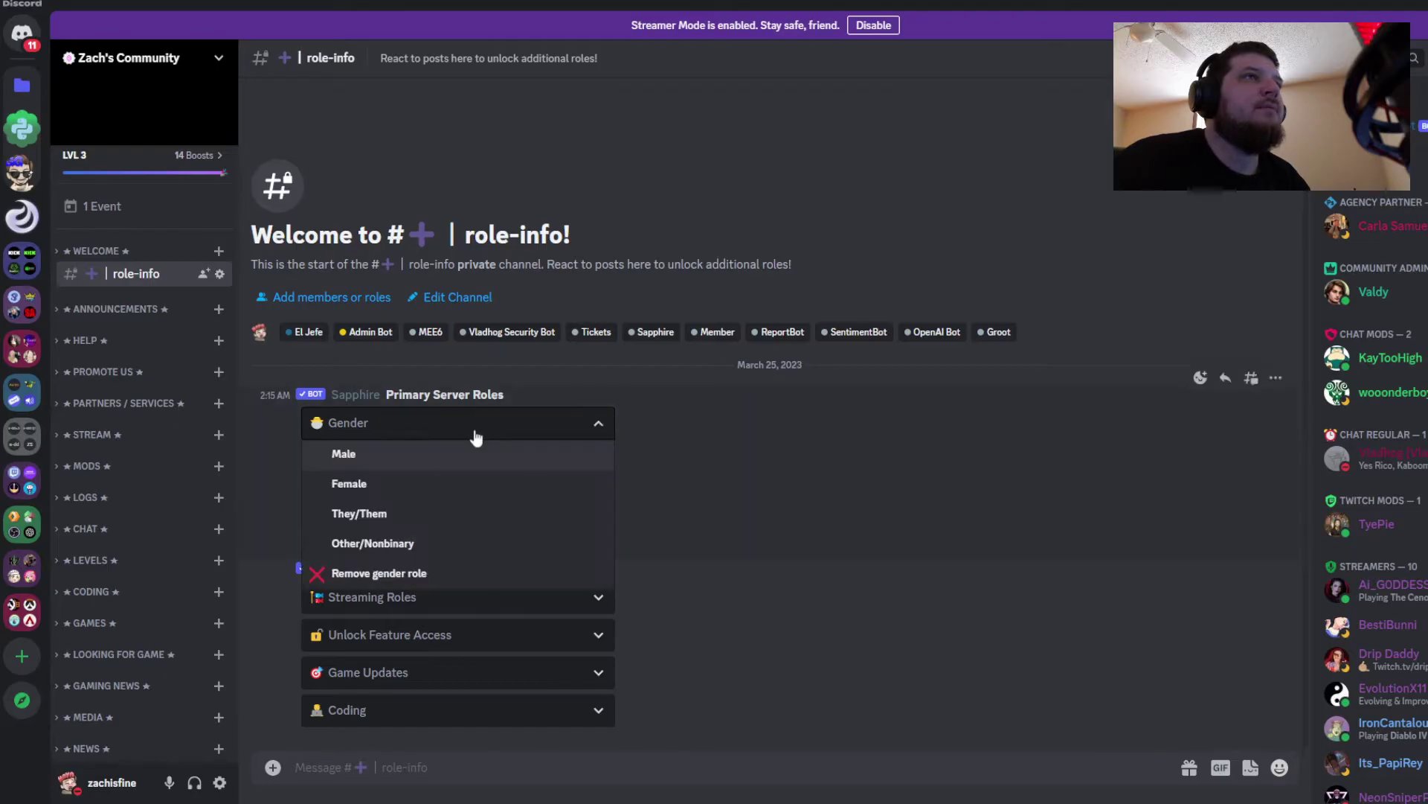
{"action": "left_click", "coordinate": [677, 421]}
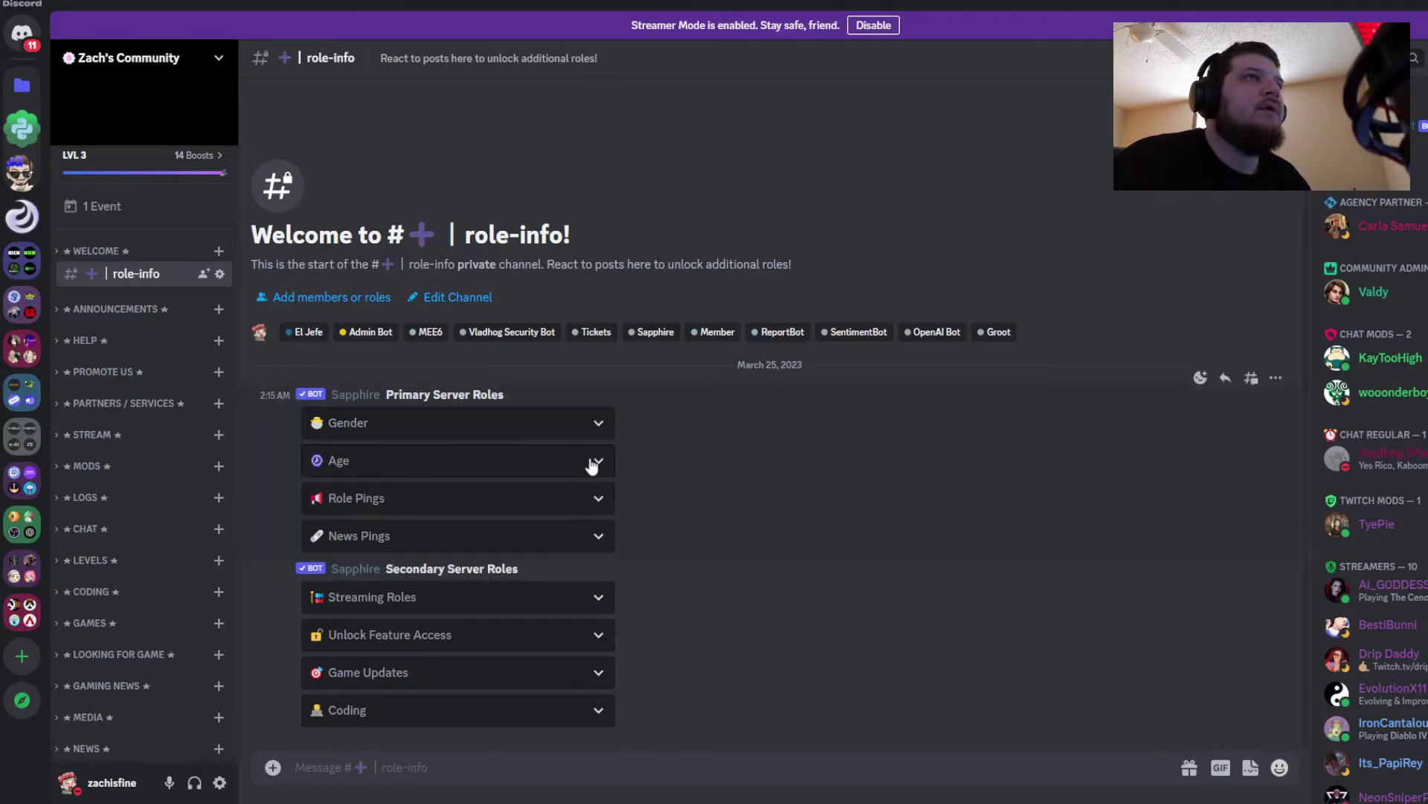
{"action": "left_click", "coordinate": [584, 466]}
{"action": "left_click", "coordinate": [583, 466]}
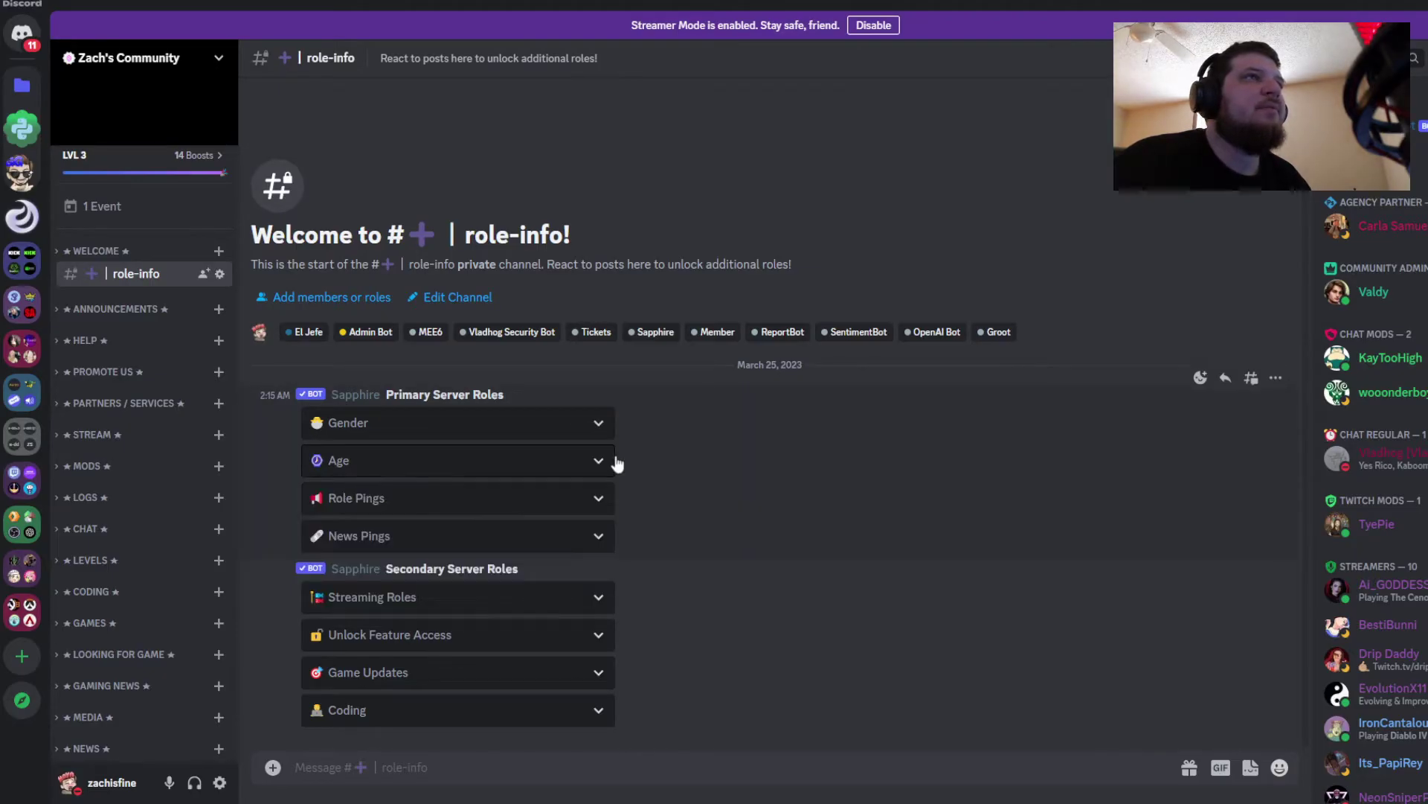
{"action": "left_click", "coordinate": [545, 498]}
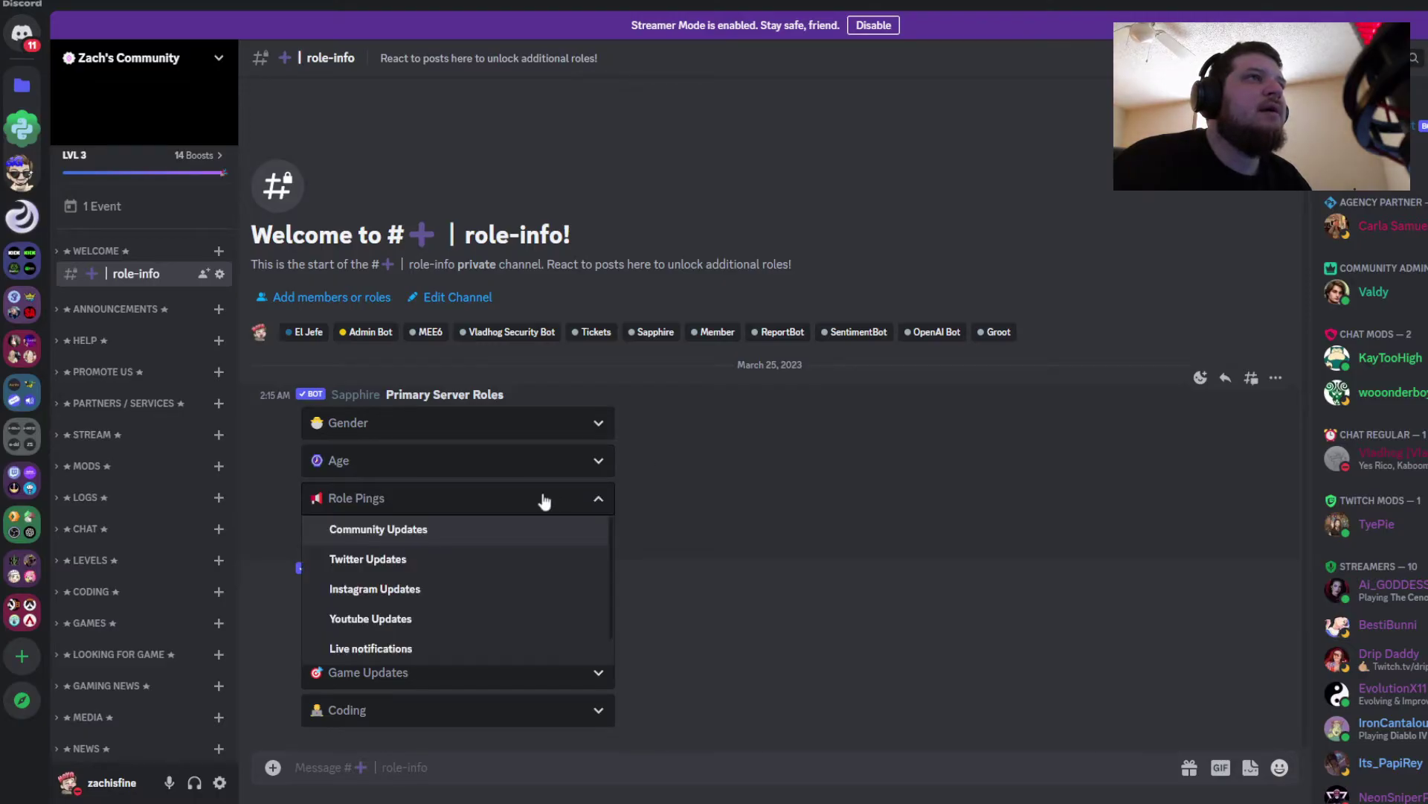
{"action": "left_click", "coordinate": [544, 499]}
{"action": "left_click", "coordinate": [555, 538]}
{"action": "left_click", "coordinate": [557, 538]}
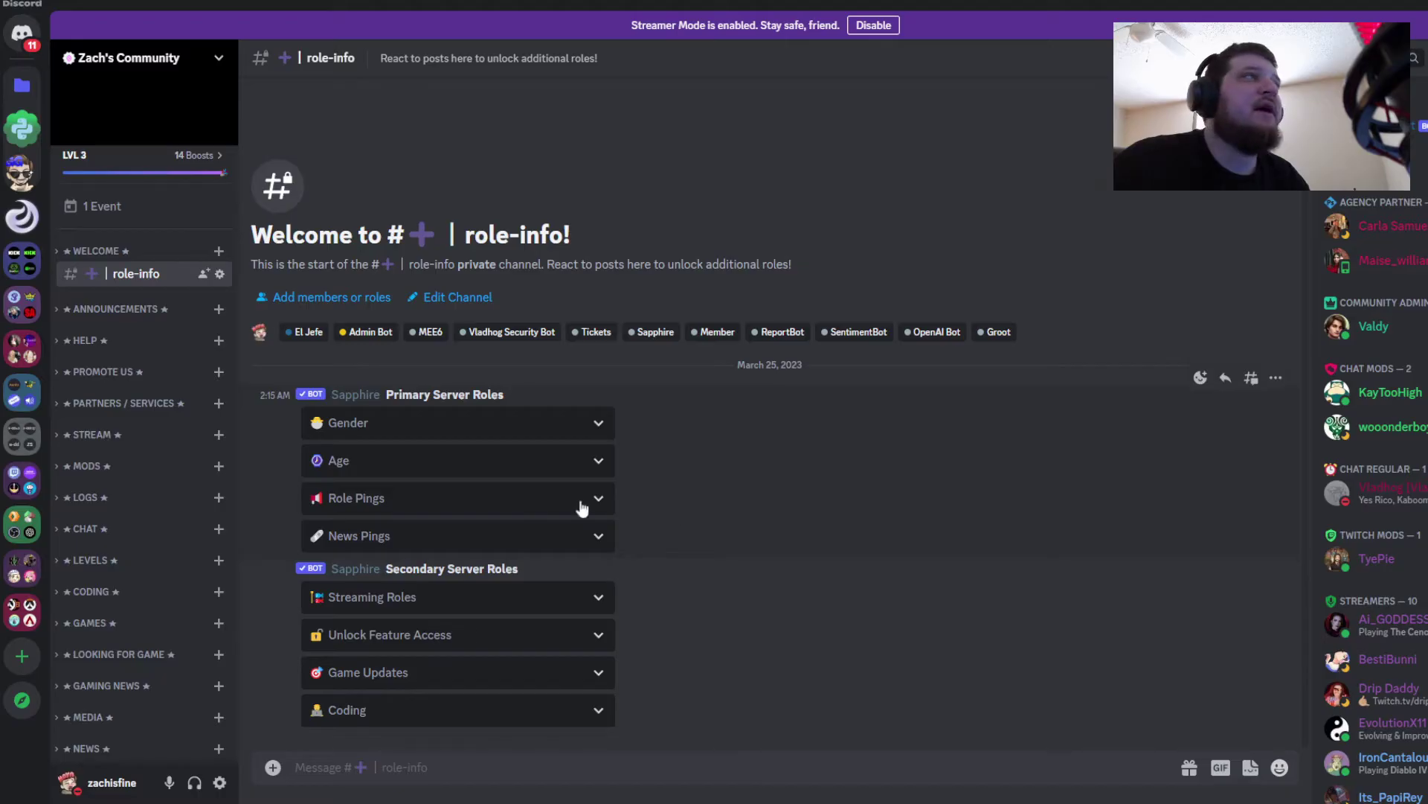
Switch to the Sapphire dashboard in the browser and review the updateroles message template in its preview and visual editor.
{"action": "key", "text": "alt+Tab"}
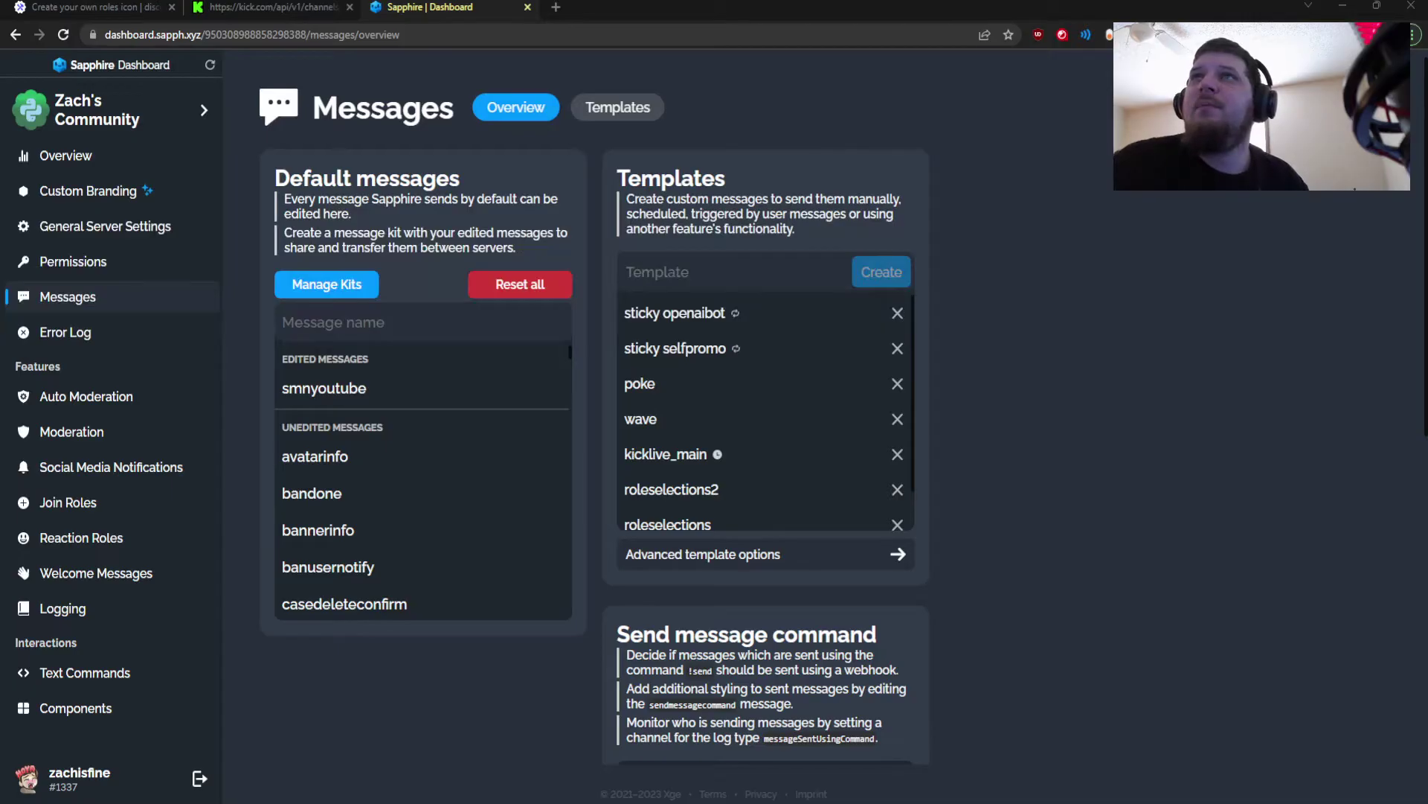
{"action": "scroll", "coordinate": [766, 413], "scroll_direction": "down", "scroll_amount": 1}
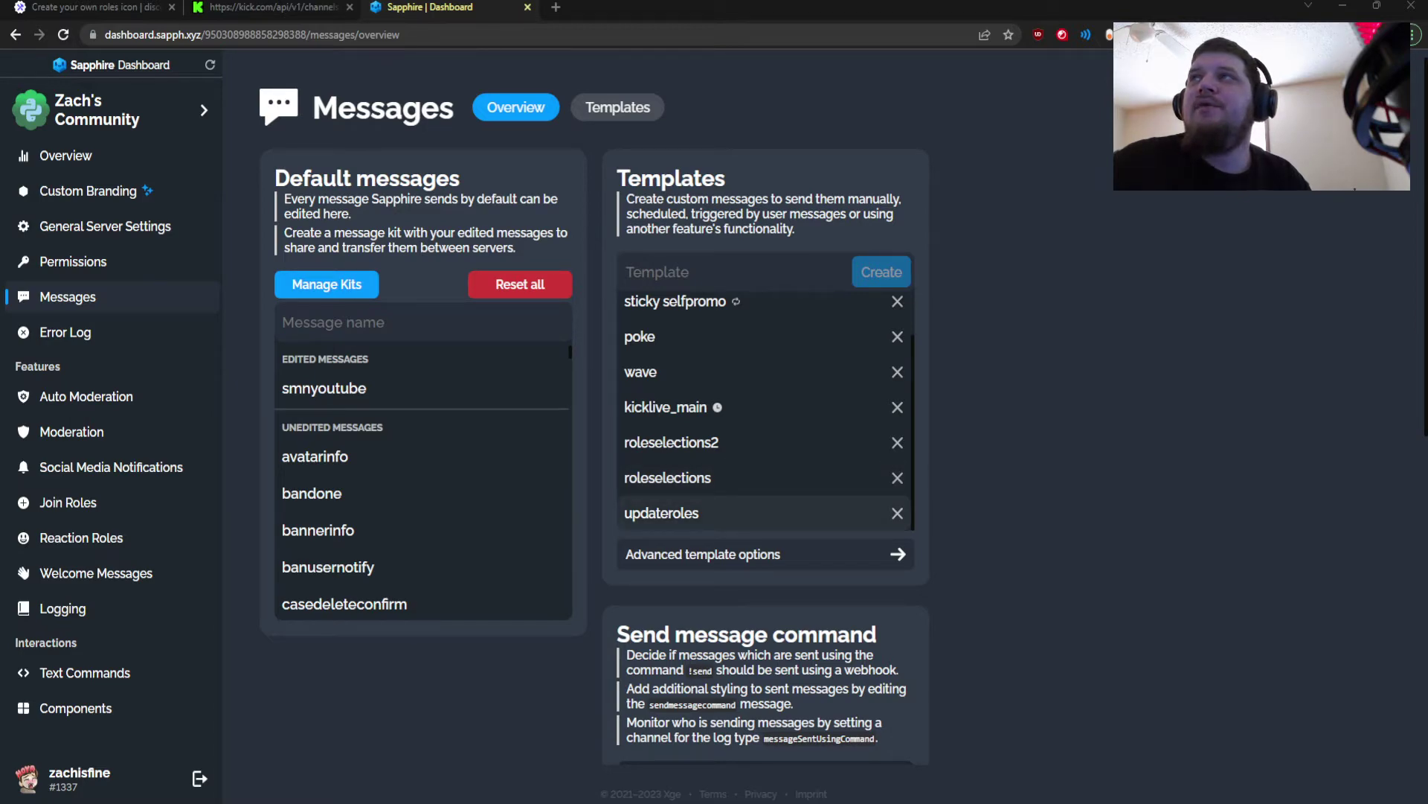
{"action": "left_click", "coordinate": [722, 516]}
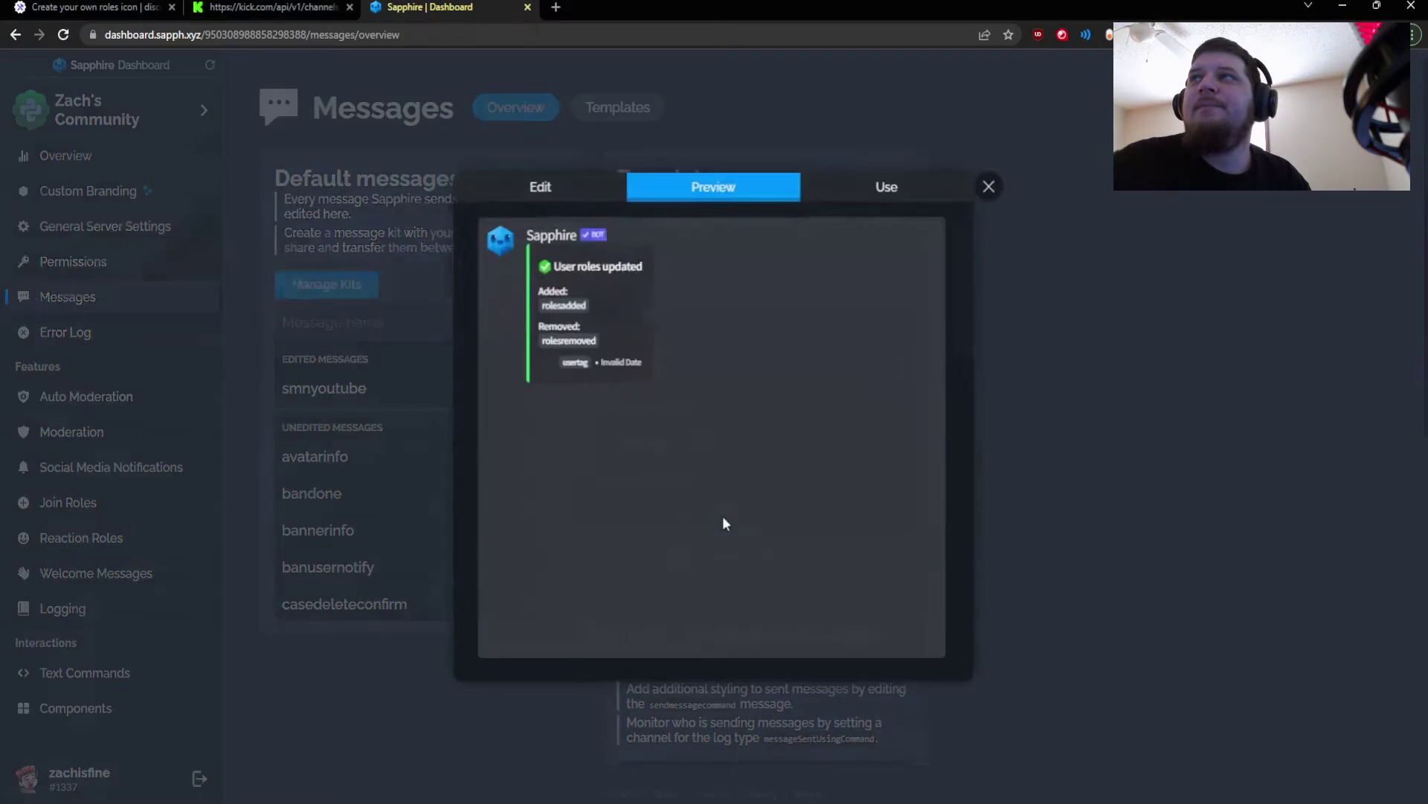
{"action": "left_click", "coordinate": [584, 189]}
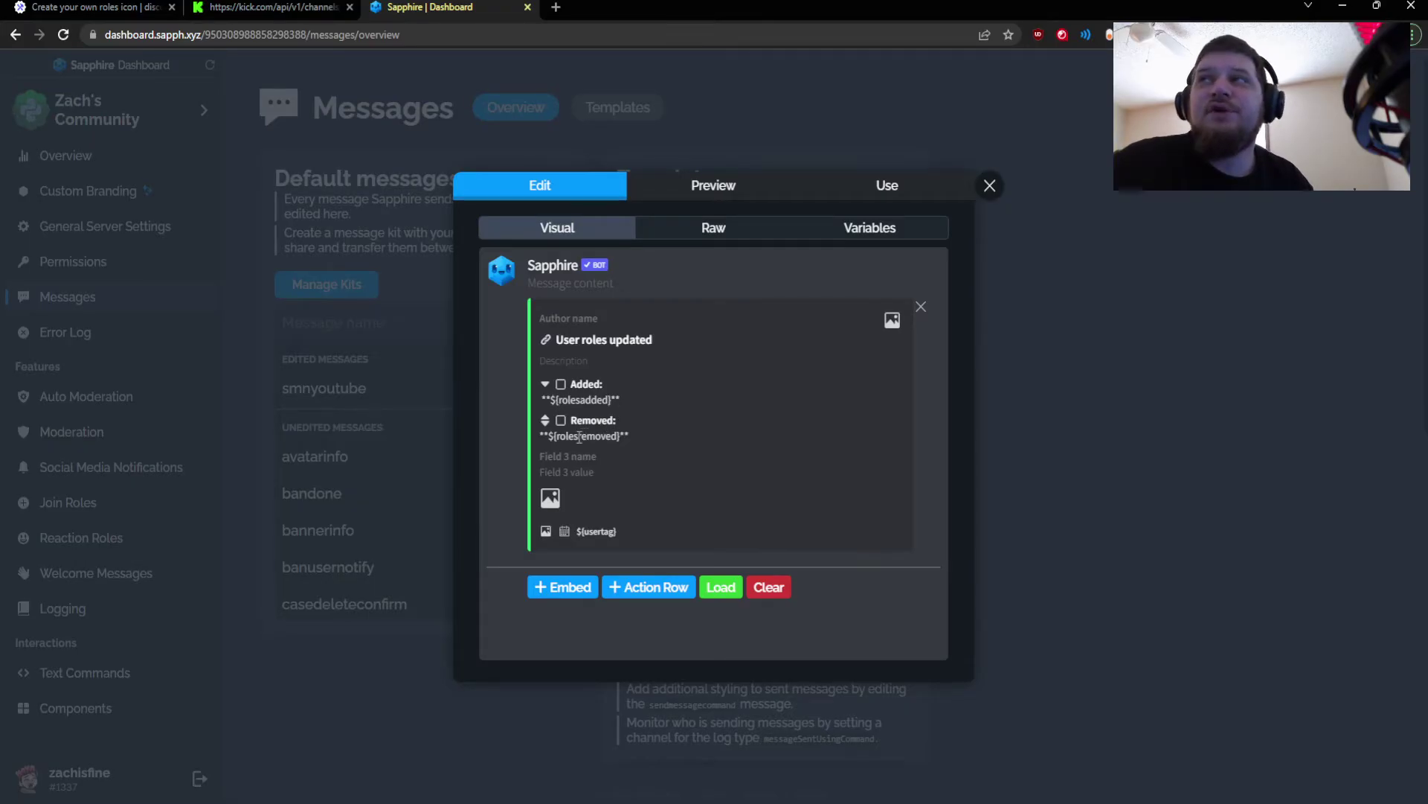
{"action": "left_click", "coordinate": [699, 195]}
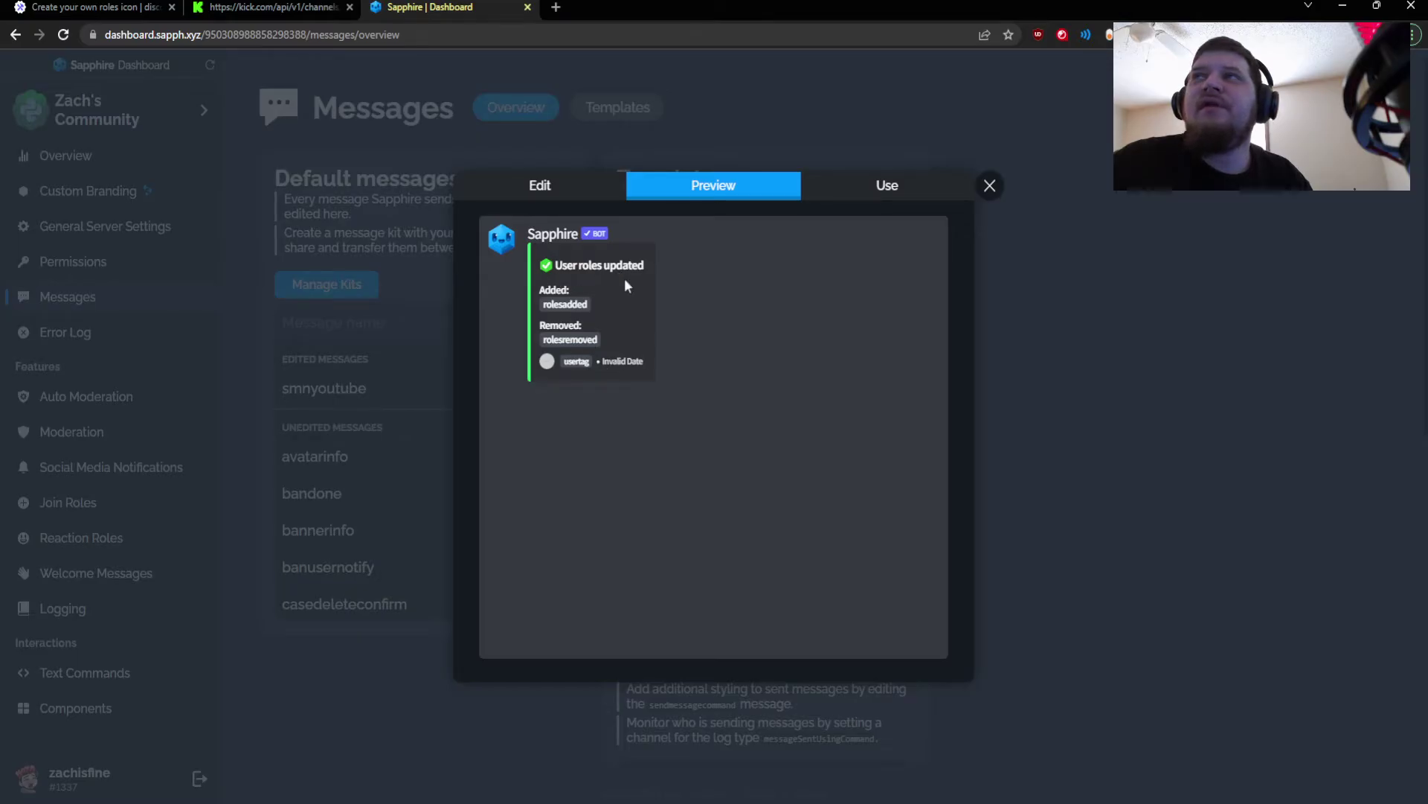
{"action": "left_click", "coordinate": [575, 195]}
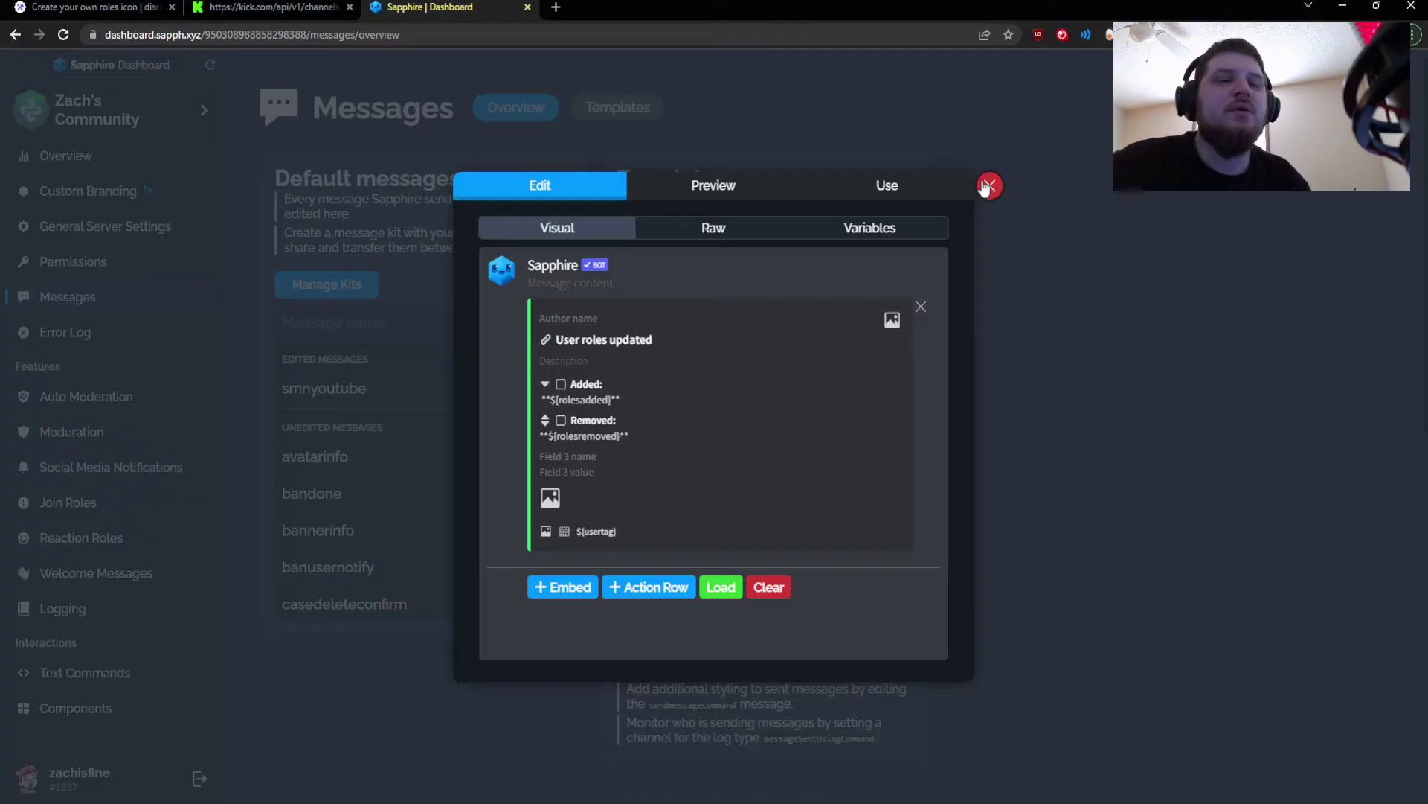
{"action": "left_click", "coordinate": [987, 187]}
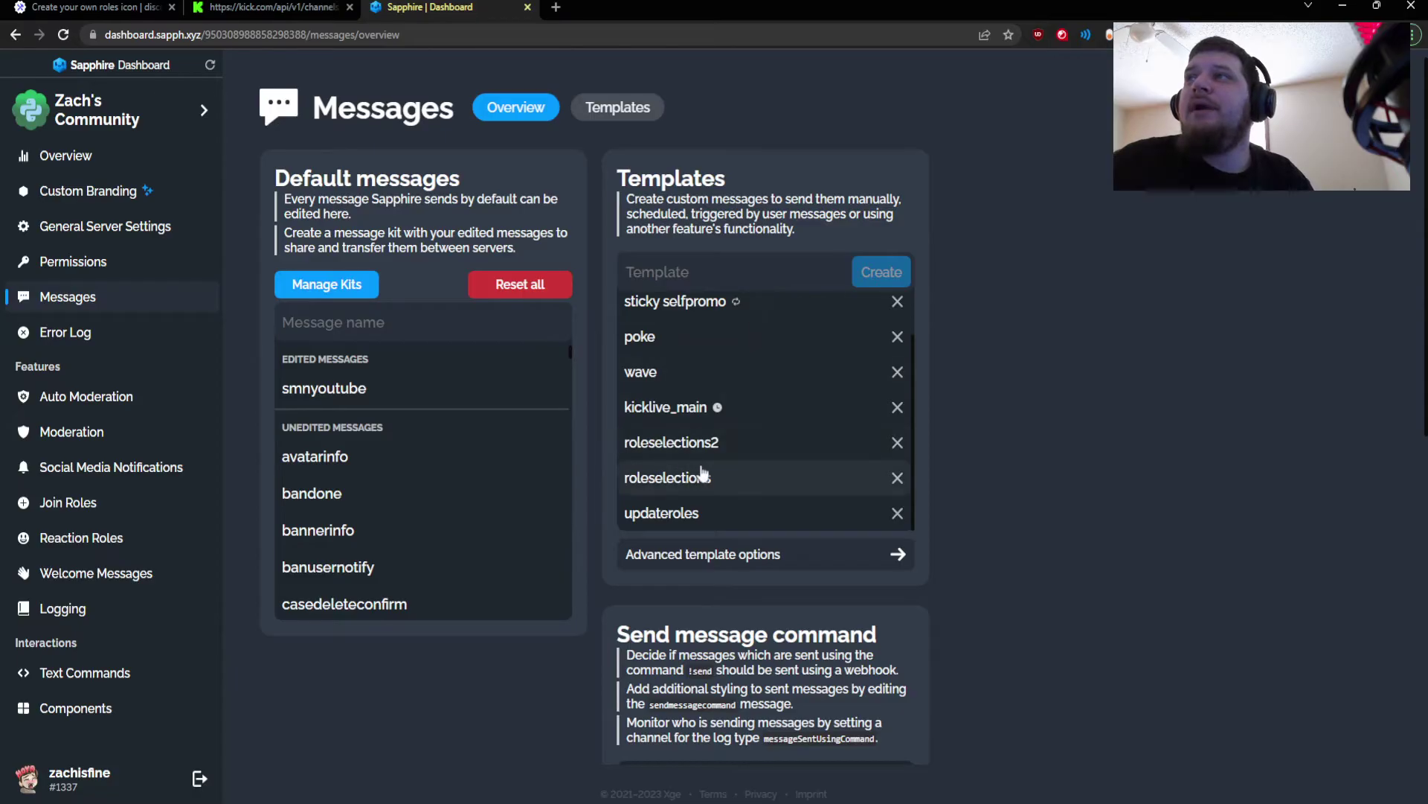
Review the dropdown rows and options of the roleselections message template in its visual editor.
{"action": "left_click", "coordinate": [716, 483]}
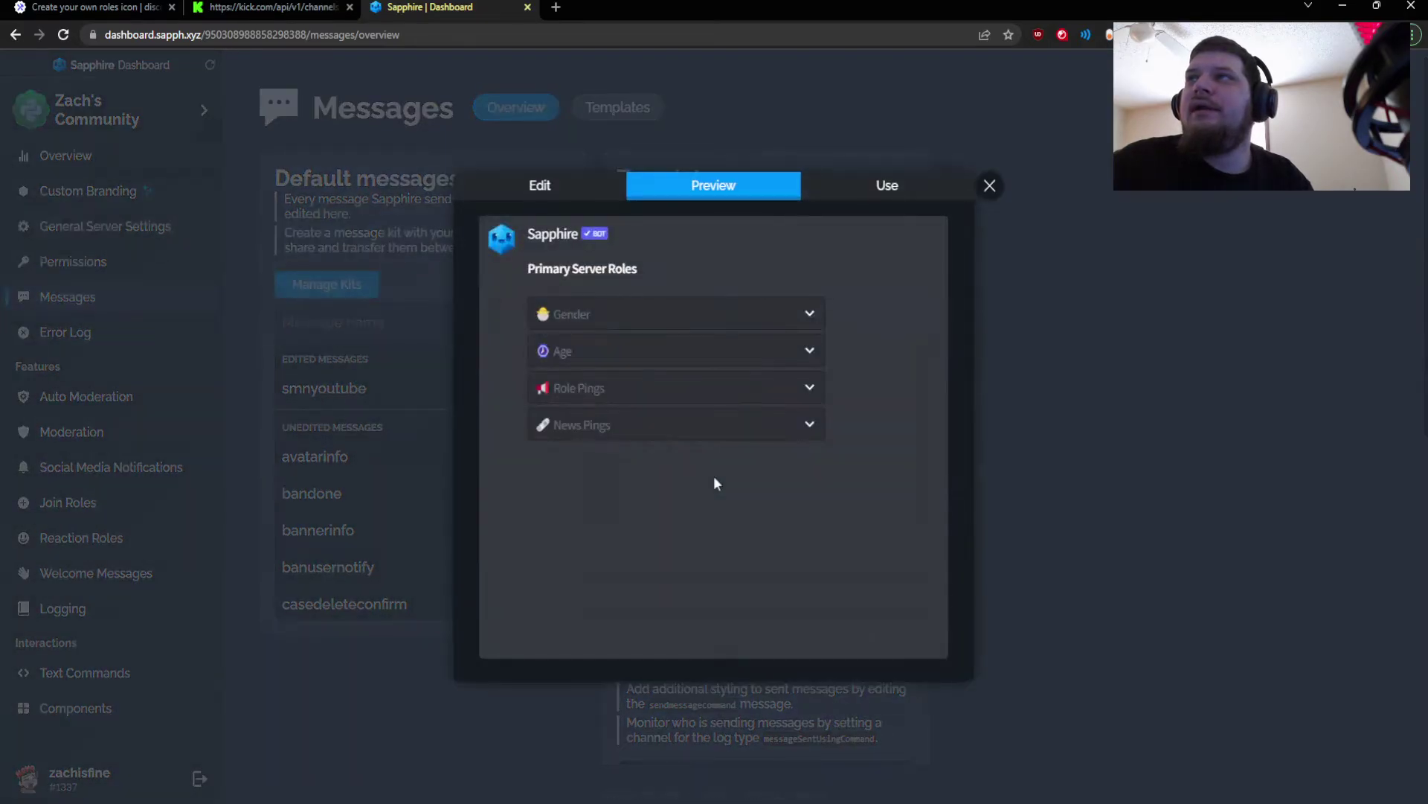
{"action": "left_click", "coordinate": [595, 191]}
{"action": "scroll", "coordinate": [634, 416], "scroll_direction": "down", "scroll_amount": 15}
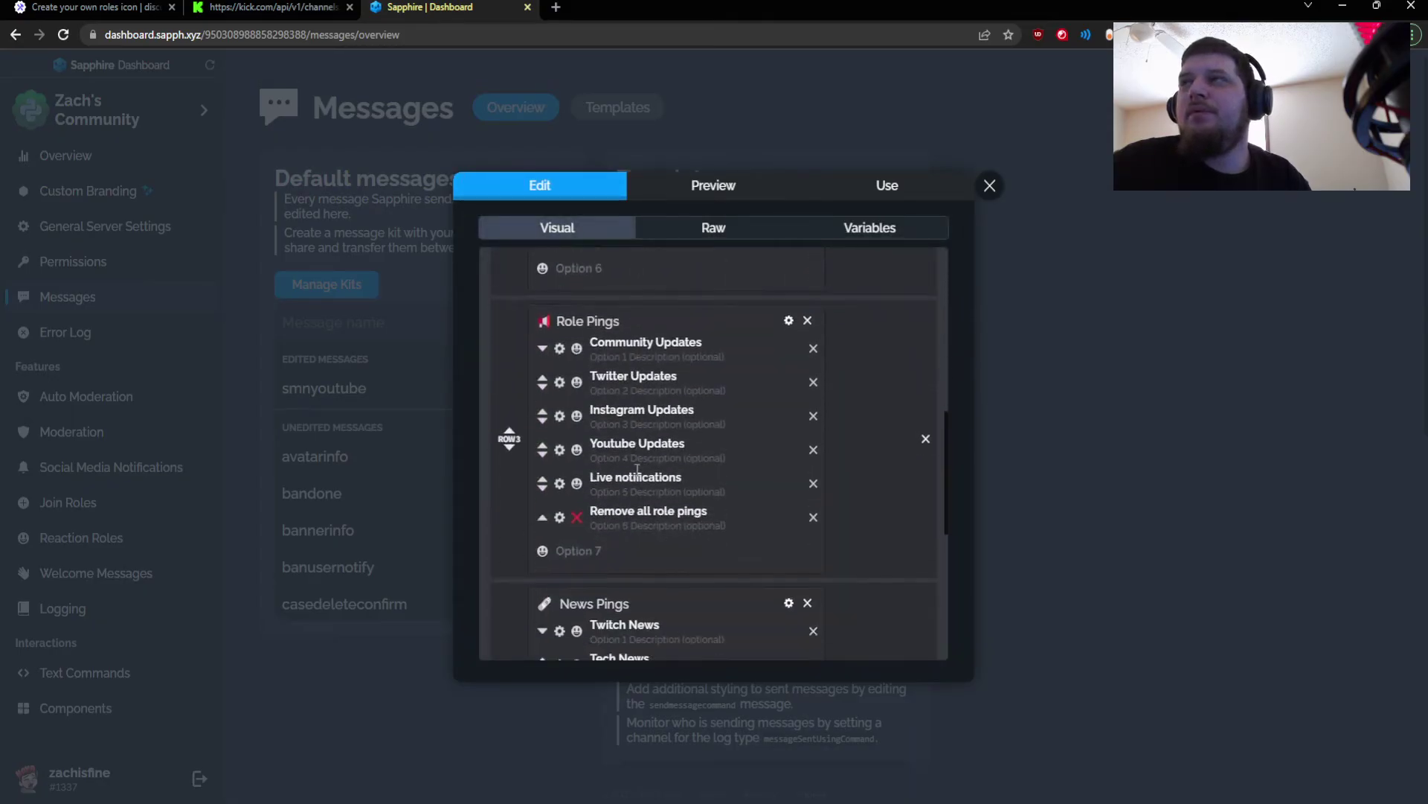
{"action": "scroll", "coordinate": [747, 517], "scroll_direction": "up", "scroll_amount": 3}
{"action": "scroll", "coordinate": [747, 517], "scroll_direction": "up", "scroll_amount": 10}
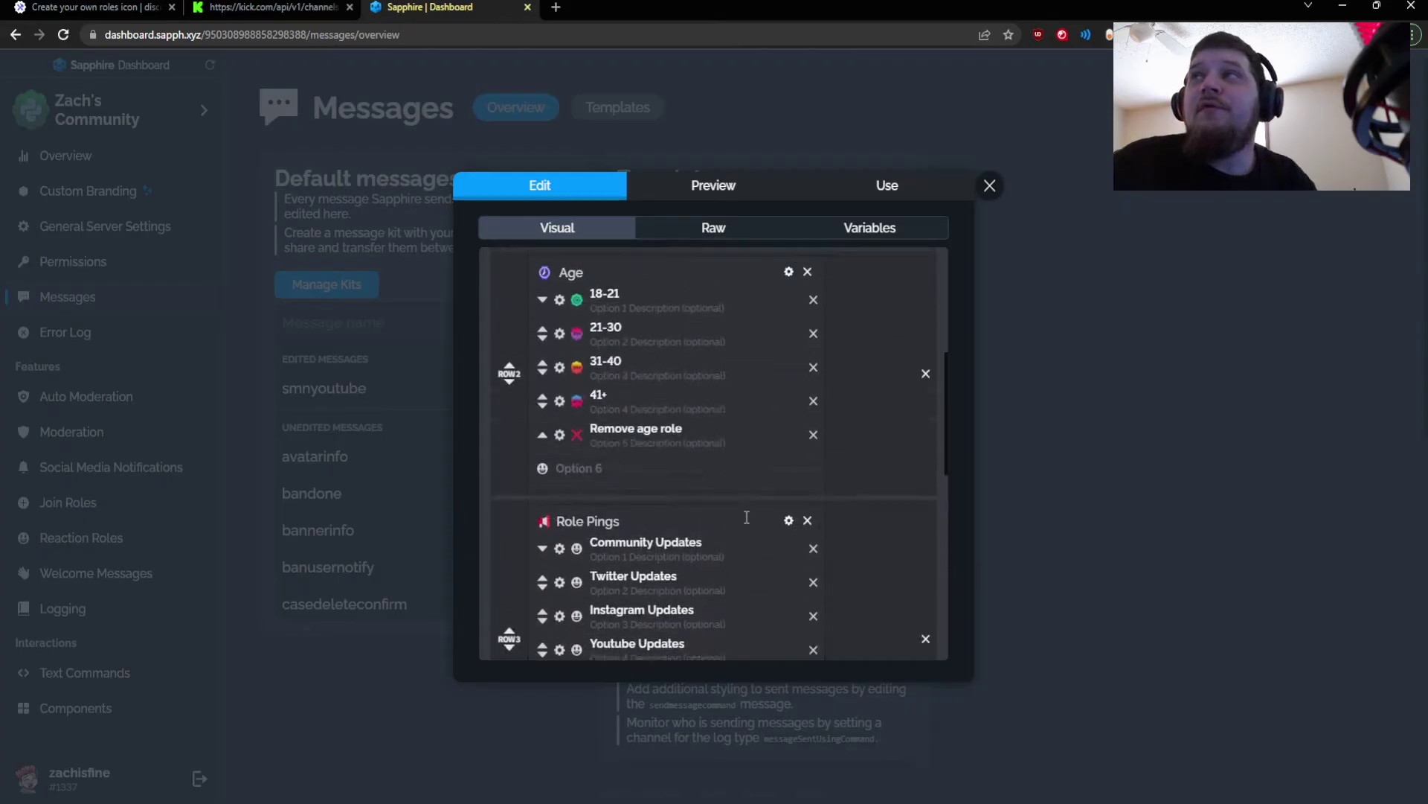
{"action": "scroll", "coordinate": [747, 517], "scroll_direction": "up", "scroll_amount": 5}
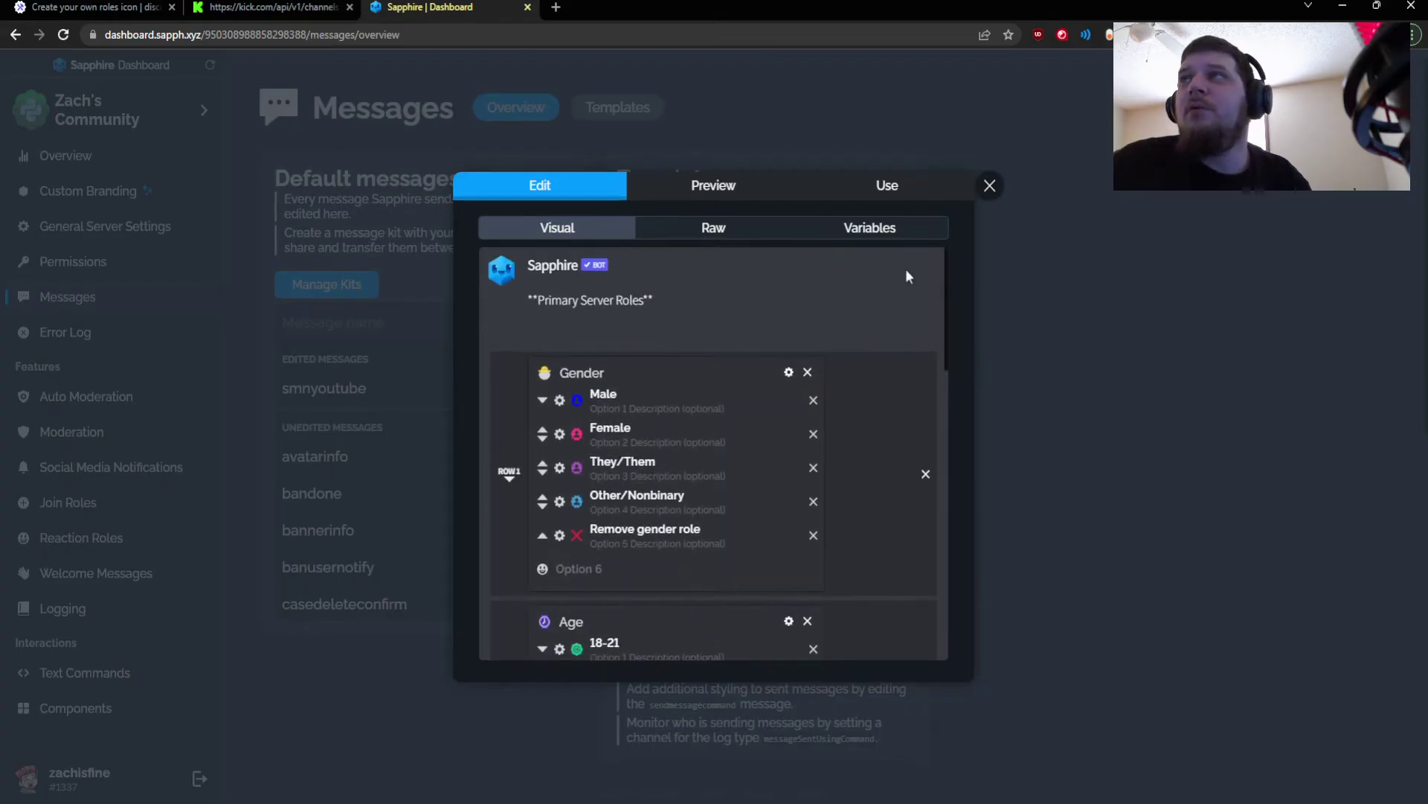
{"action": "left_click", "coordinate": [989, 186]}
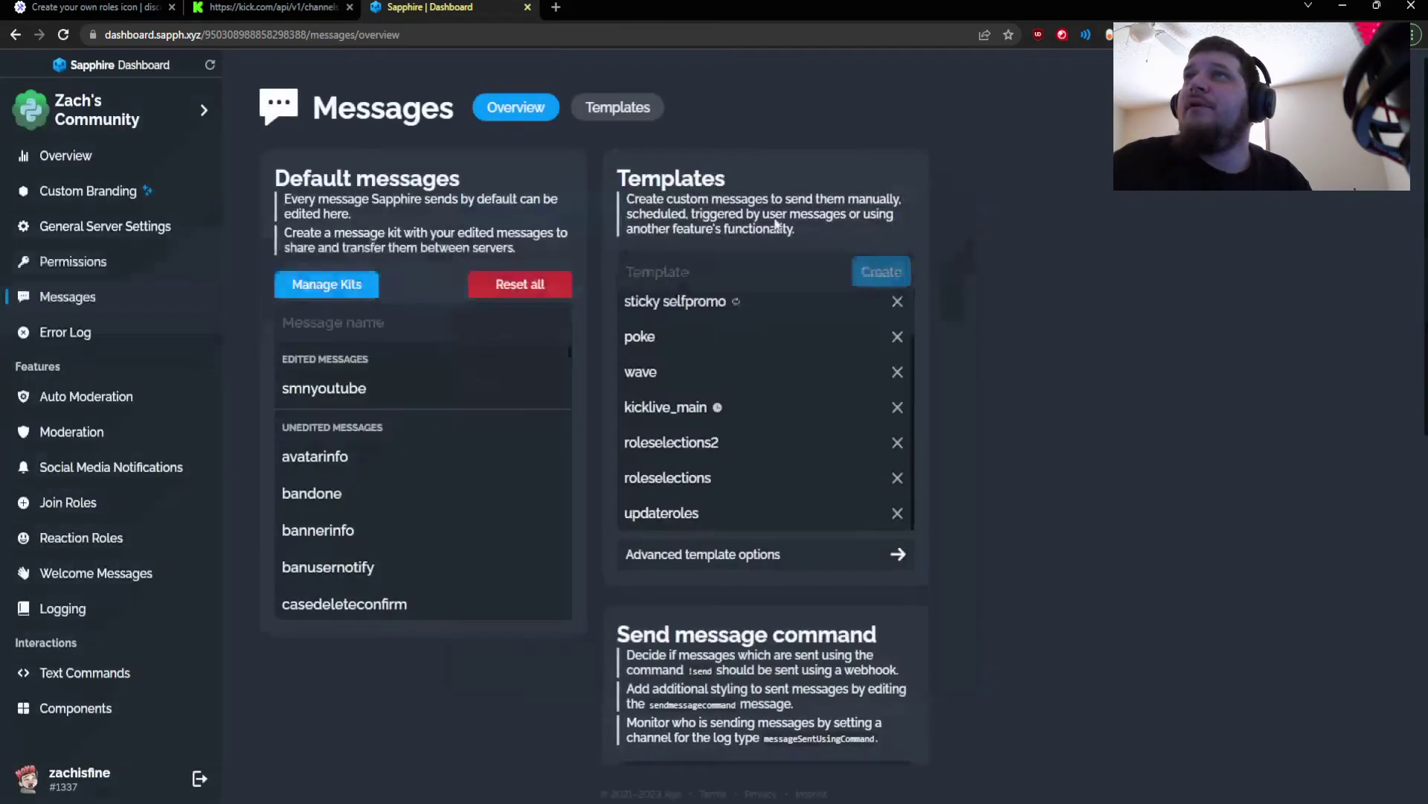
Go to the Components settings and view the actions of the dropdown_gender select menu.
{"action": "left_click", "coordinate": [130, 718]}
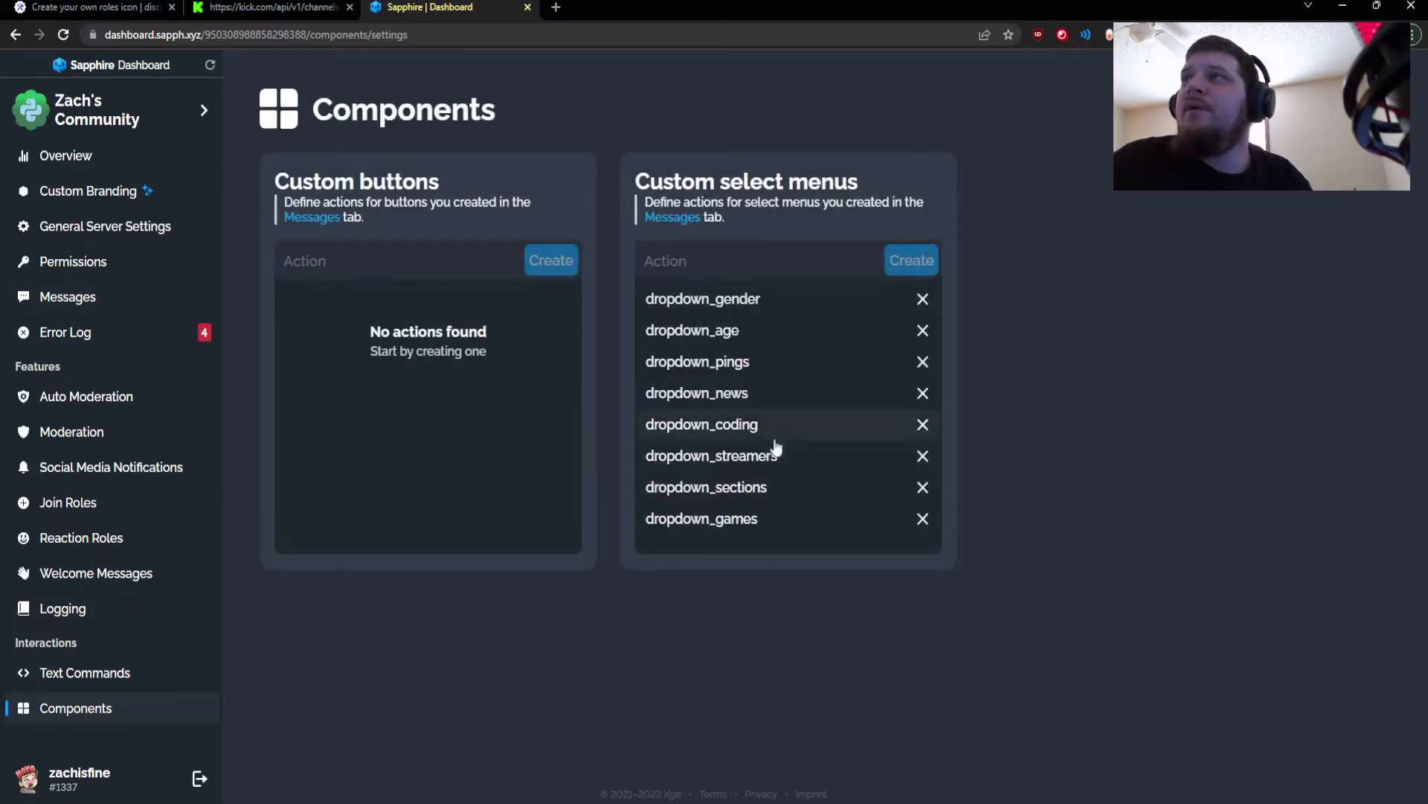
{"action": "left_click", "coordinate": [776, 302]}
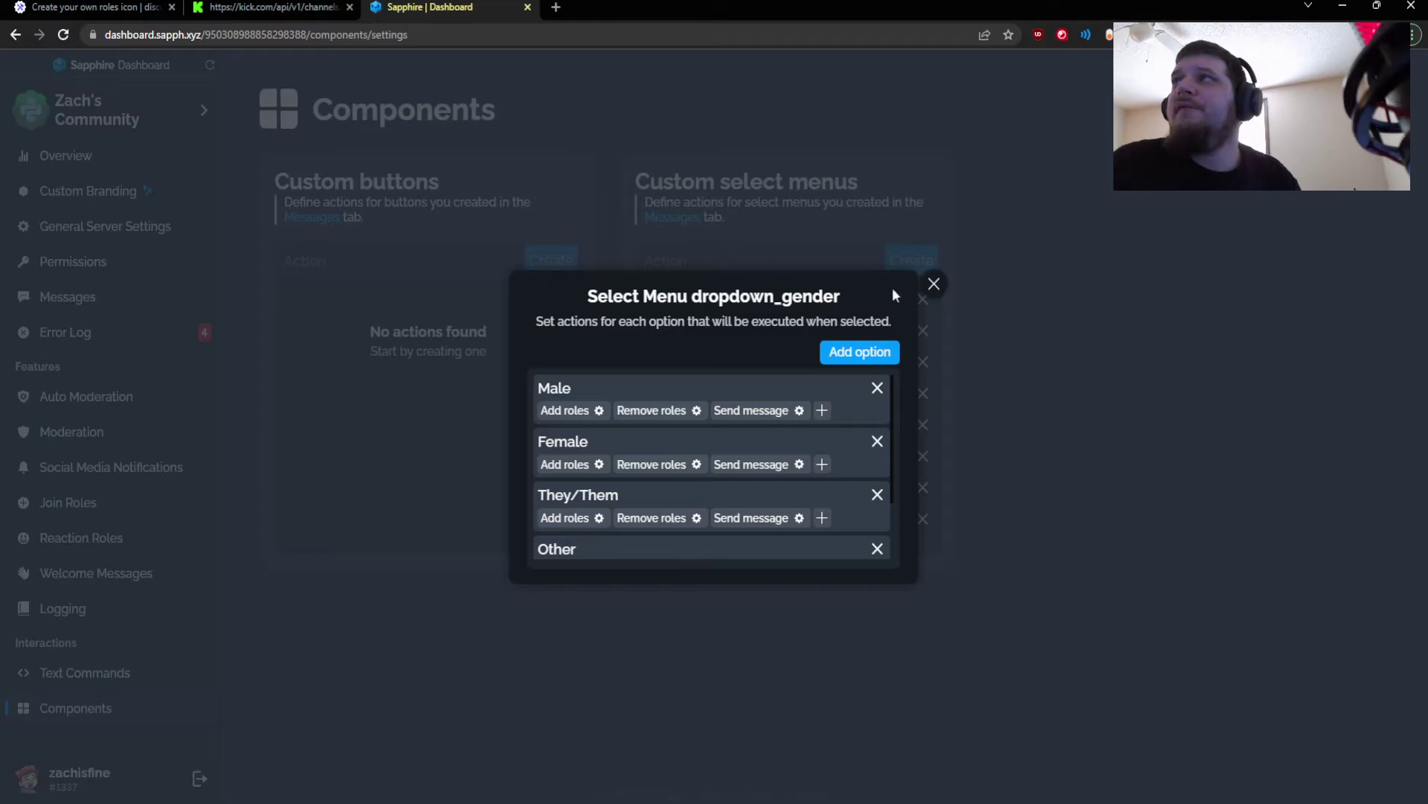
{"action": "left_click", "coordinate": [933, 284]}
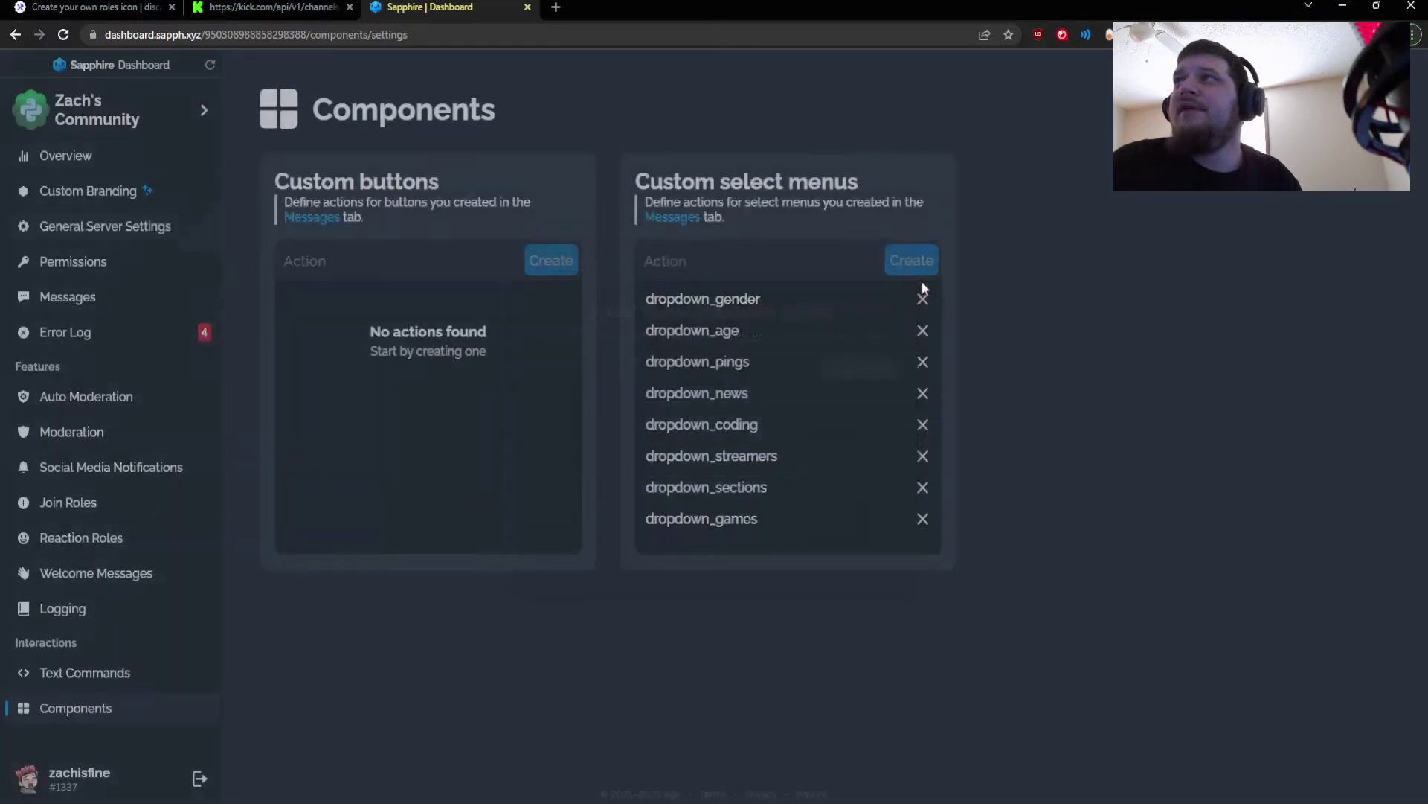
{"action": "left_click", "coordinate": [816, 265]}
{"action": "type", "text": "dro"}
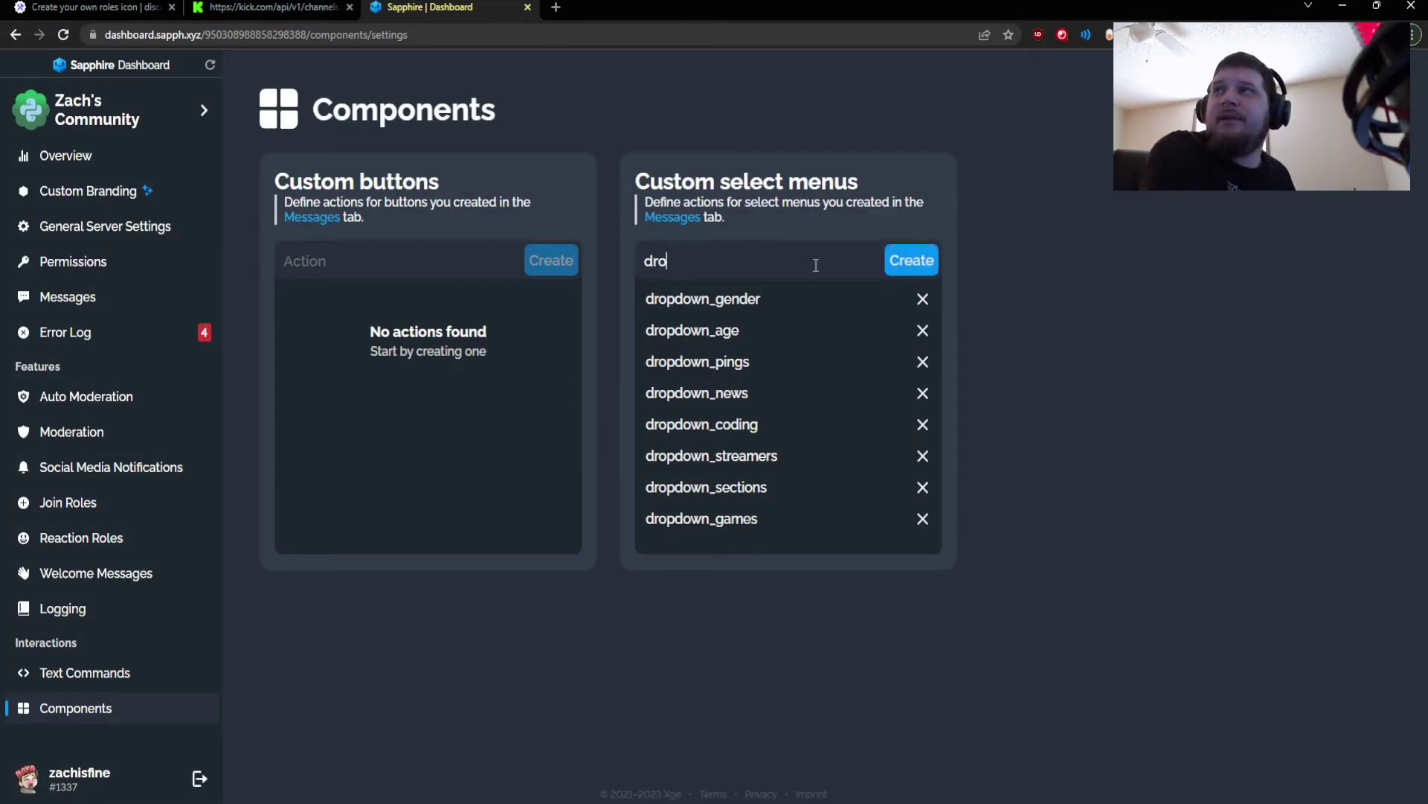
{"action": "type", "text": "pdown_gender"}
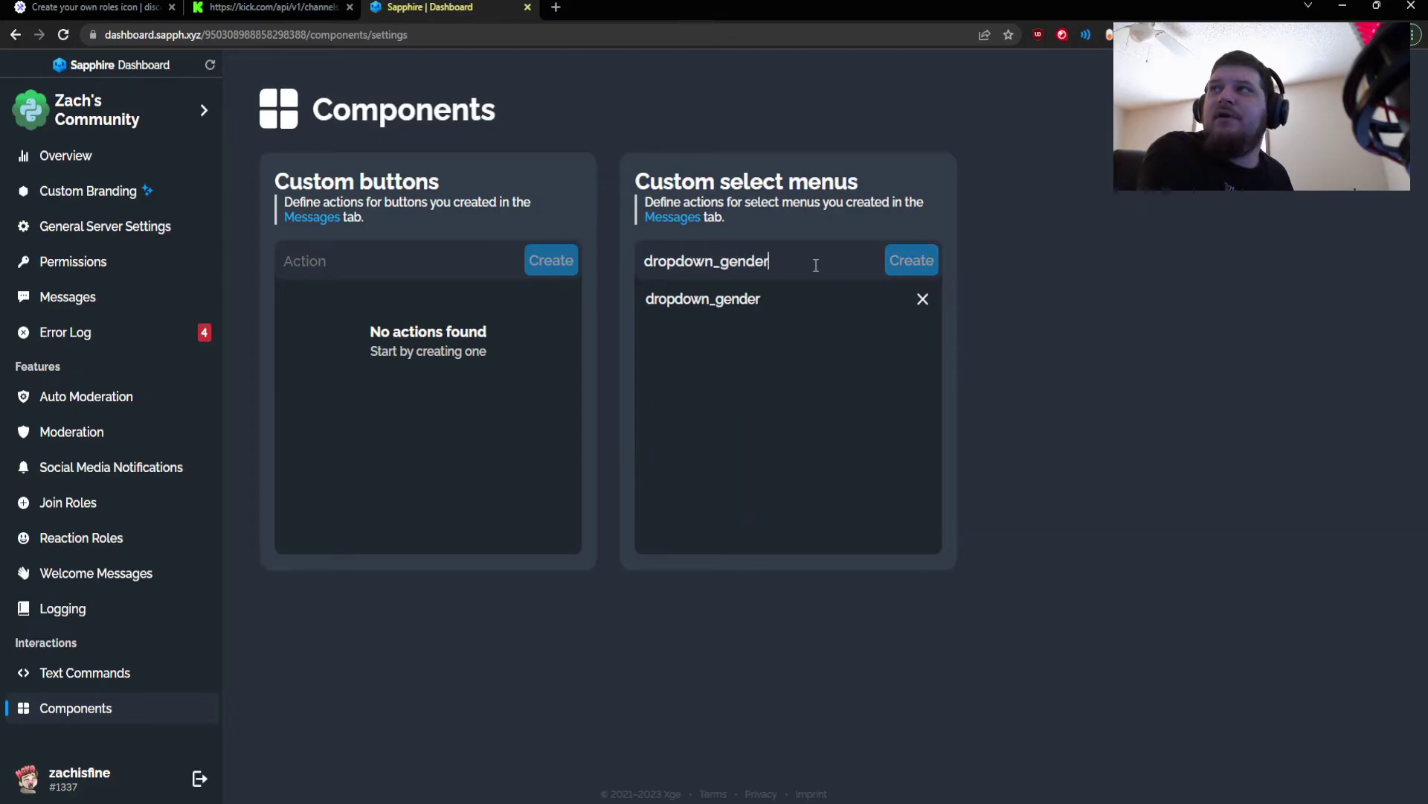
{"action": "key", "text": "ctrl+a"}
{"action": "key", "text": "BackSpace"}
Open the dropdown_gender select menu and look through all of its options.
{"action": "left_click", "coordinate": [791, 305]}
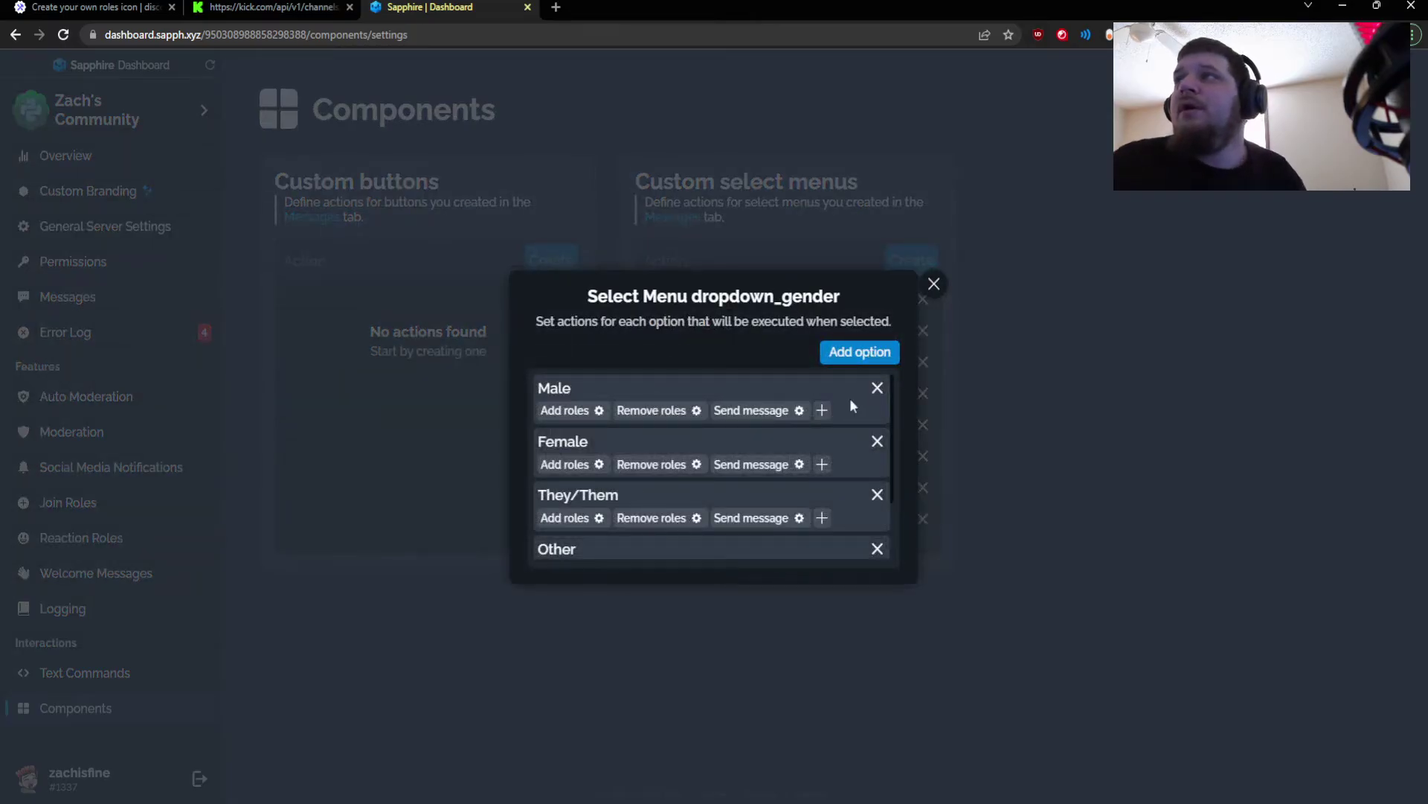
{"action": "scroll", "coordinate": [848, 417], "scroll_direction": "down", "scroll_amount": 2}
{"action": "scroll", "coordinate": [846, 430], "scroll_direction": "up", "scroll_amount": 2}
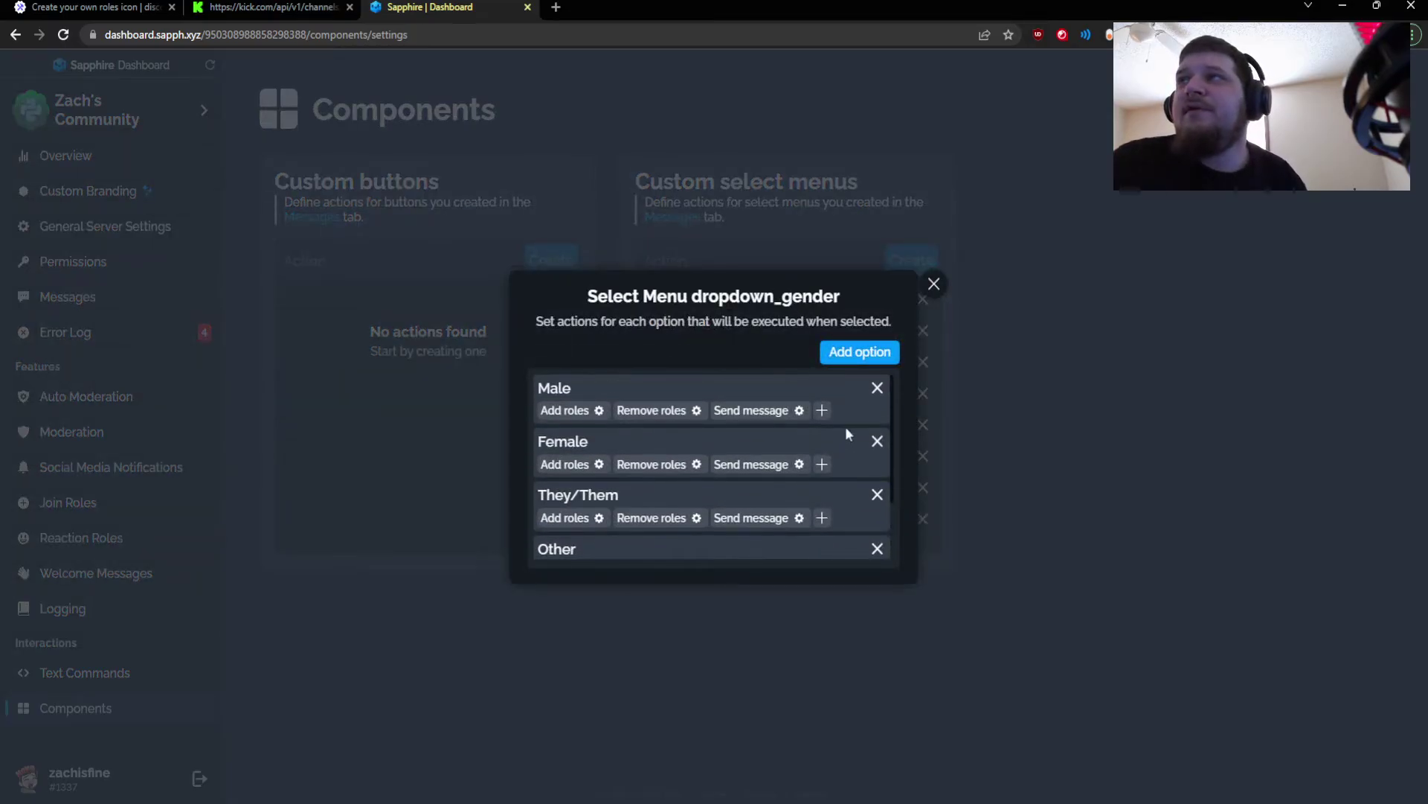
{"action": "scroll", "coordinate": [846, 431], "scroll_direction": "down", "scroll_amount": 2}
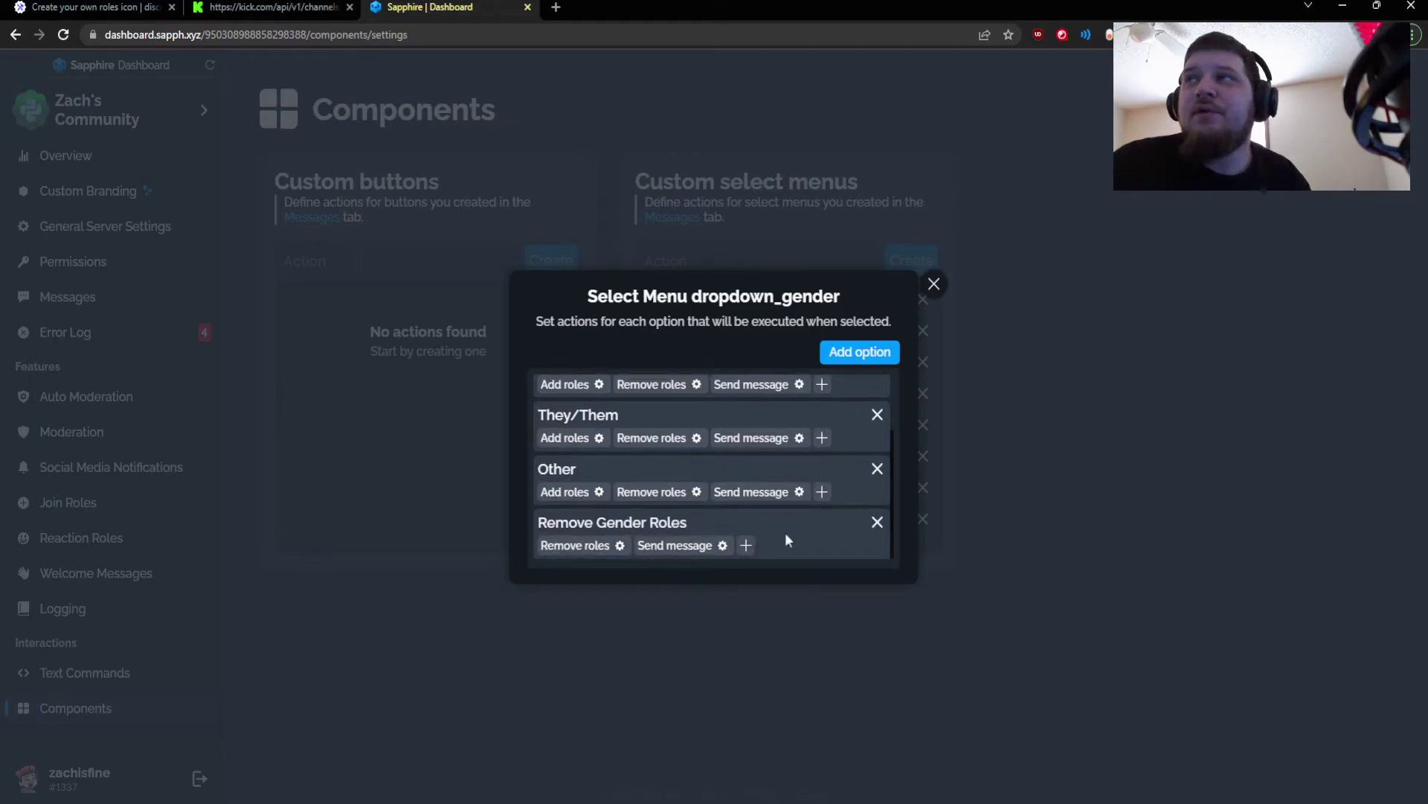
{"action": "scroll", "coordinate": [787, 536], "scroll_direction": "up", "scroll_amount": 2}
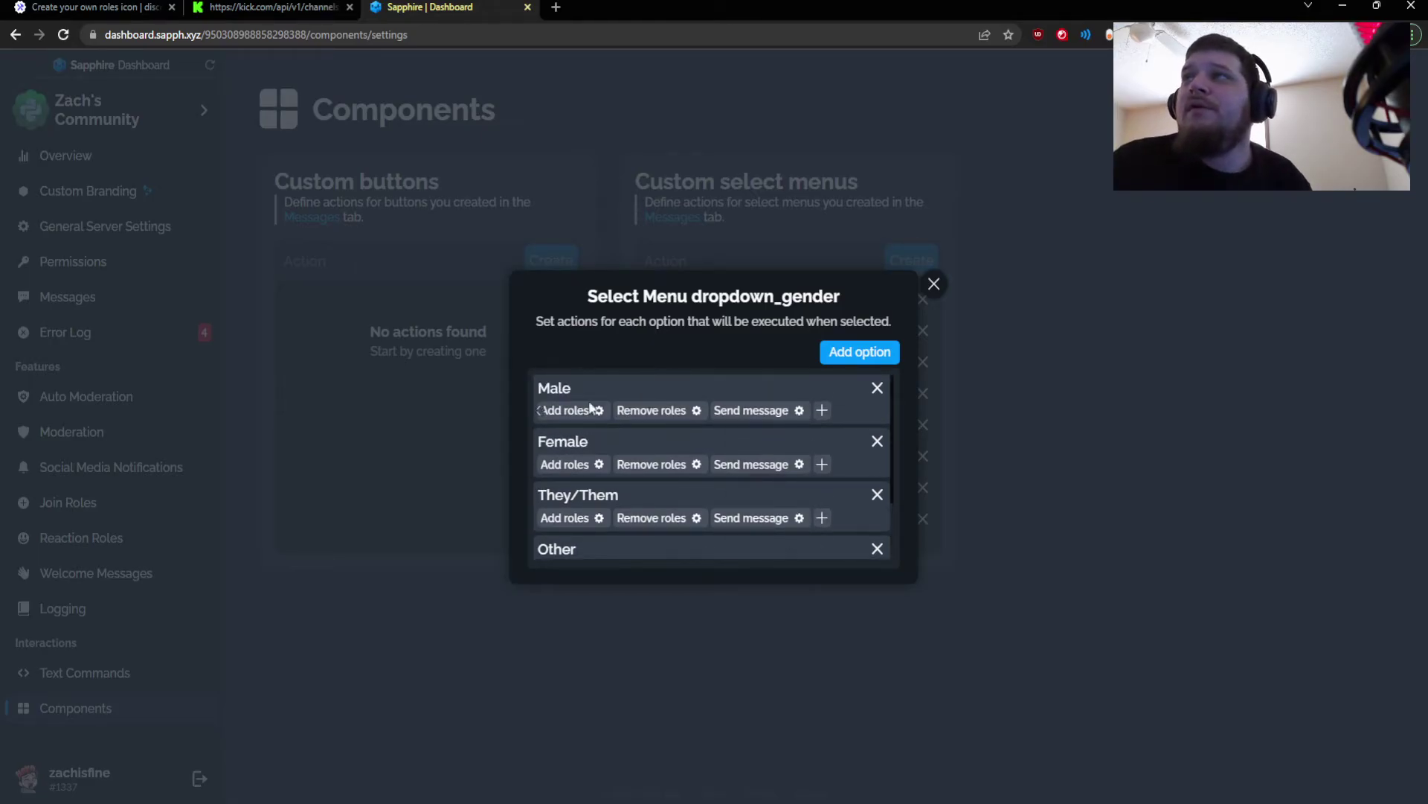
Examine which roles the Male option adds and removes, and the settings of the message it sends.
{"action": "left_click", "coordinate": [599, 412]}
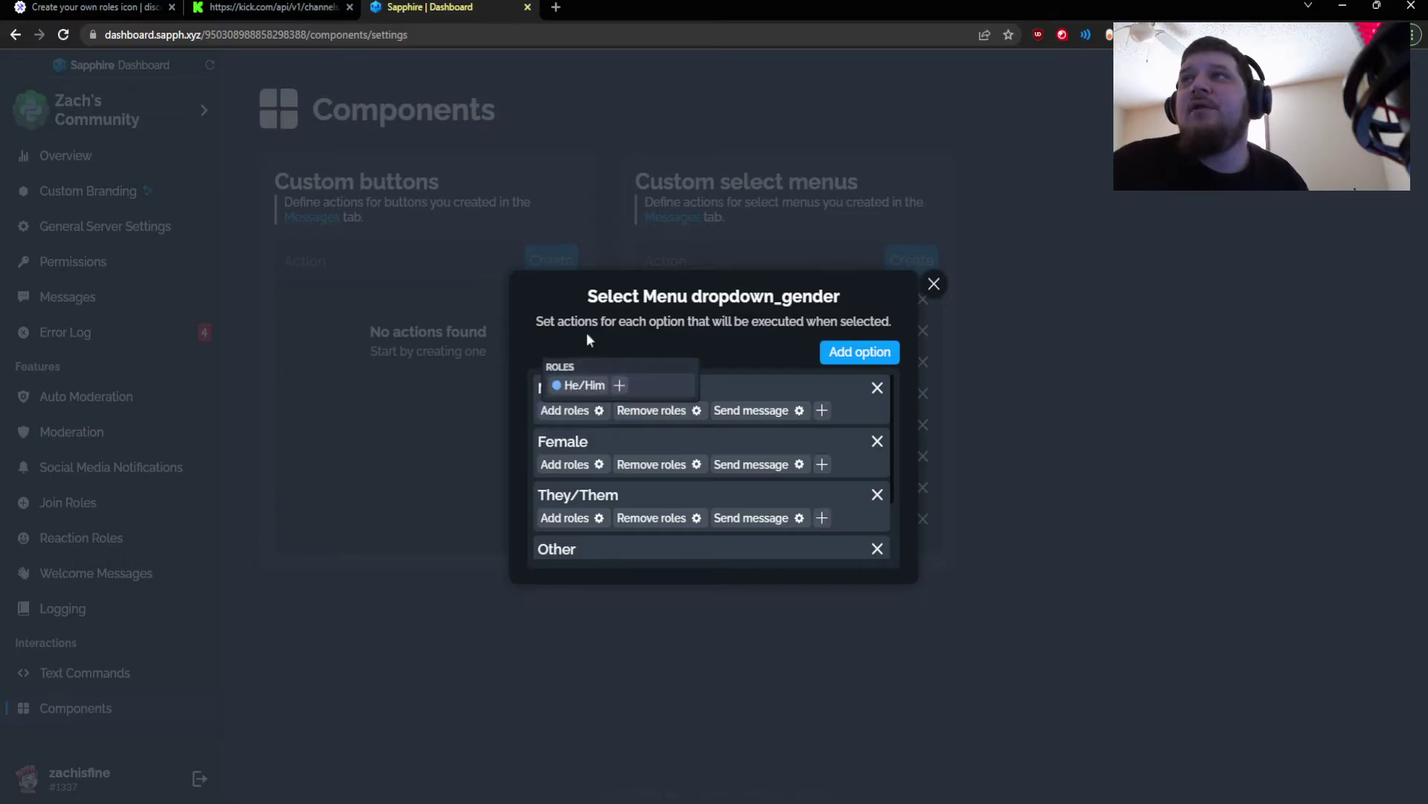
{"action": "left_click", "coordinate": [697, 411]}
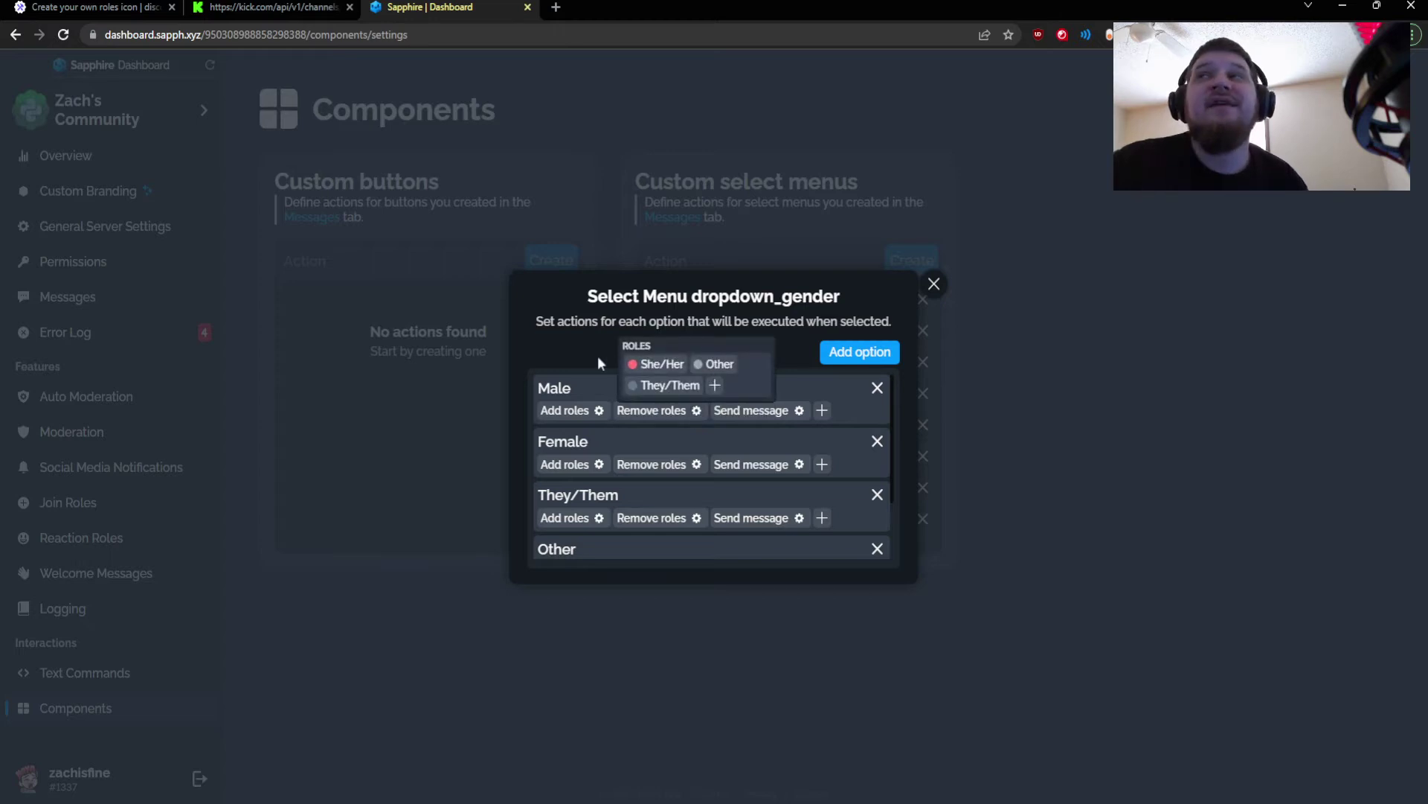
{"action": "left_click", "coordinate": [798, 411]}
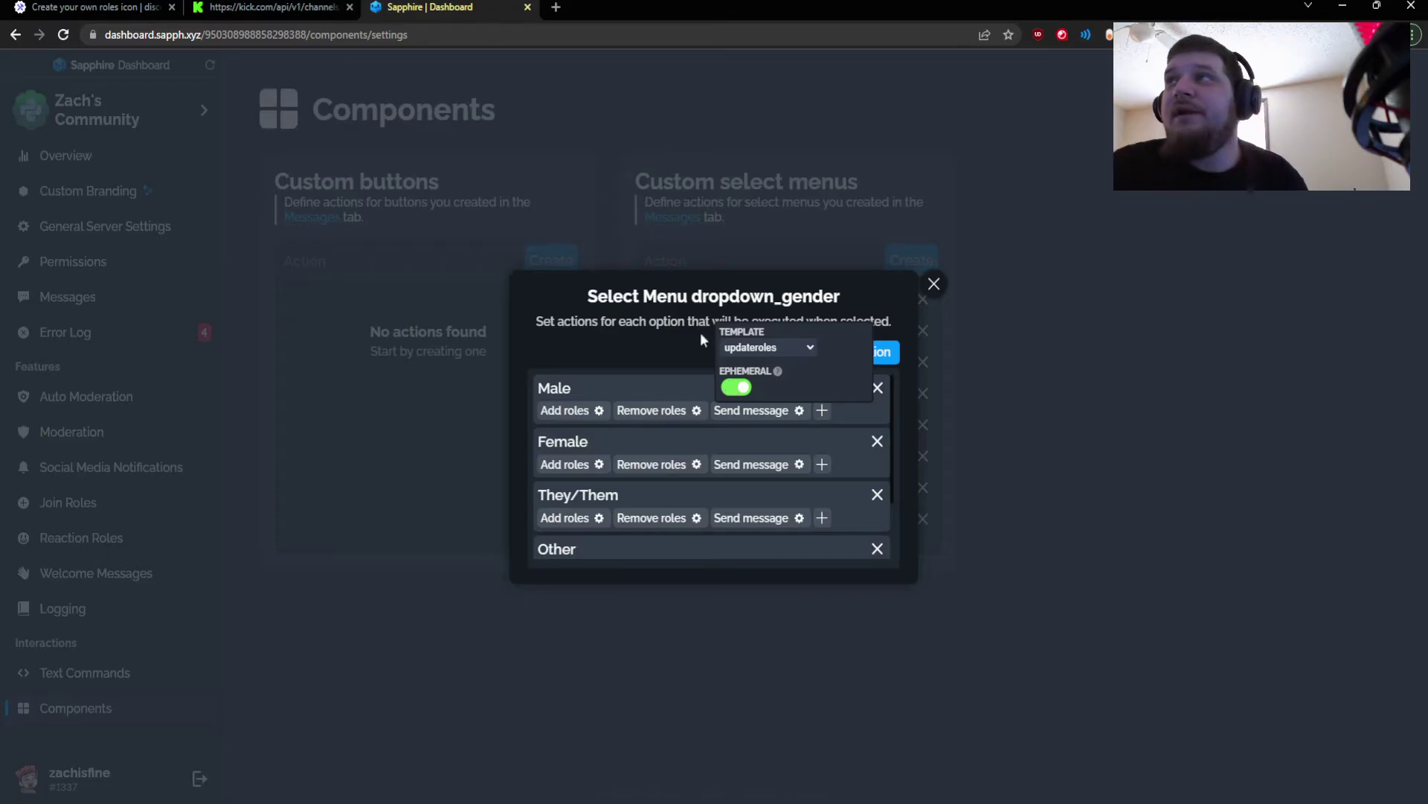
{"action": "left_click", "coordinate": [690, 380]}
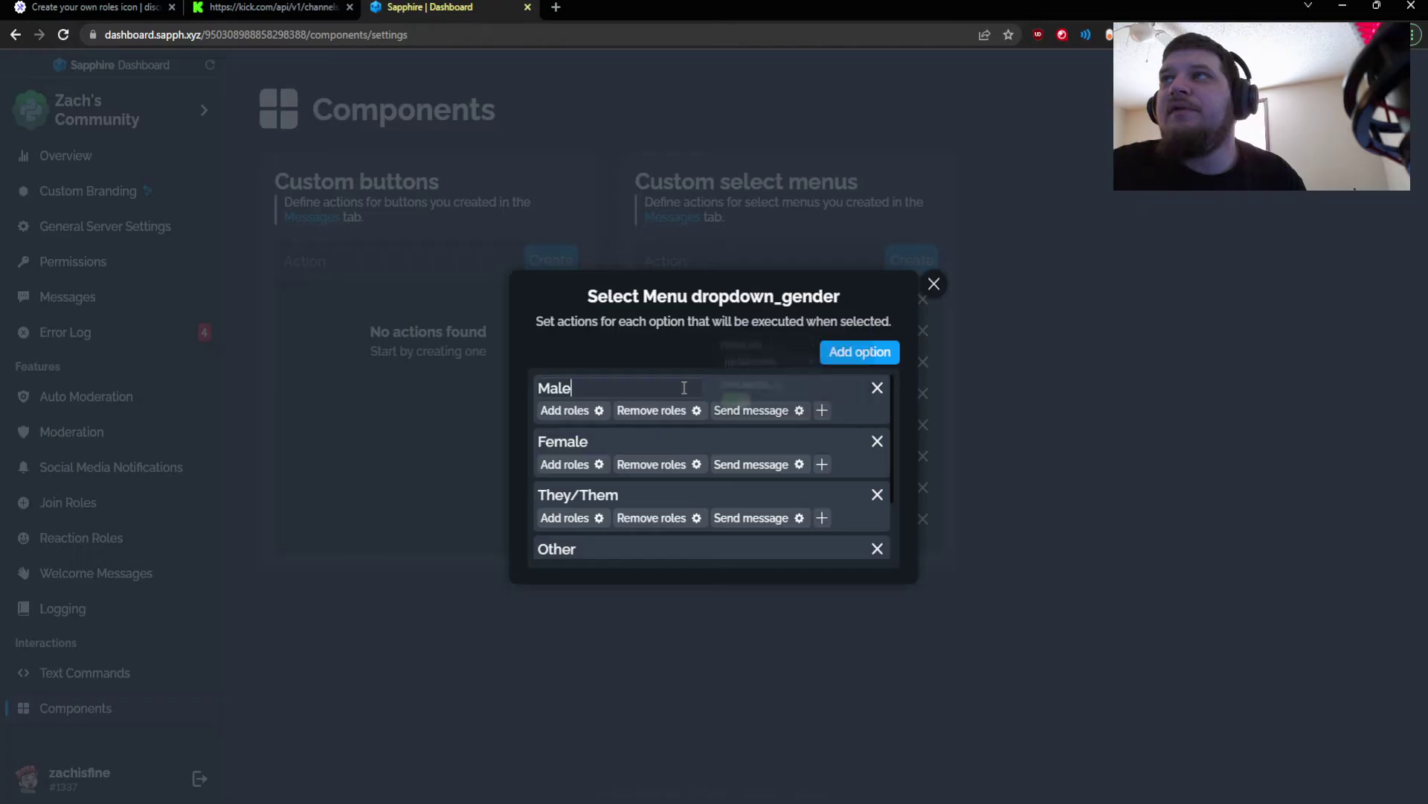
Examine the Female option's added roles, removed roles and message settings, and look over the remaining options of the select menu.
{"action": "left_click", "coordinate": [599, 466]}
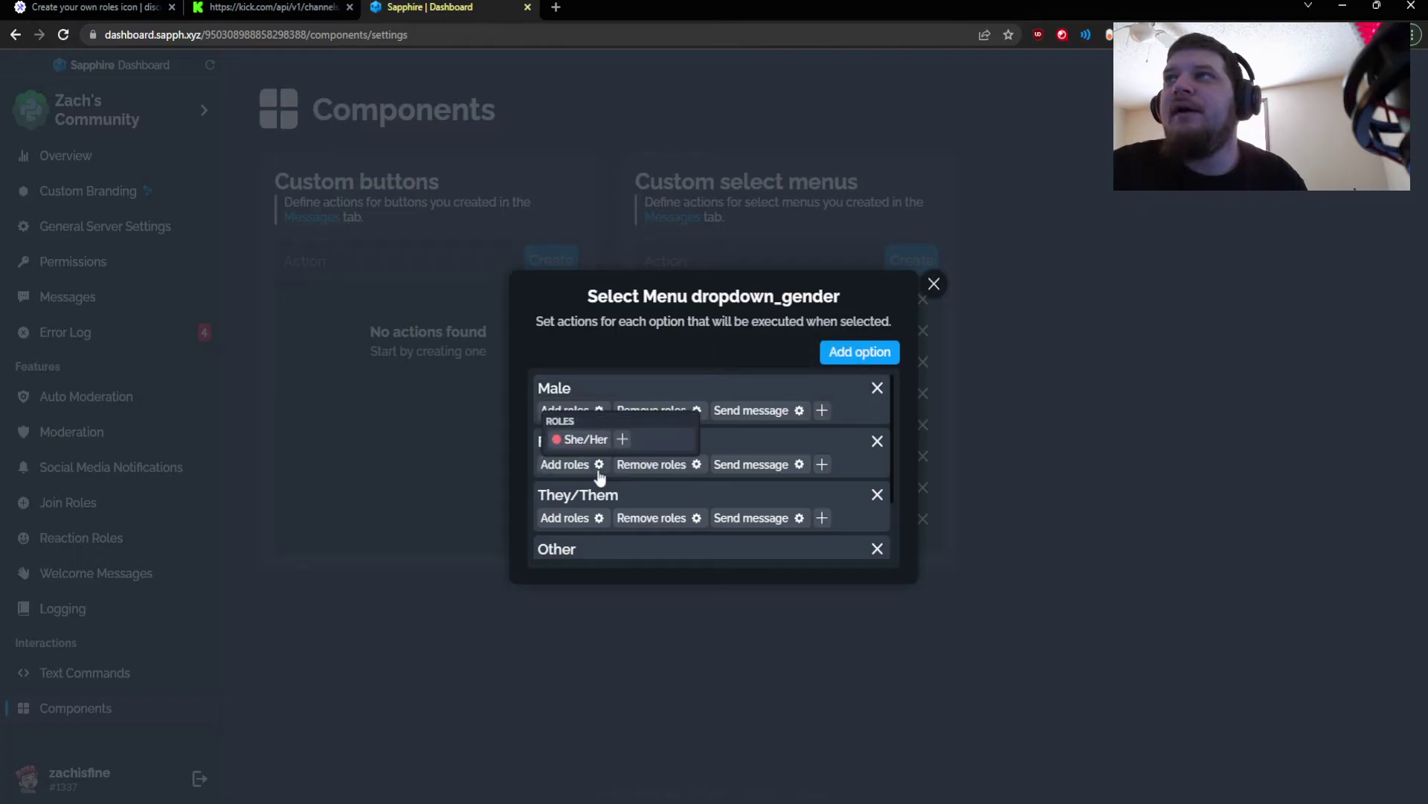
{"action": "left_click", "coordinate": [772, 445]}
{"action": "left_click", "coordinate": [695, 464]}
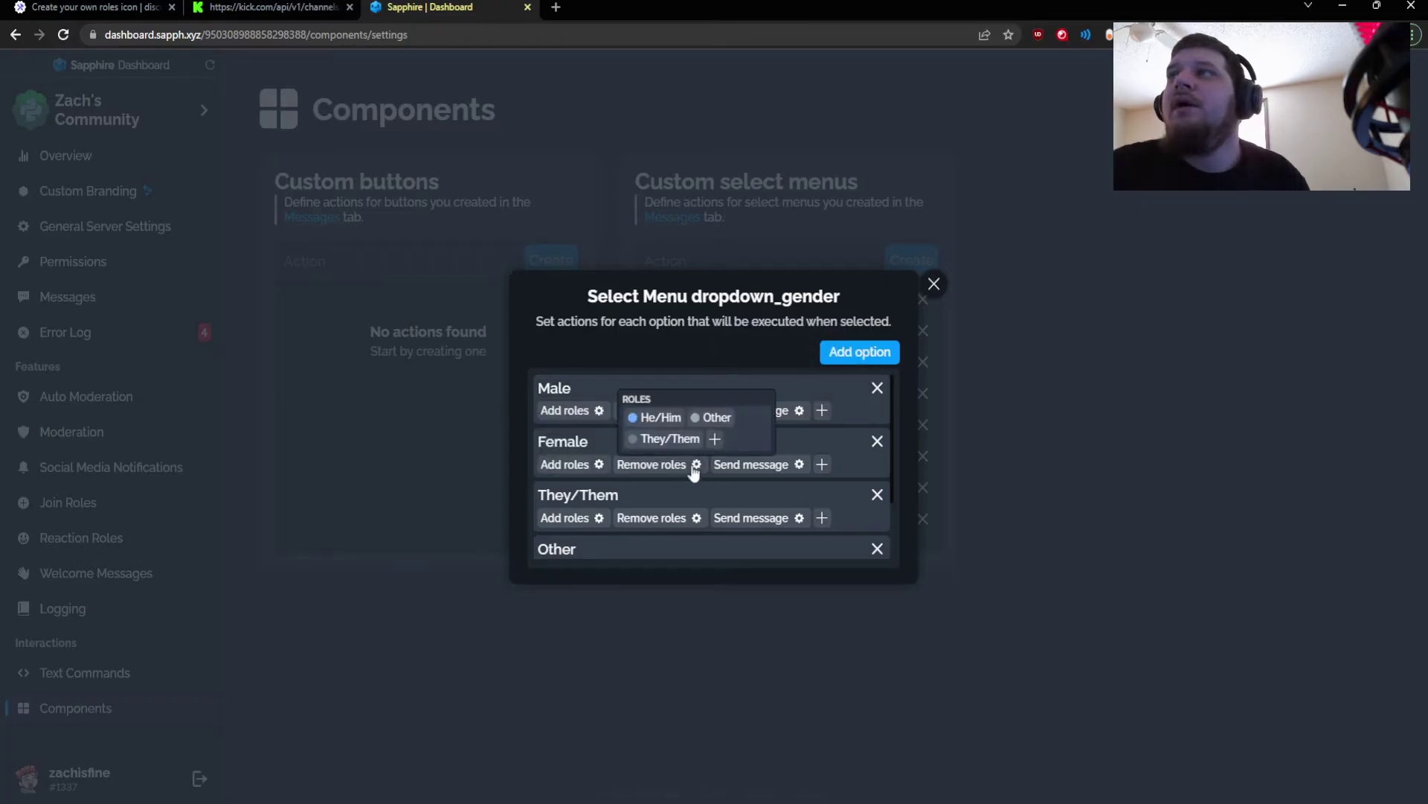
{"action": "left_click", "coordinate": [802, 435]}
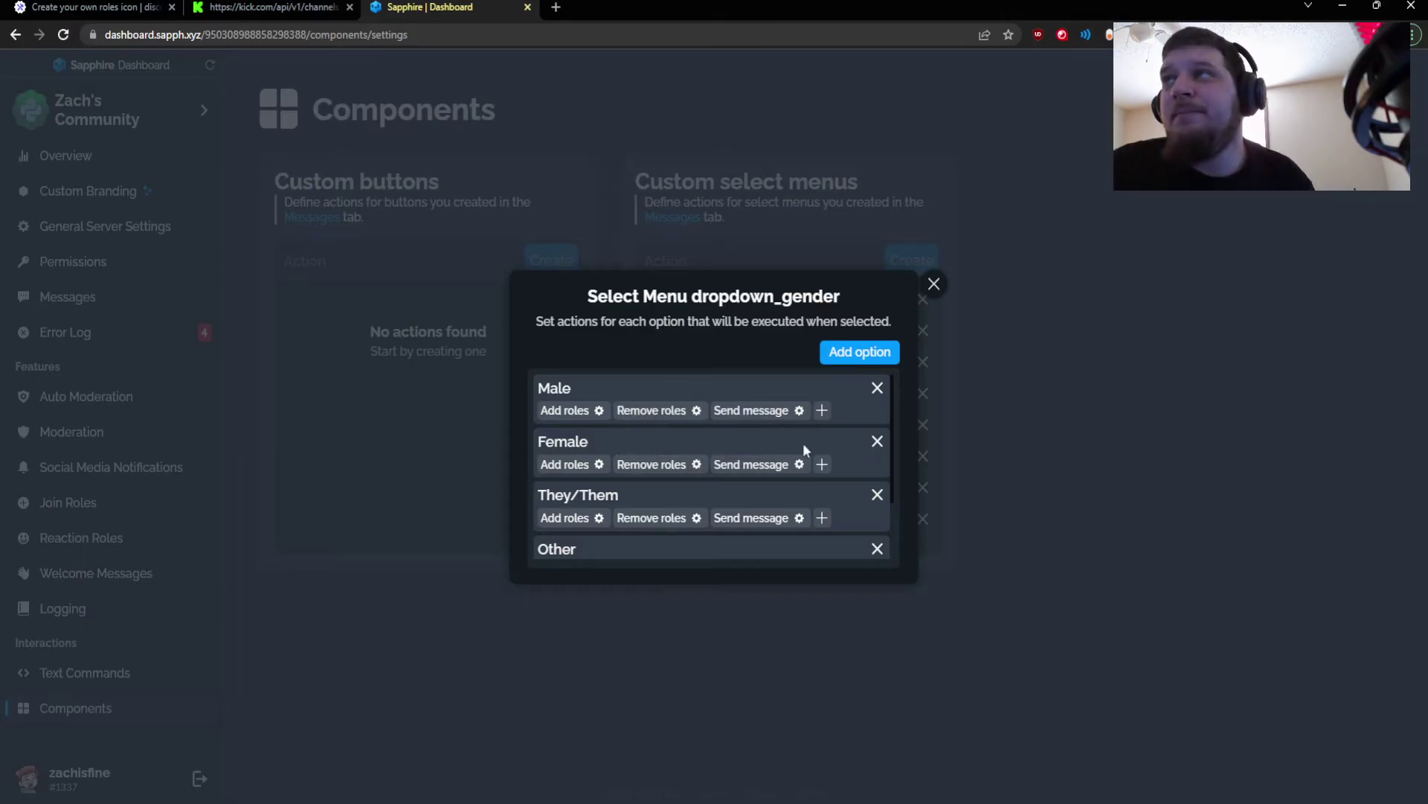
{"action": "left_click", "coordinate": [799, 464]}
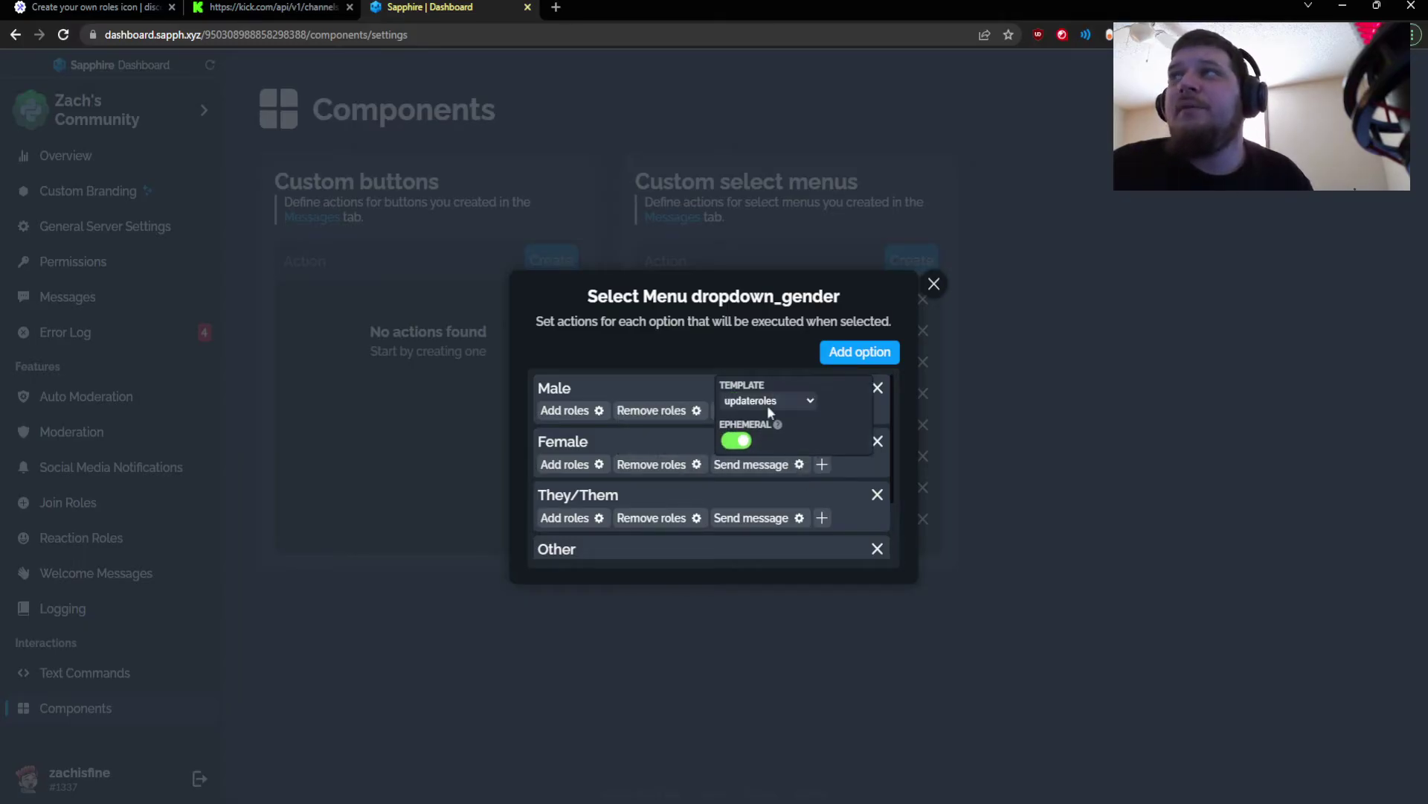
{"action": "left_click", "coordinate": [842, 488]}
{"action": "scroll", "coordinate": [842, 494], "scroll_direction": "down", "scroll_amount": 1}
{"action": "scroll", "coordinate": [842, 494], "scroll_direction": "down", "scroll_amount": 1}
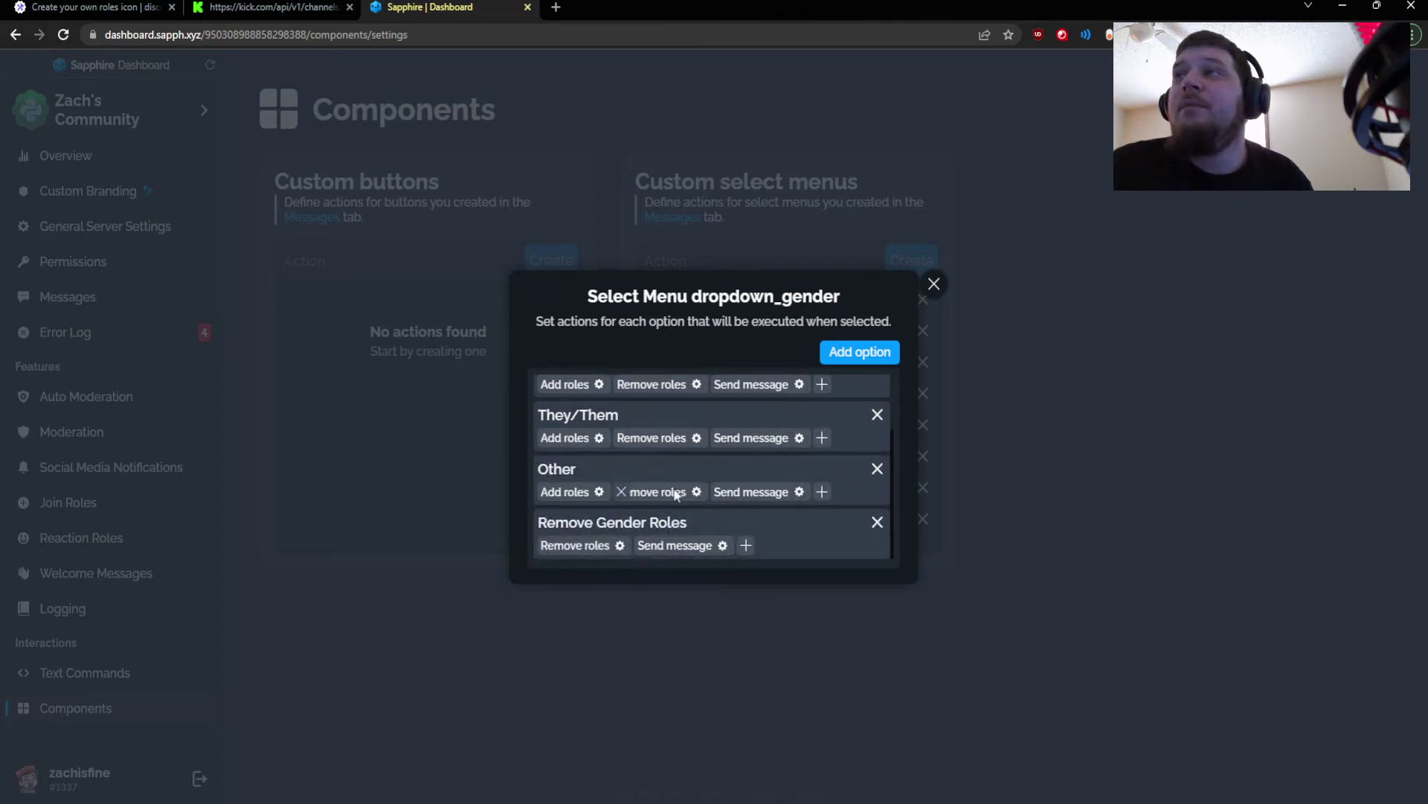
Examine the roles that the Remove Gender Roles option removes and its message settings, then close the dropdown_gender select menu.
{"action": "left_click", "coordinate": [620, 546]}
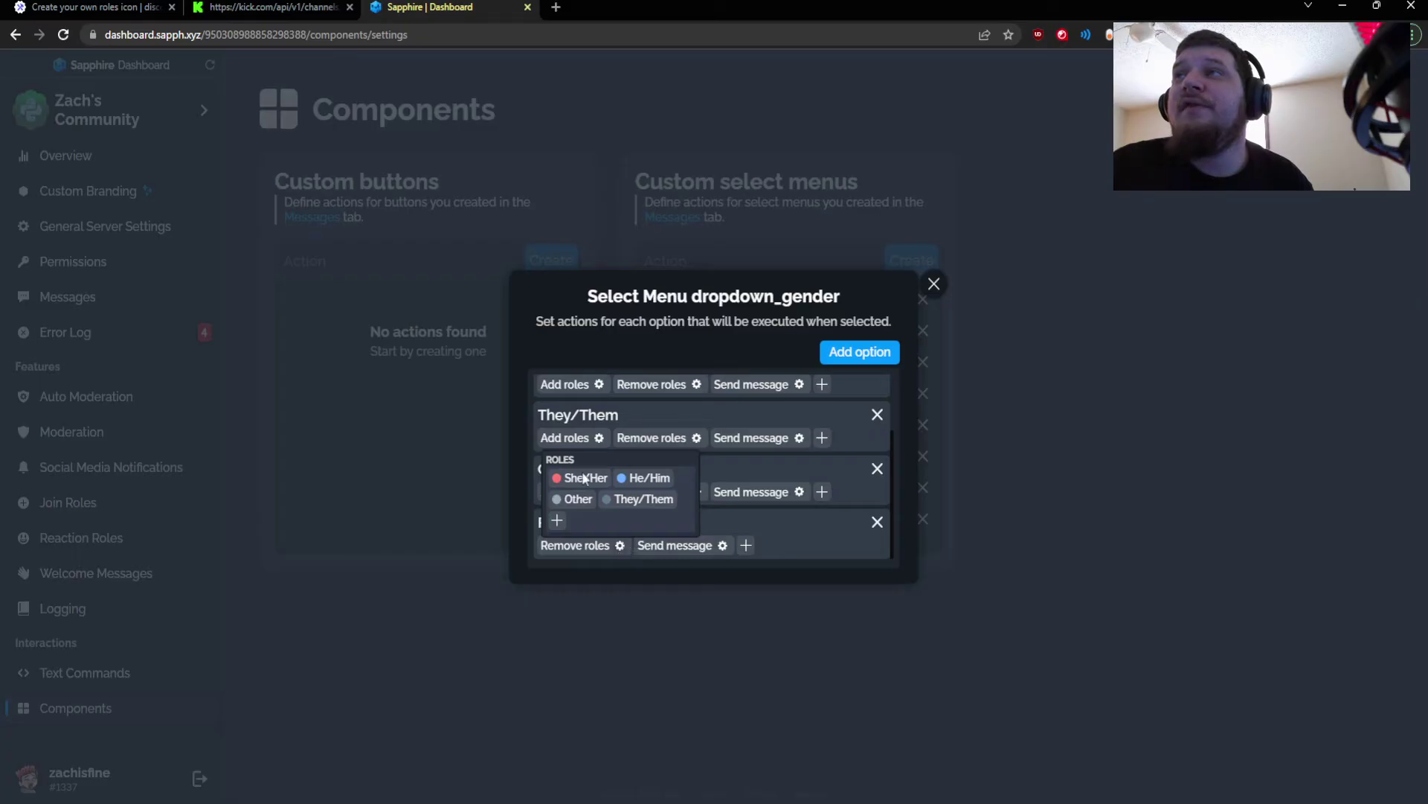
{"action": "left_click", "coordinate": [769, 523]}
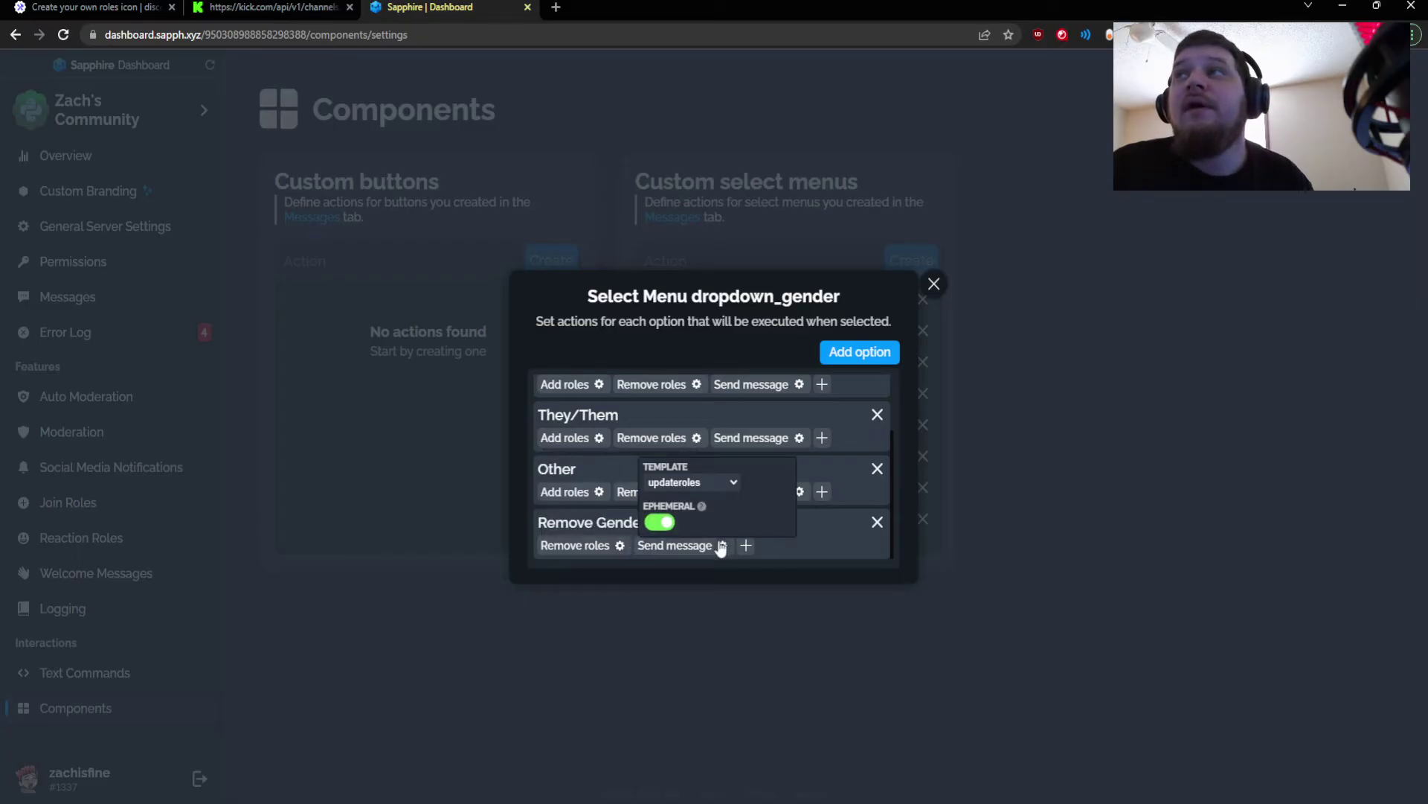
{"action": "left_click", "coordinate": [820, 532]}
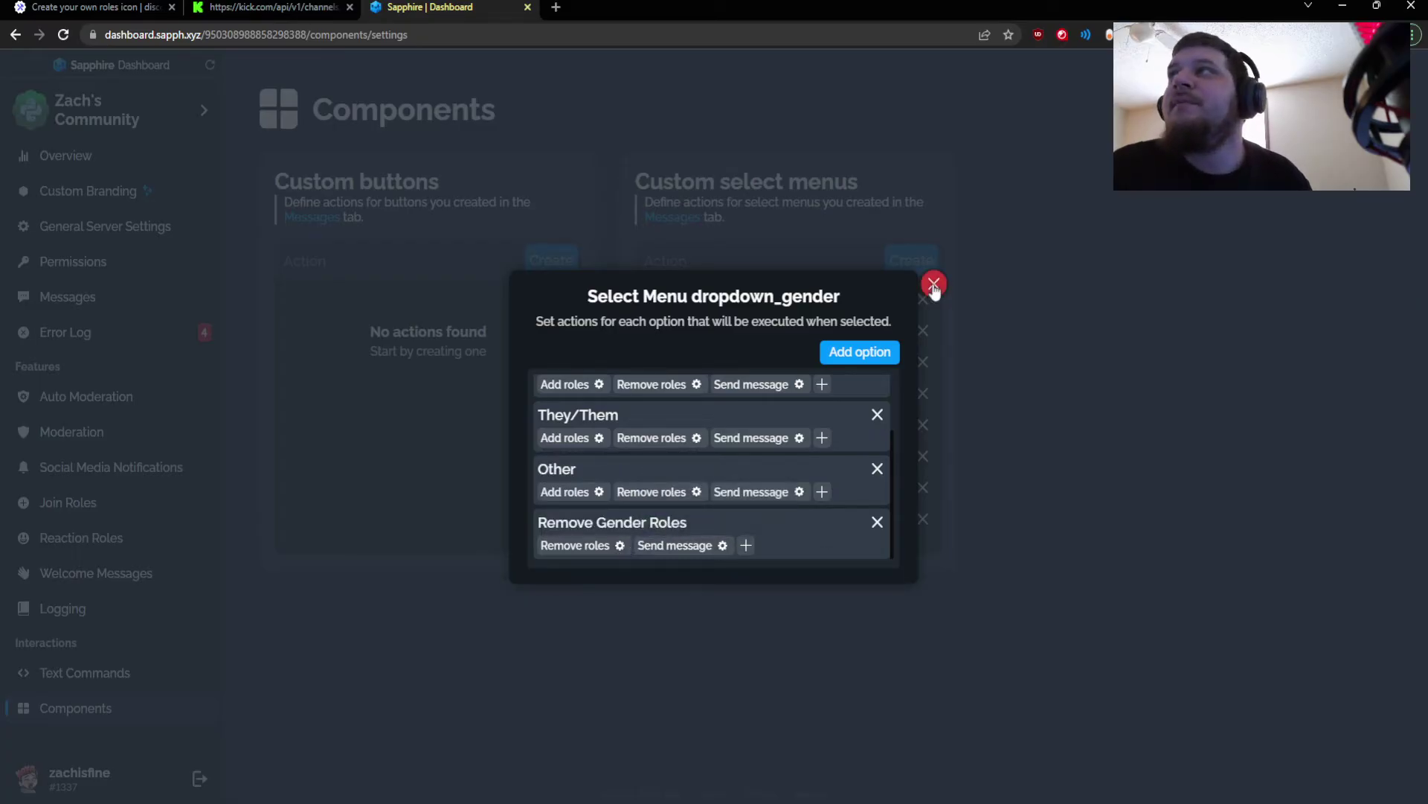
{"action": "left_click", "coordinate": [934, 289]}
Open the roleselections template in Messages and view the Gender dropdown's options in its preview.
{"action": "left_click", "coordinate": [118, 296]}
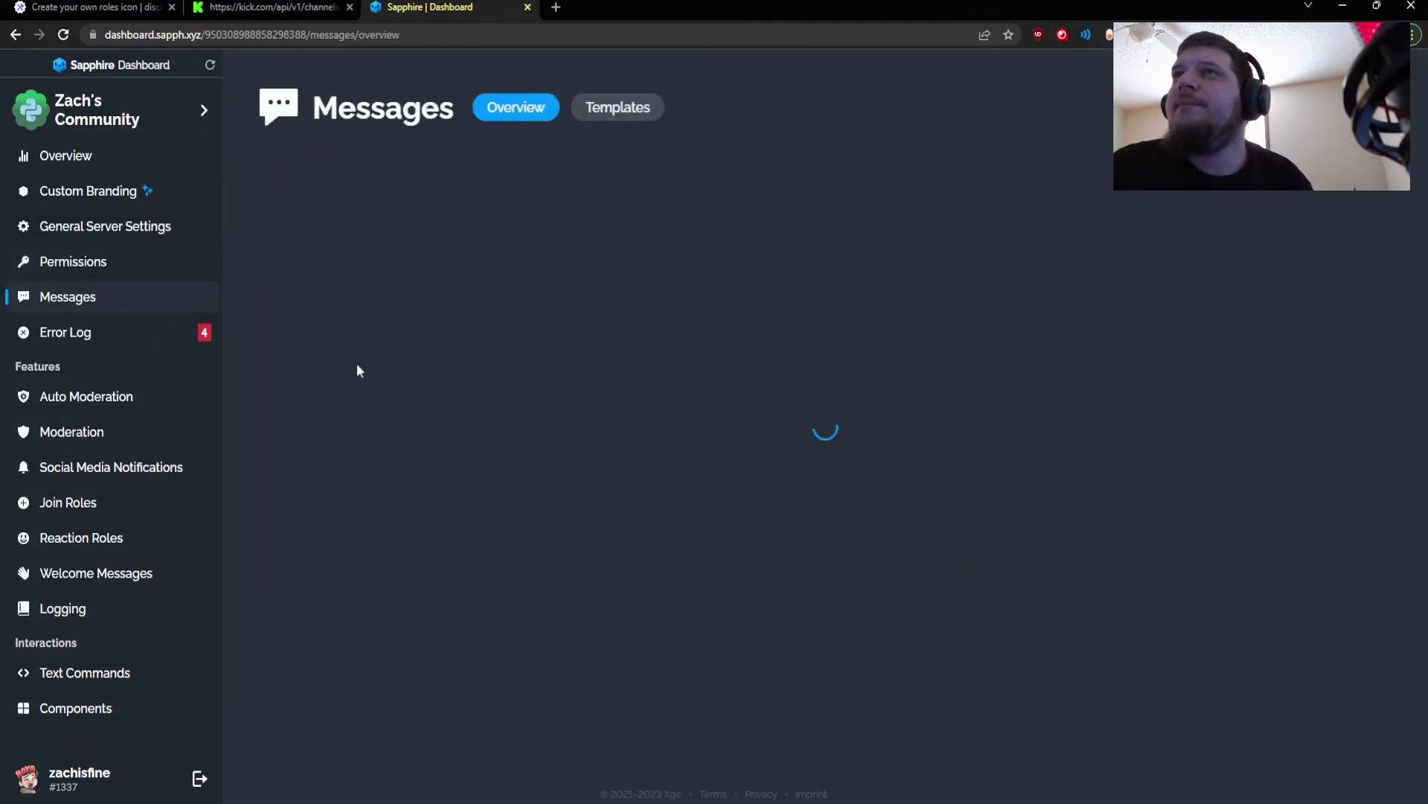
{"action": "scroll", "coordinate": [748, 447], "scroll_direction": "down", "scroll_amount": 1}
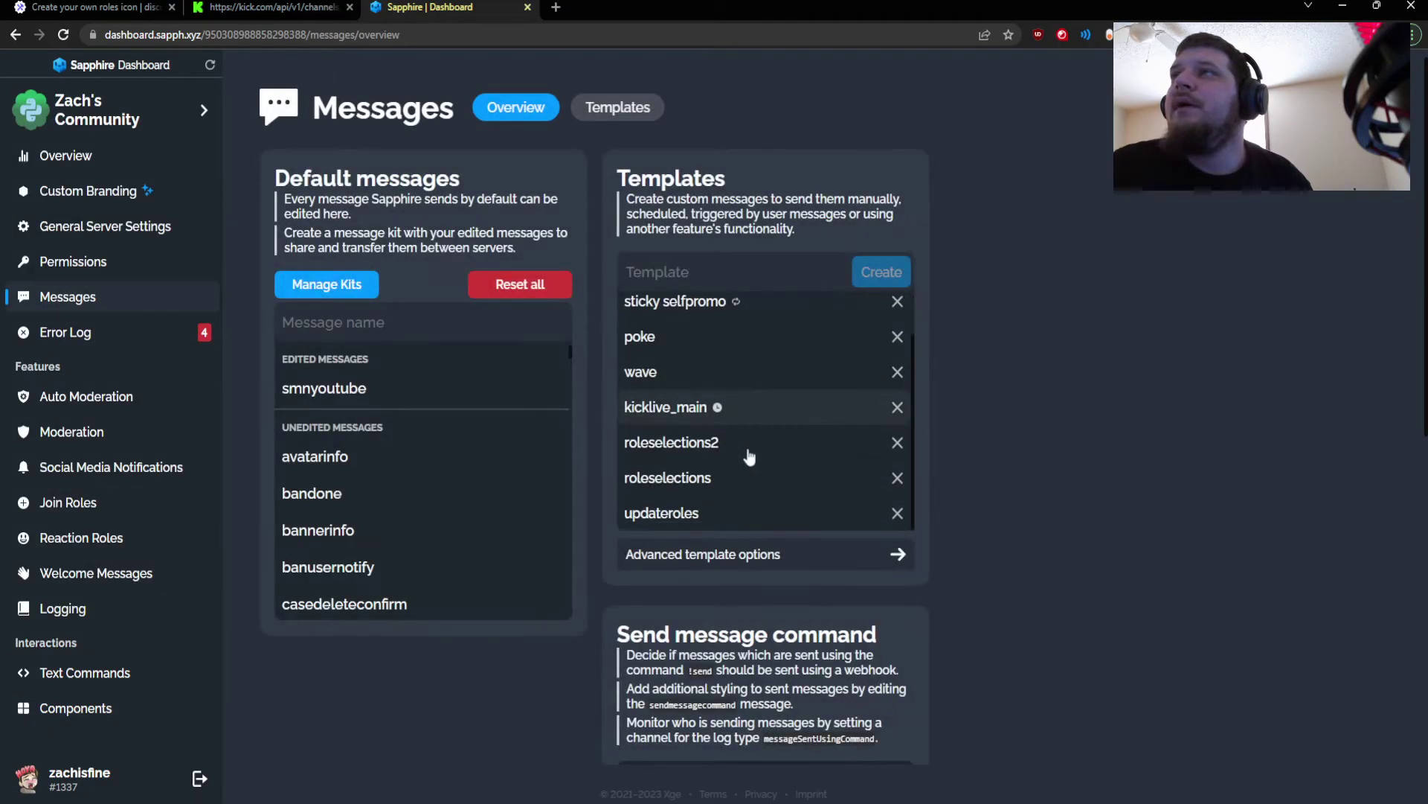
{"action": "left_click", "coordinate": [744, 482]}
{"action": "left_click", "coordinate": [615, 322]}
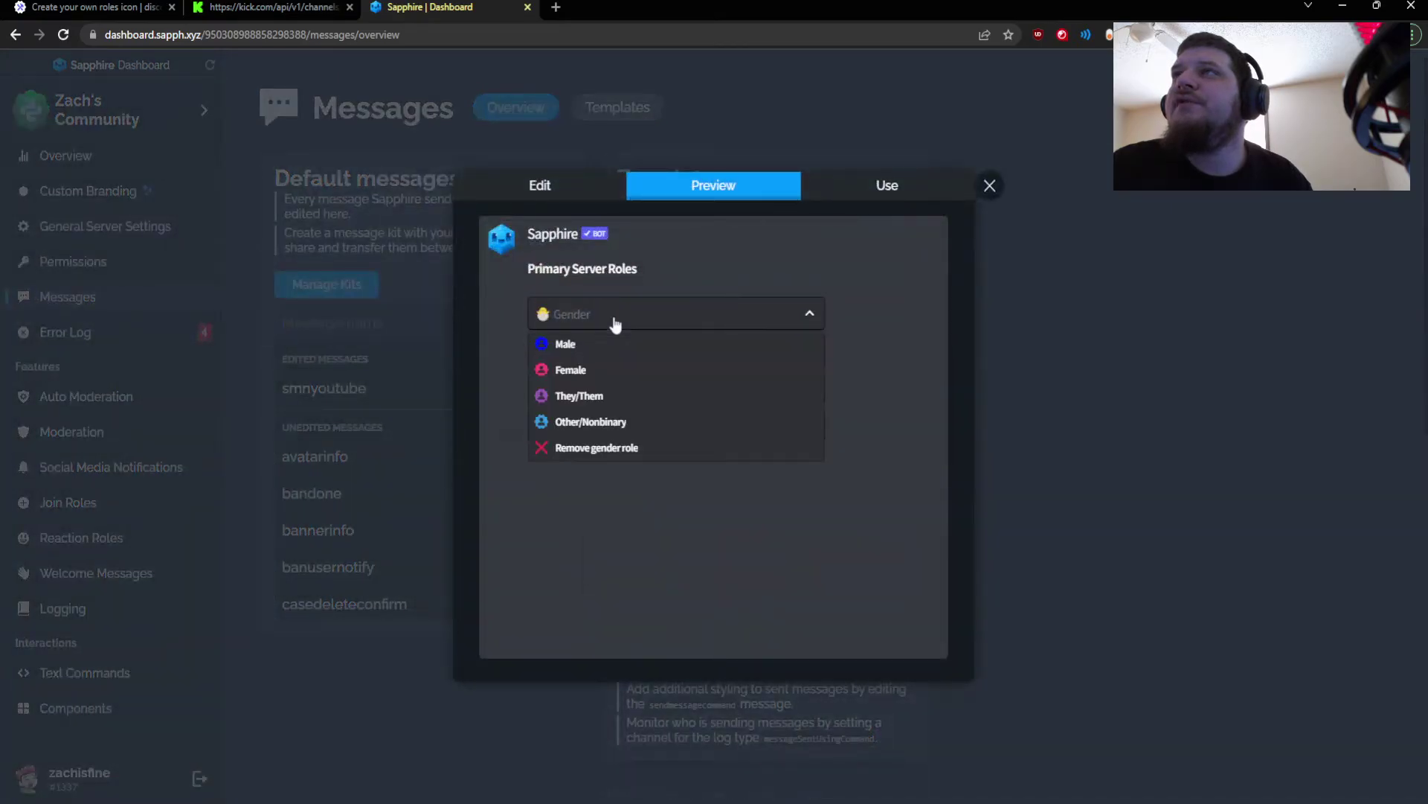
{"action": "left_click", "coordinate": [893, 372]}
Show the template's visual editor and check which actions the Male and Remove gender role options are linked to.
{"action": "left_click", "coordinate": [540, 185]}
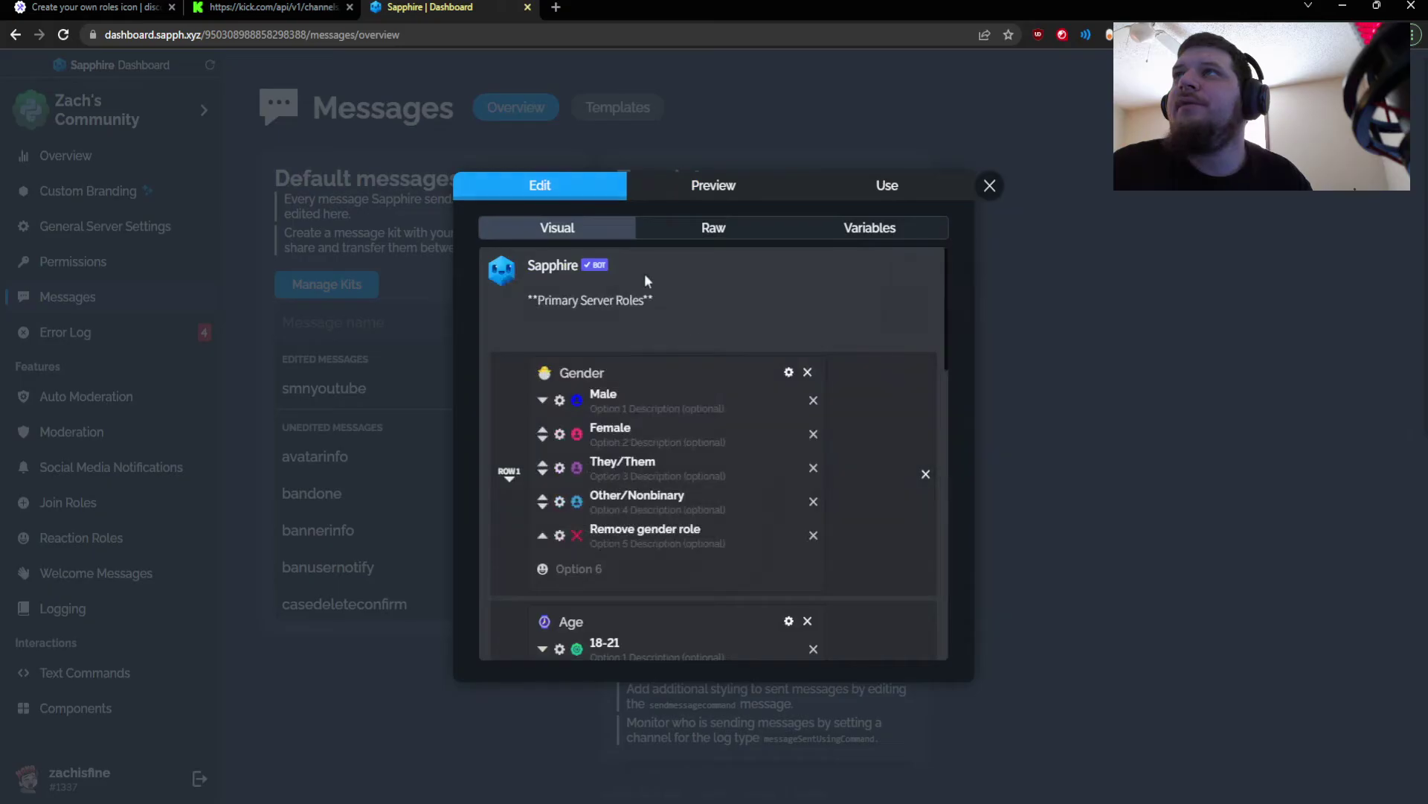
{"action": "left_click", "coordinate": [560, 401]}
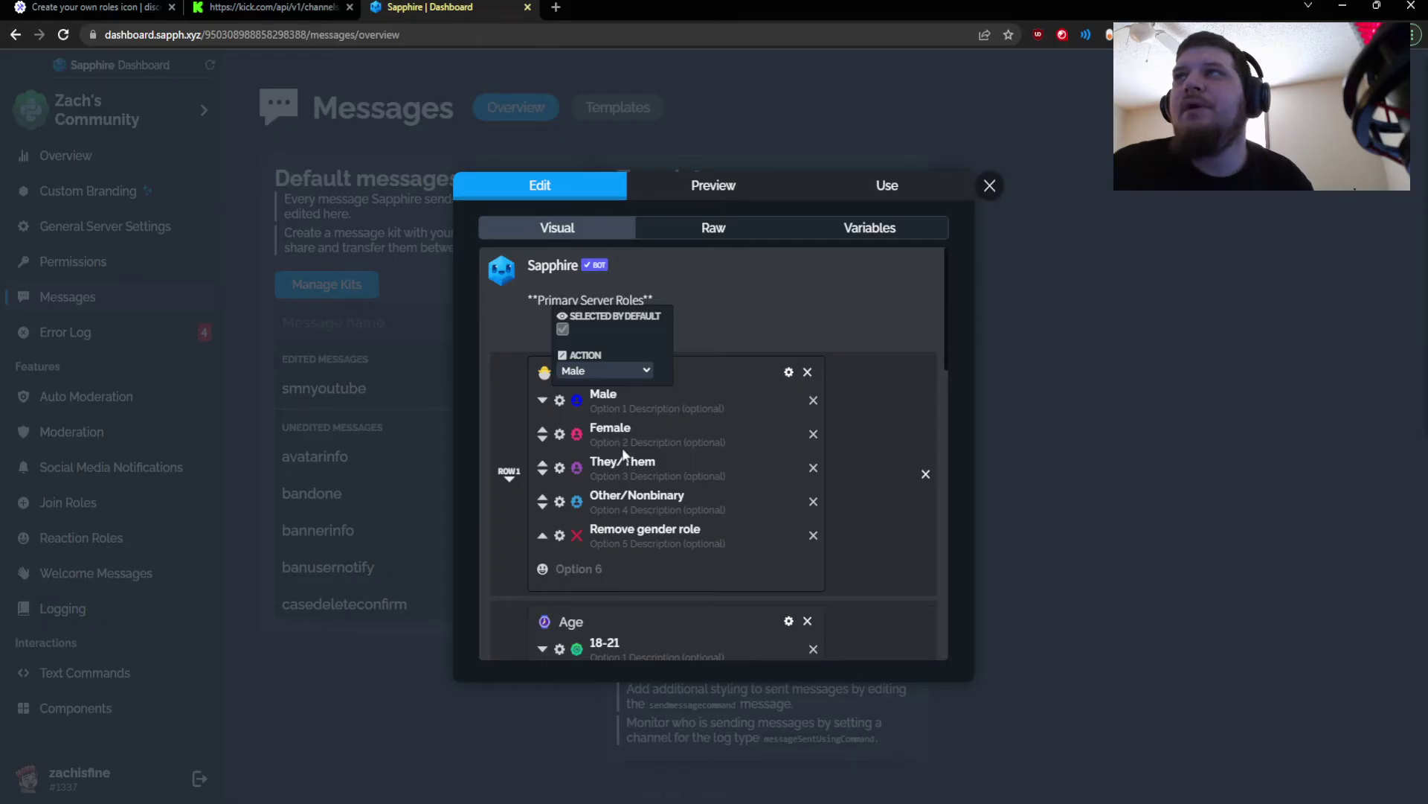
{"action": "left_click", "coordinate": [724, 340]}
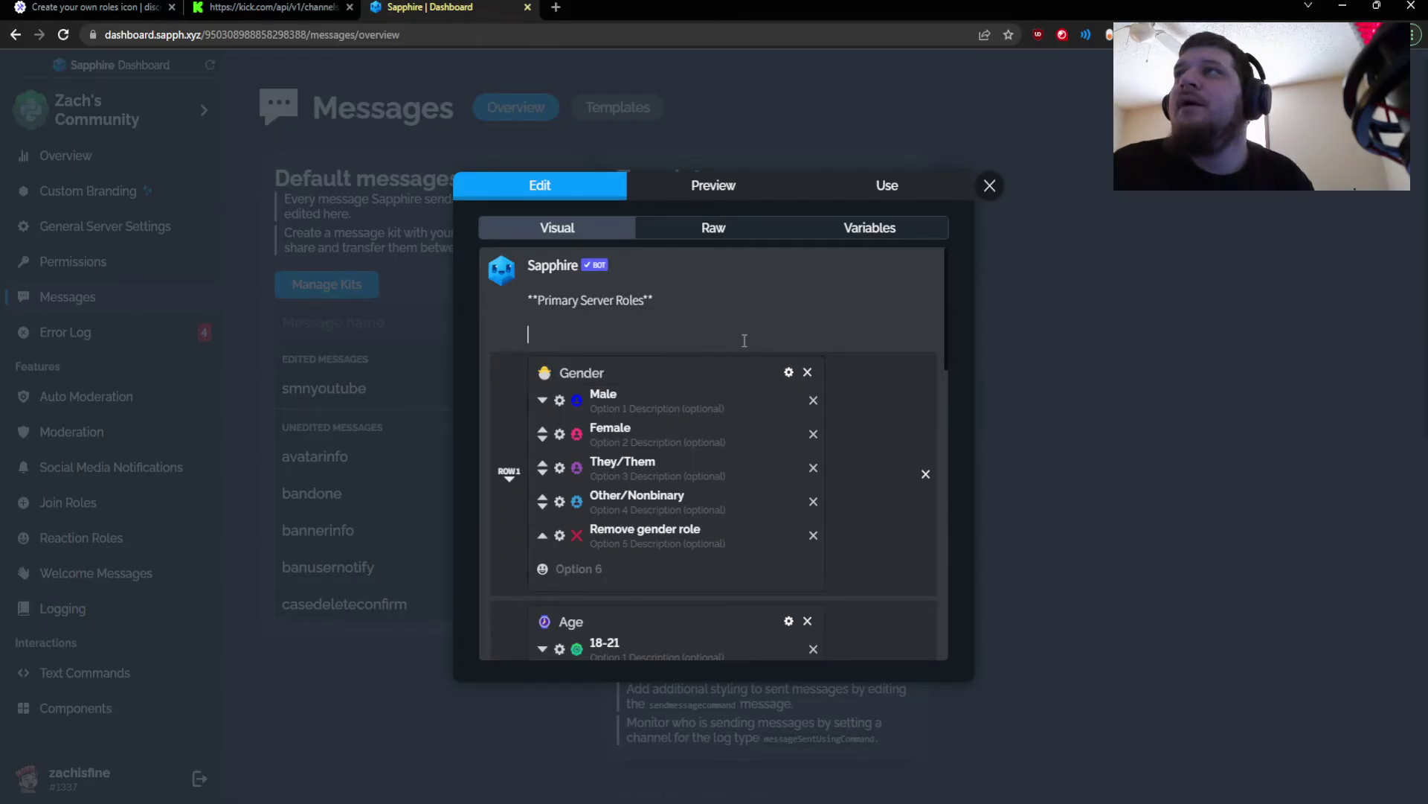
{"action": "left_click", "coordinate": [560, 537]}
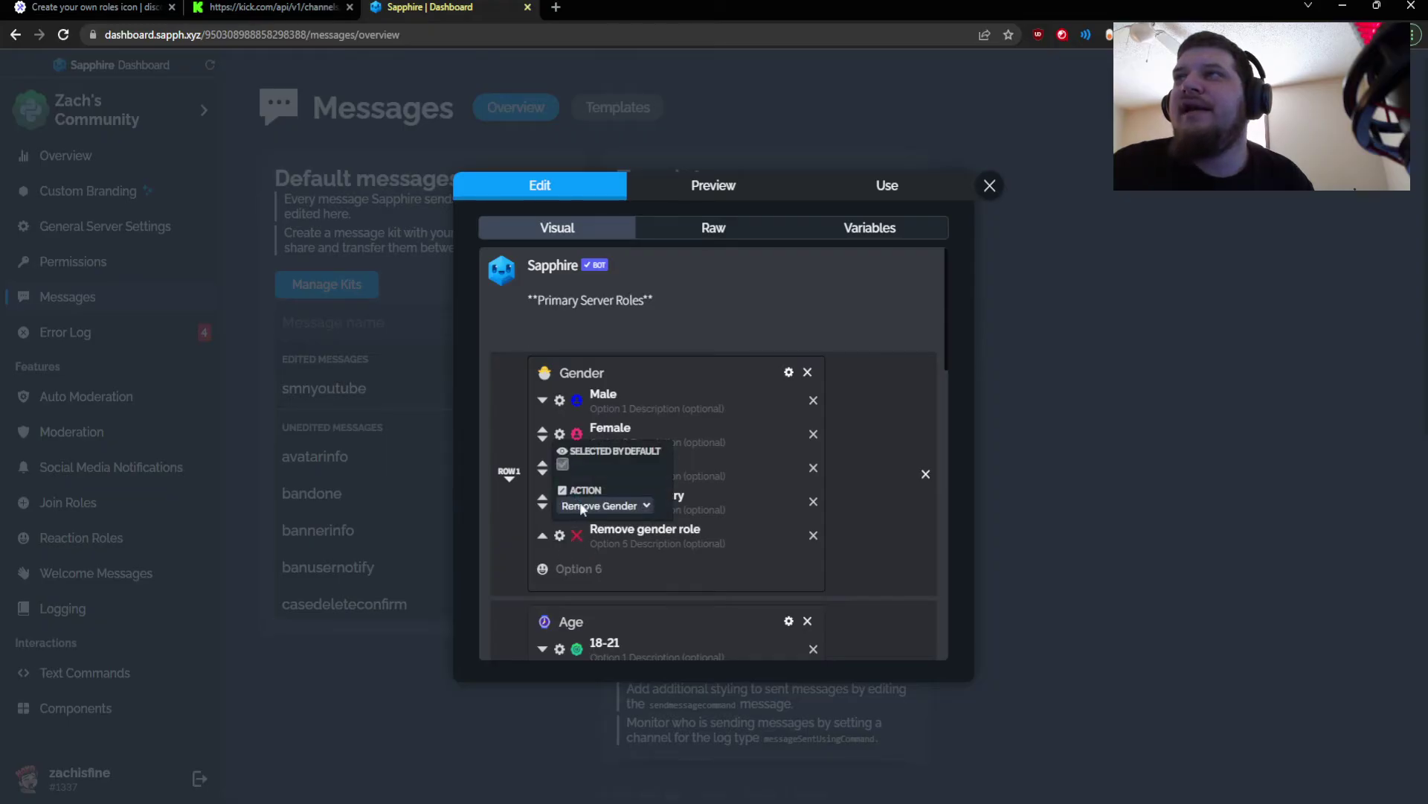
{"action": "left_click", "coordinate": [865, 435]}
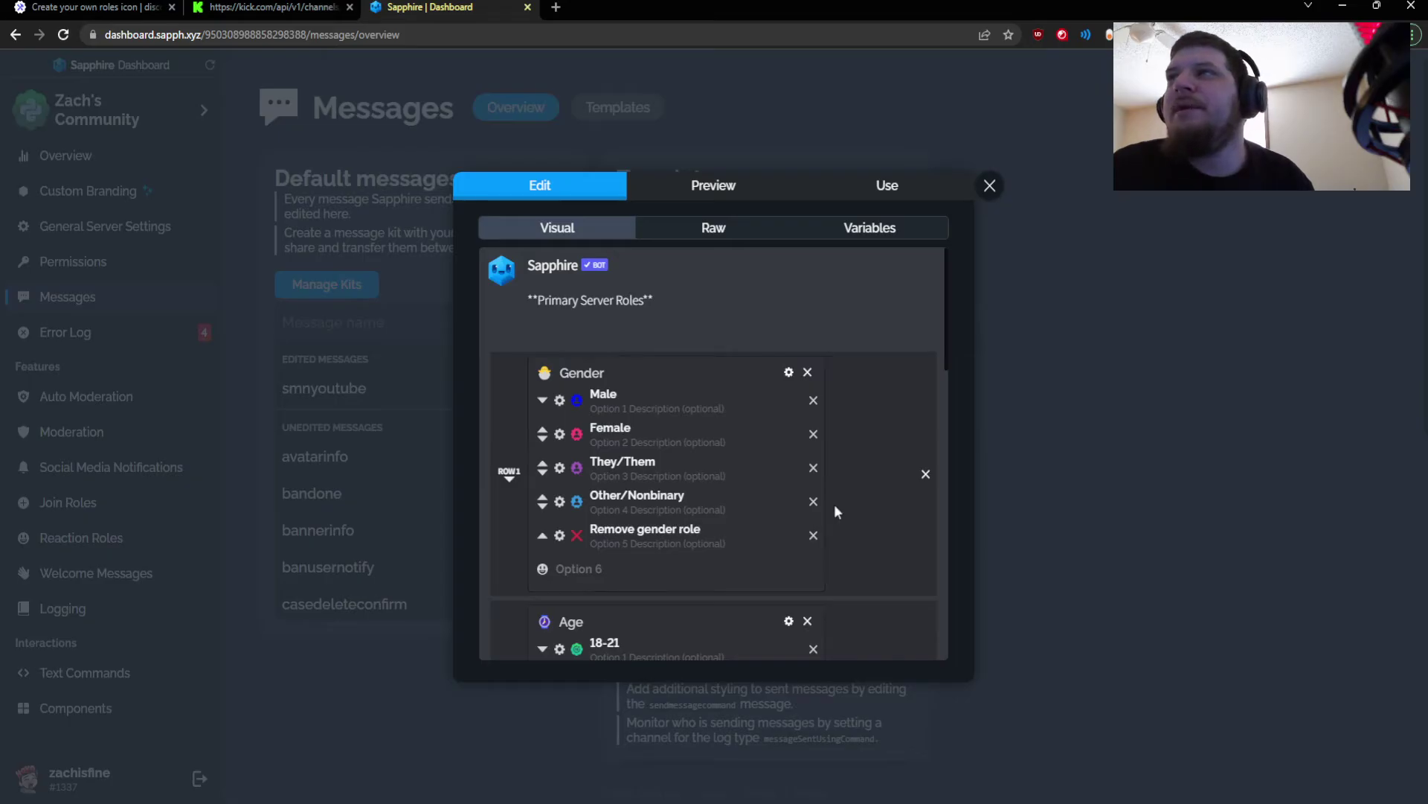
Look through the Gender, Age and Role Pings select menus of the roleselections template.
{"action": "scroll", "coordinate": [835, 511], "scroll_direction": "down", "scroll_amount": 3}
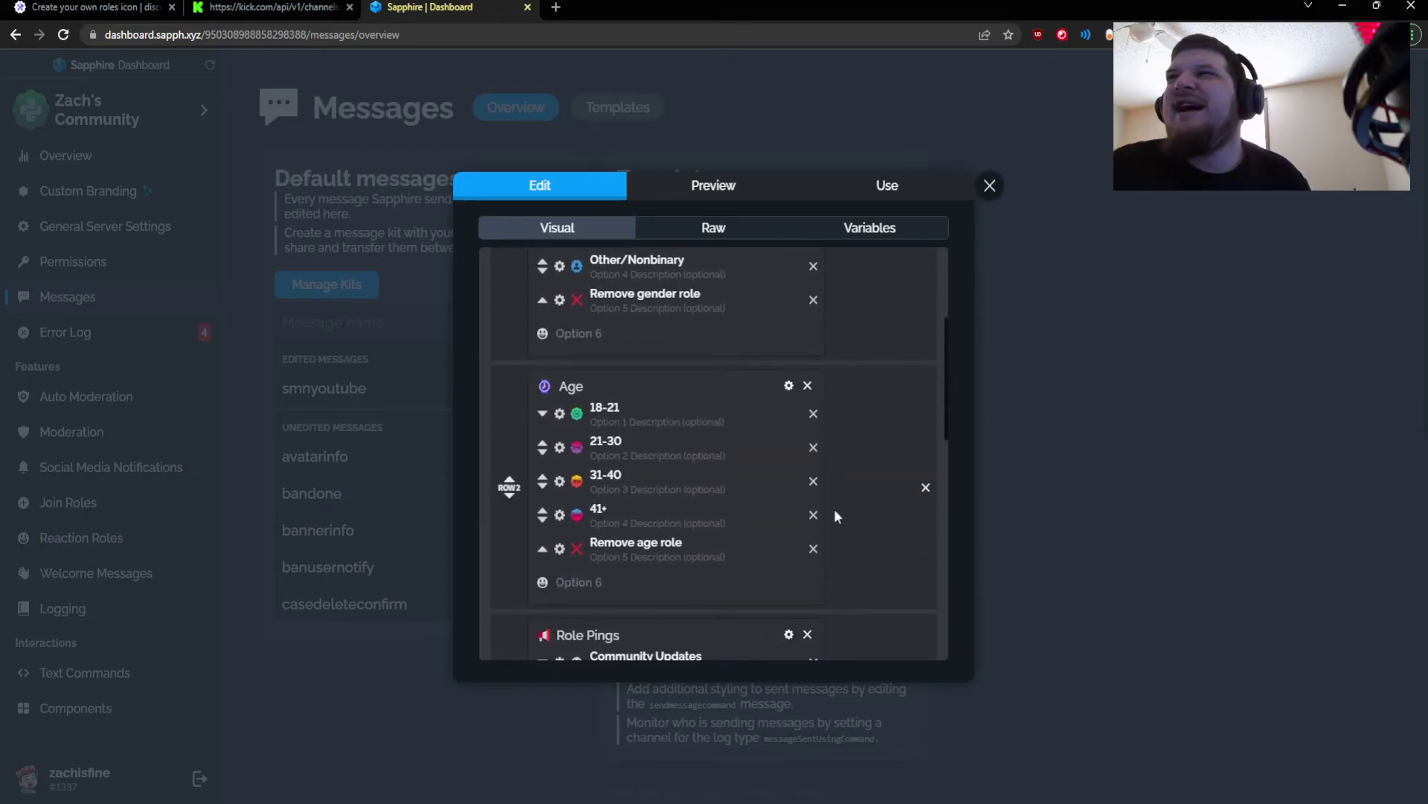
{"action": "scroll", "coordinate": [836, 511], "scroll_direction": "up", "scroll_amount": 3}
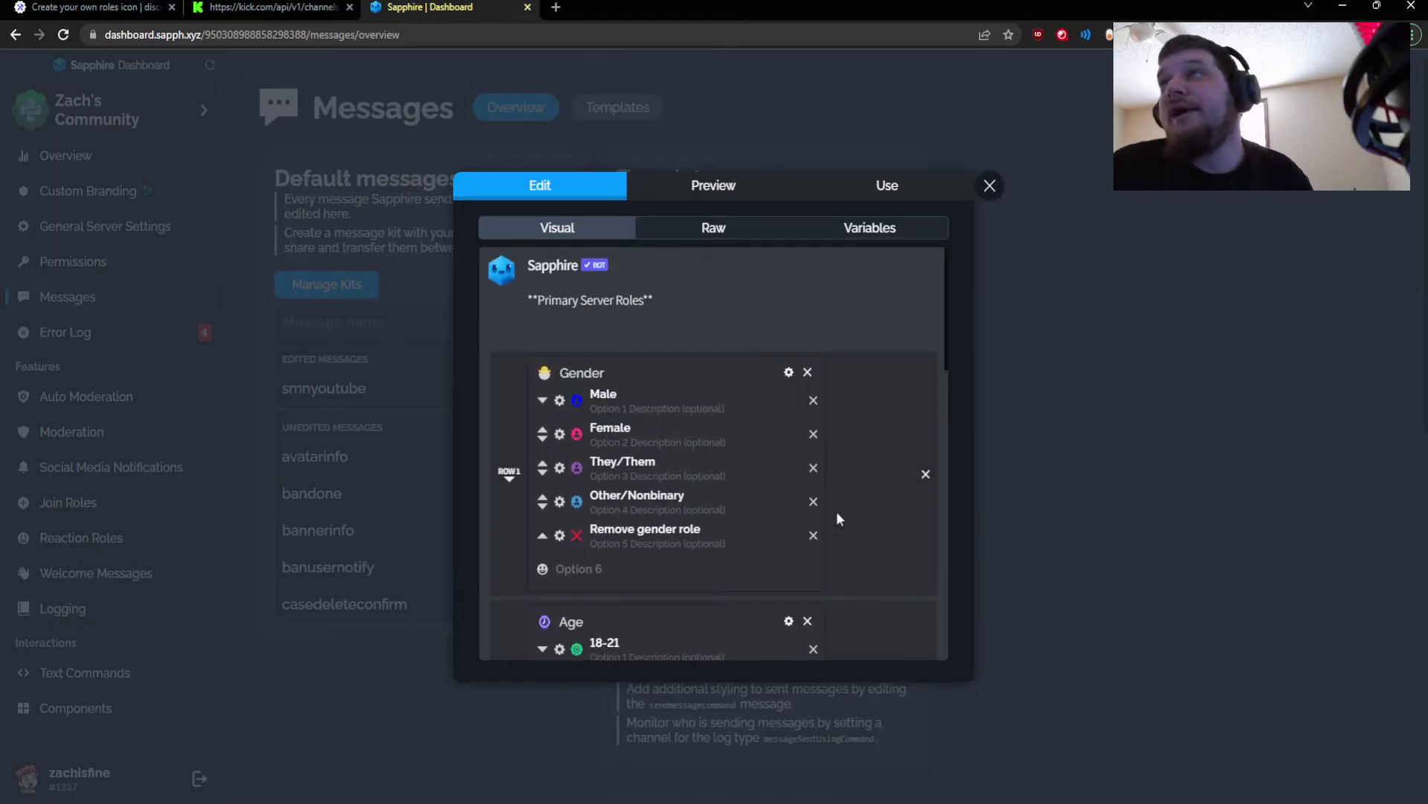
{"action": "scroll", "coordinate": [837, 511], "scroll_direction": "down", "scroll_amount": 4}
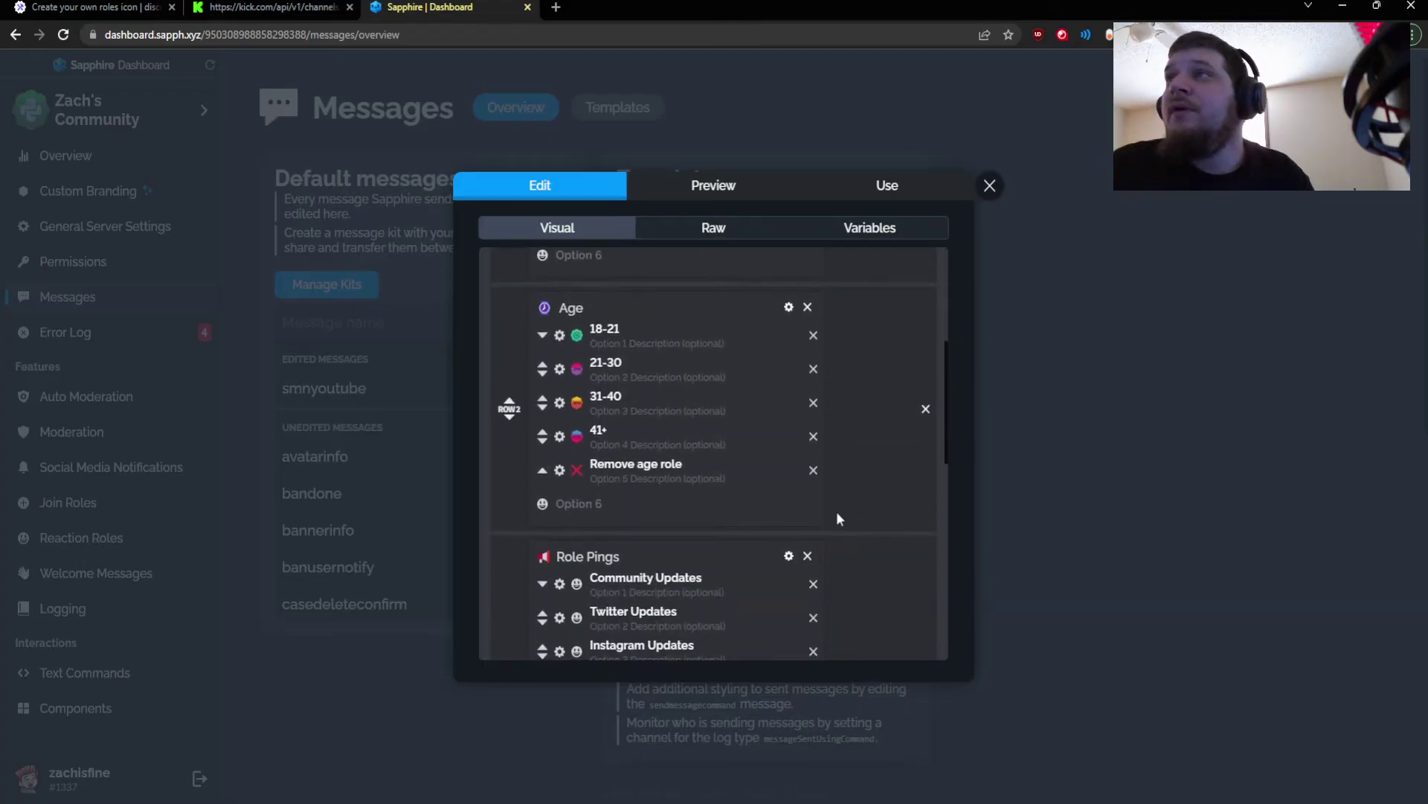
{"action": "scroll", "coordinate": [836, 511], "scroll_direction": "down", "scroll_amount": 1}
{"action": "scroll", "coordinate": [837, 511], "scroll_direction": "up", "scroll_amount": 1}
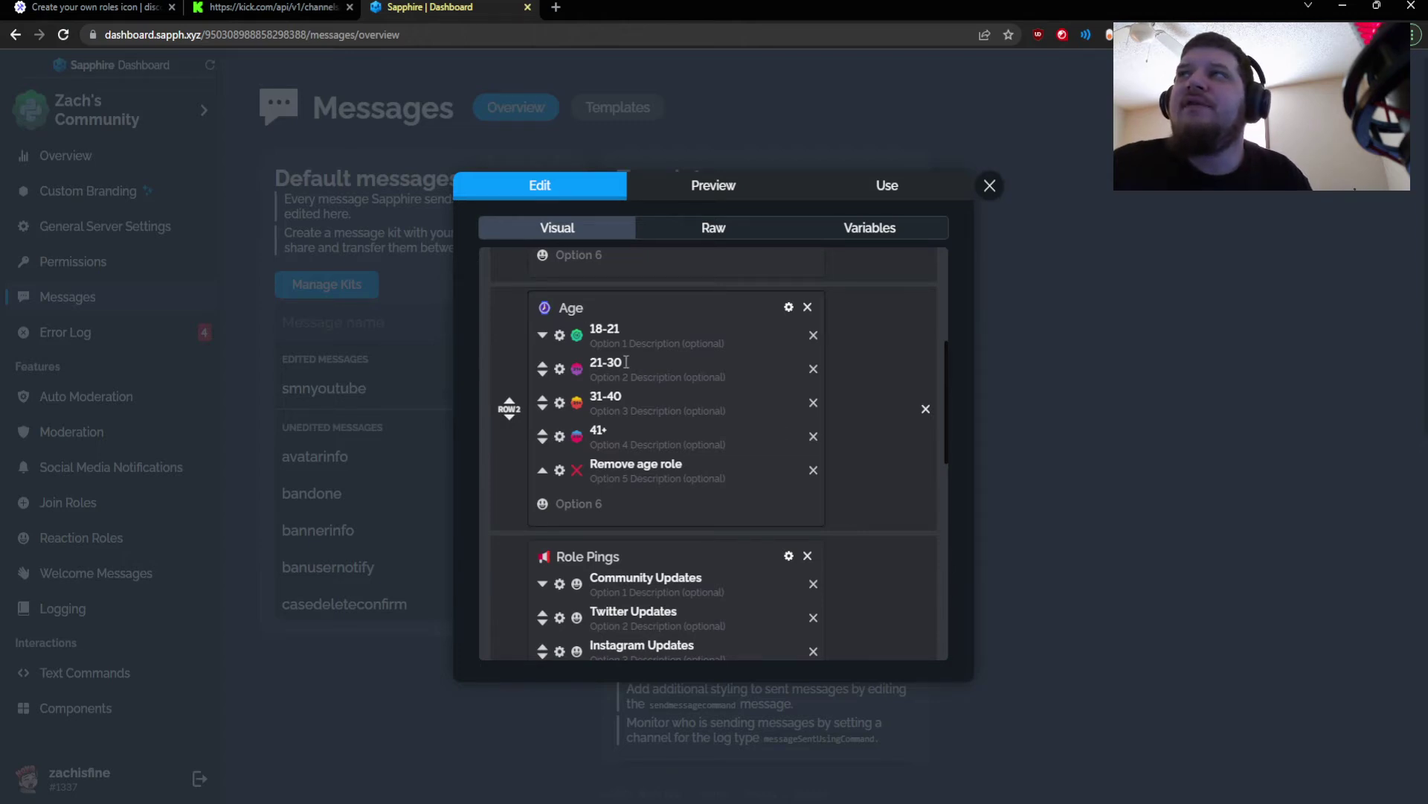
{"action": "scroll", "coordinate": [806, 446], "scroll_direction": "up", "scroll_amount": 5}
{"action": "scroll", "coordinate": [741, 350], "scroll_direction": "down", "scroll_amount": 15}
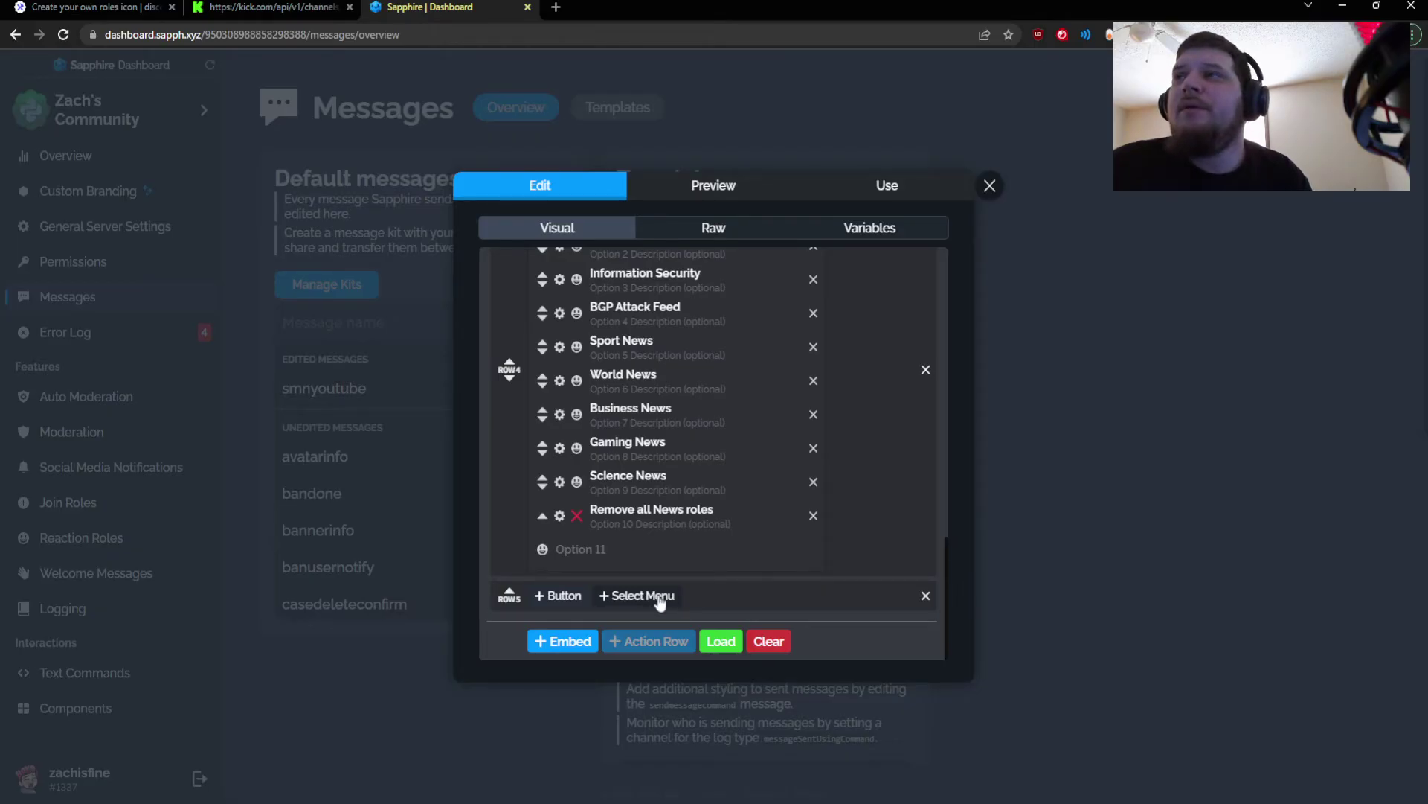
{"action": "left_click", "coordinate": [659, 598]}
{"action": "scroll", "coordinate": [664, 595], "scroll_direction": "down", "scroll_amount": 1}
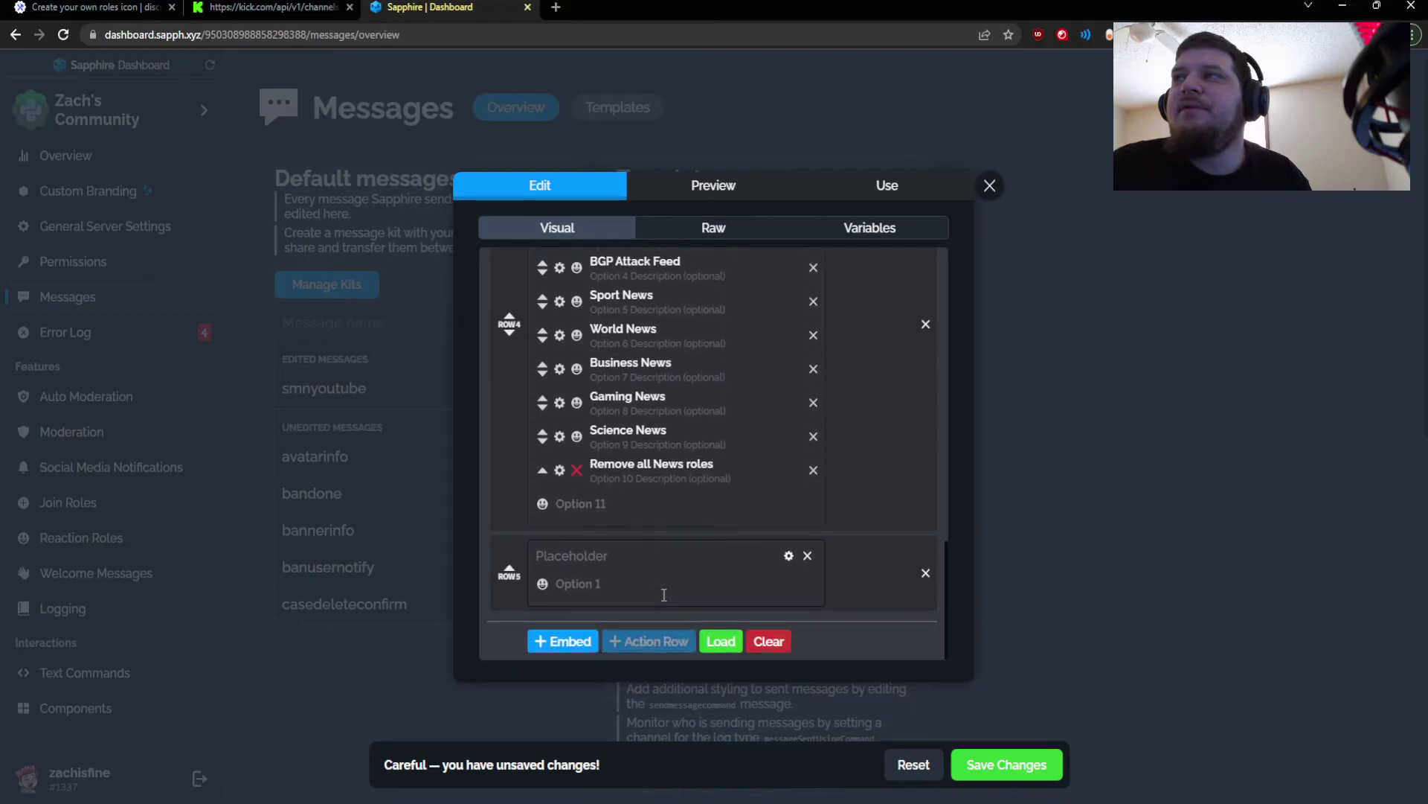
{"action": "left_click", "coordinate": [790, 558]}
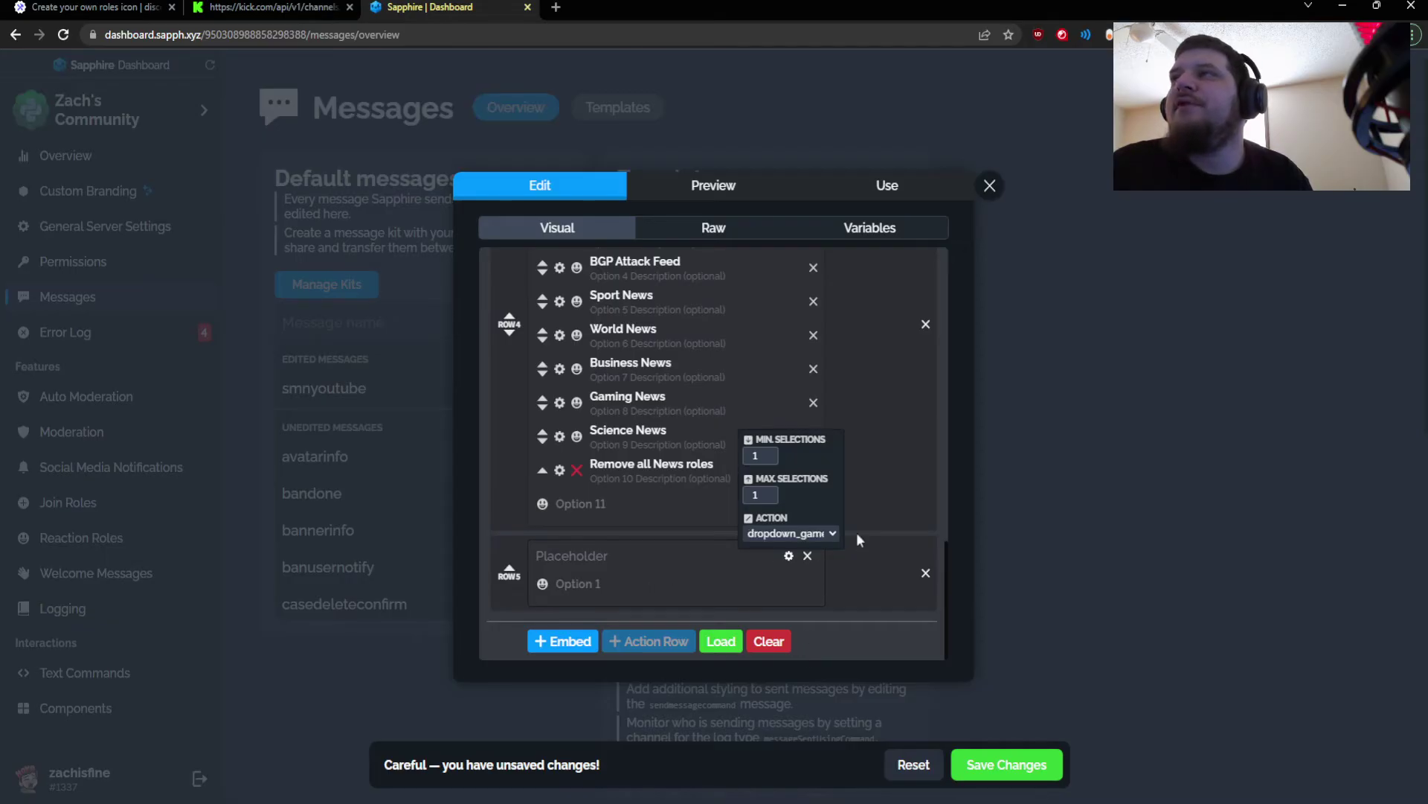
{"action": "left_click", "coordinate": [867, 578]}
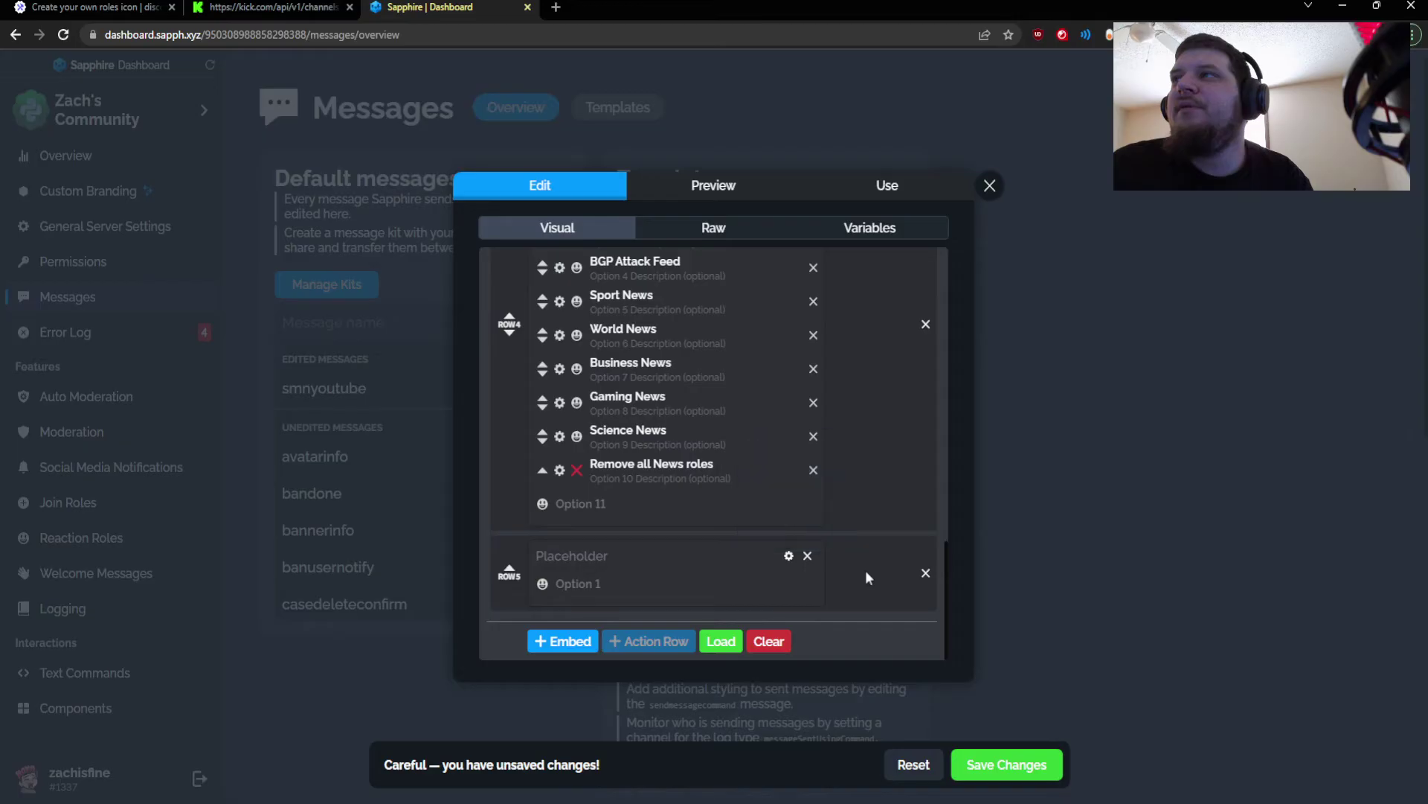
{"action": "left_click", "coordinate": [924, 571]}
{"action": "left_click", "coordinate": [988, 188]}
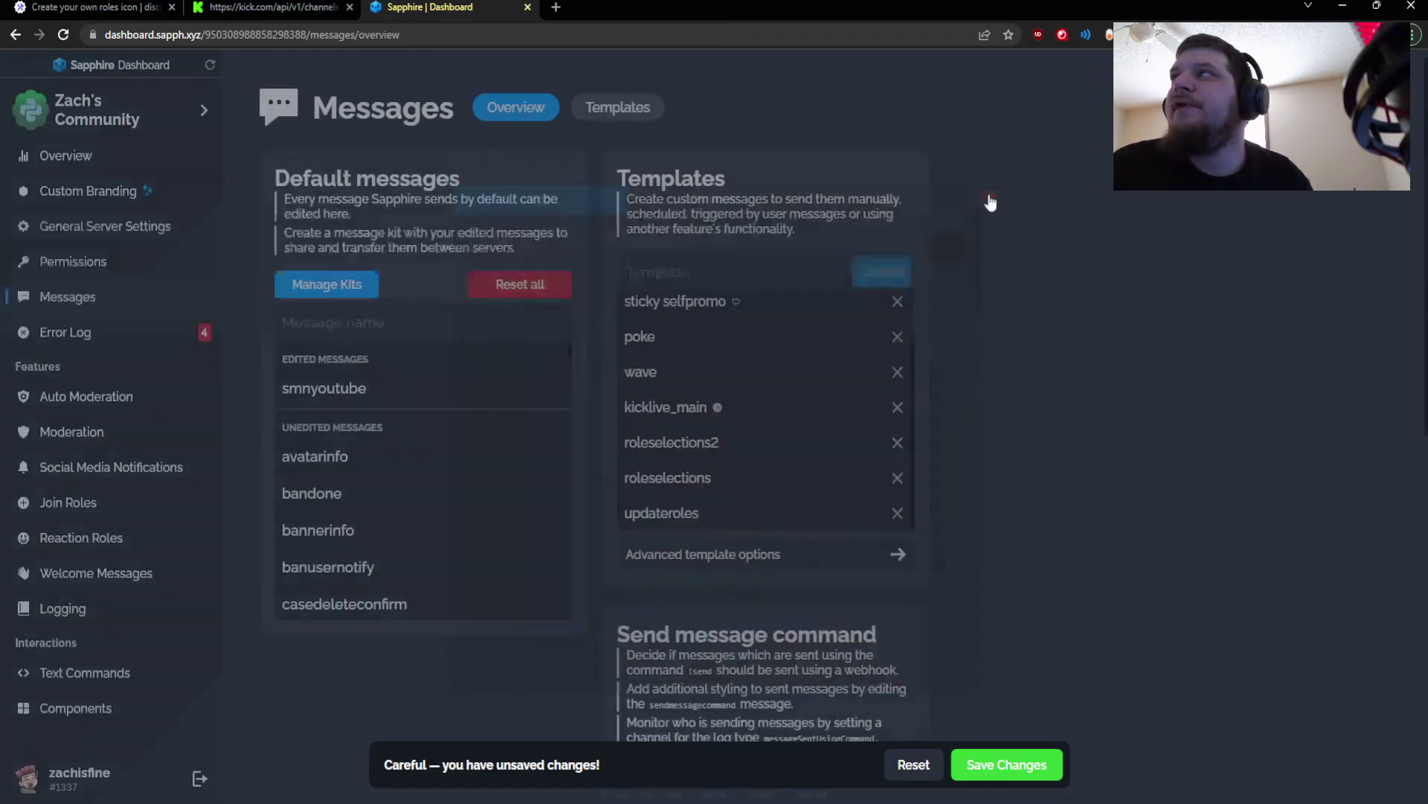
Go to the Components settings, open the dropdown_games select menu and look through all of its options.
{"action": "left_click", "coordinate": [104, 711]}
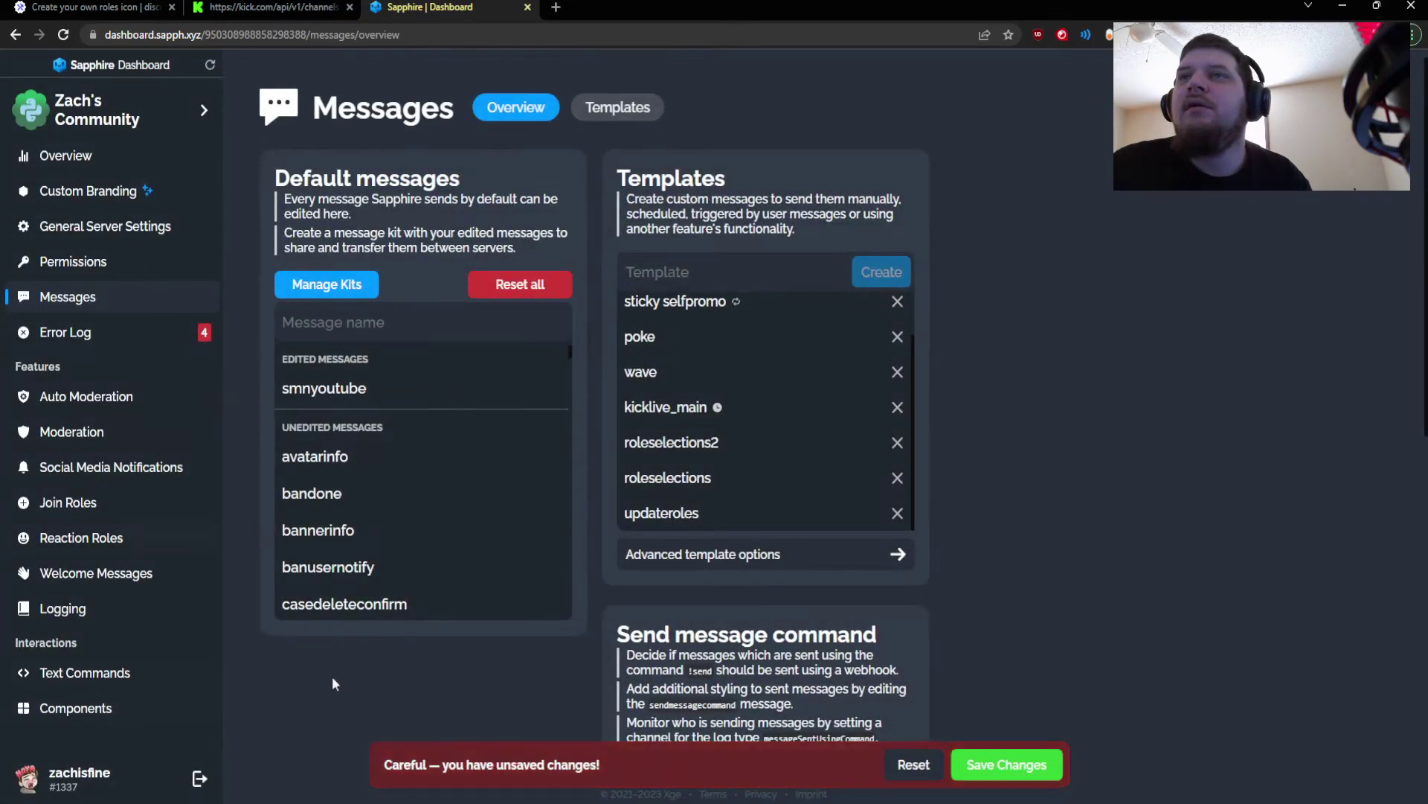
{"action": "left_click", "coordinate": [128, 716]}
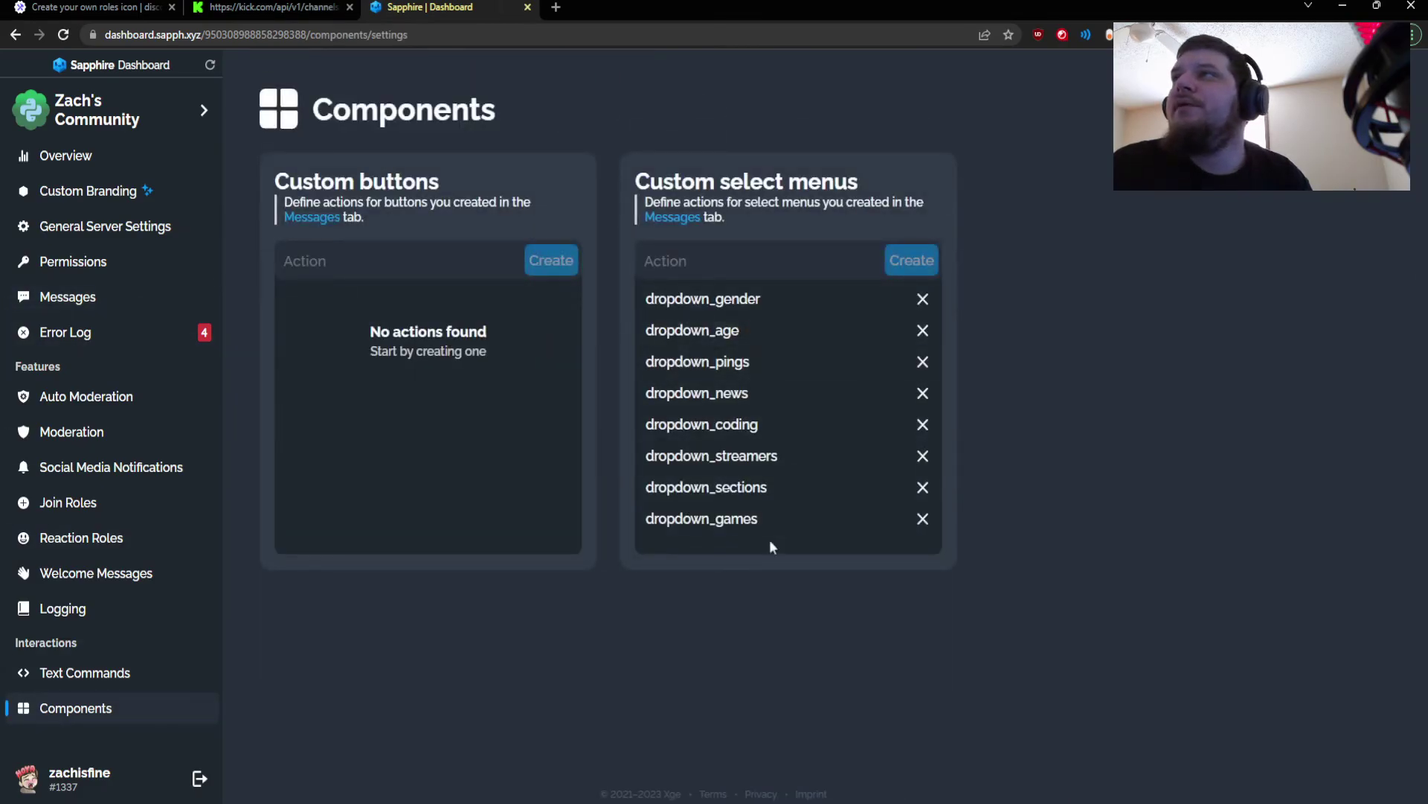
{"action": "left_click", "coordinate": [766, 530]}
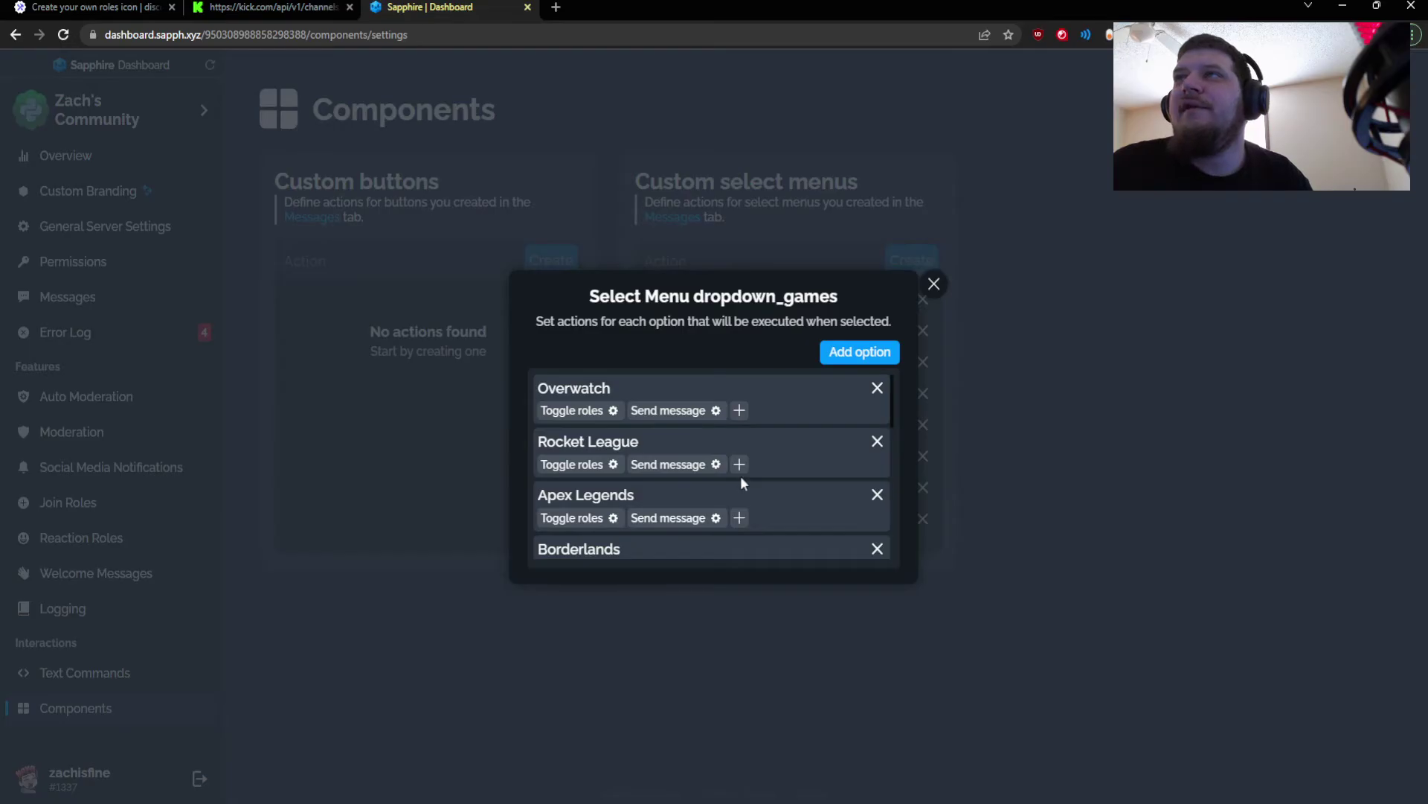
{"action": "scroll", "coordinate": [741, 482], "scroll_direction": "down", "scroll_amount": 3}
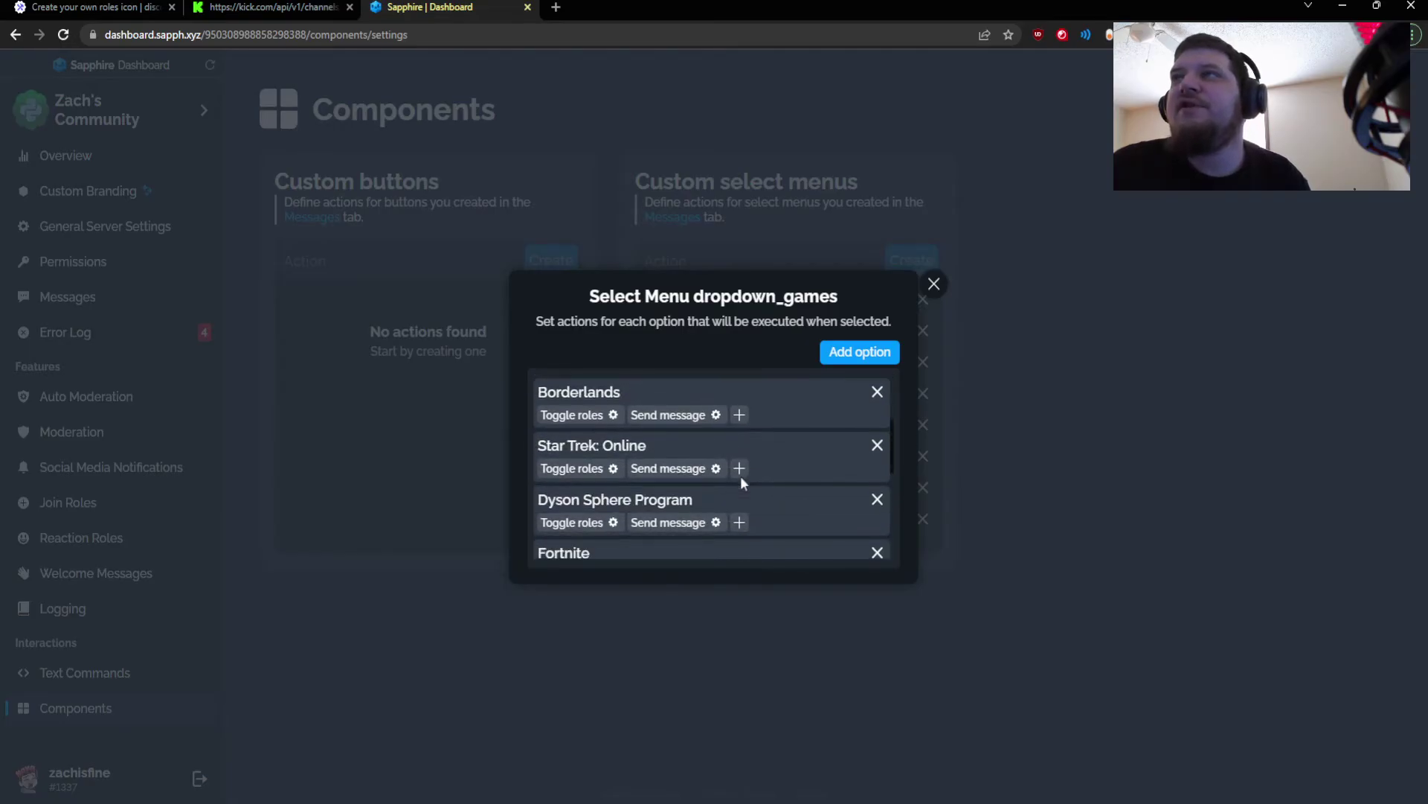
{"action": "scroll", "coordinate": [741, 482], "scroll_direction": "down", "scroll_amount": 2}
{"action": "scroll", "coordinate": [741, 481], "scroll_direction": "down", "scroll_amount": 4}
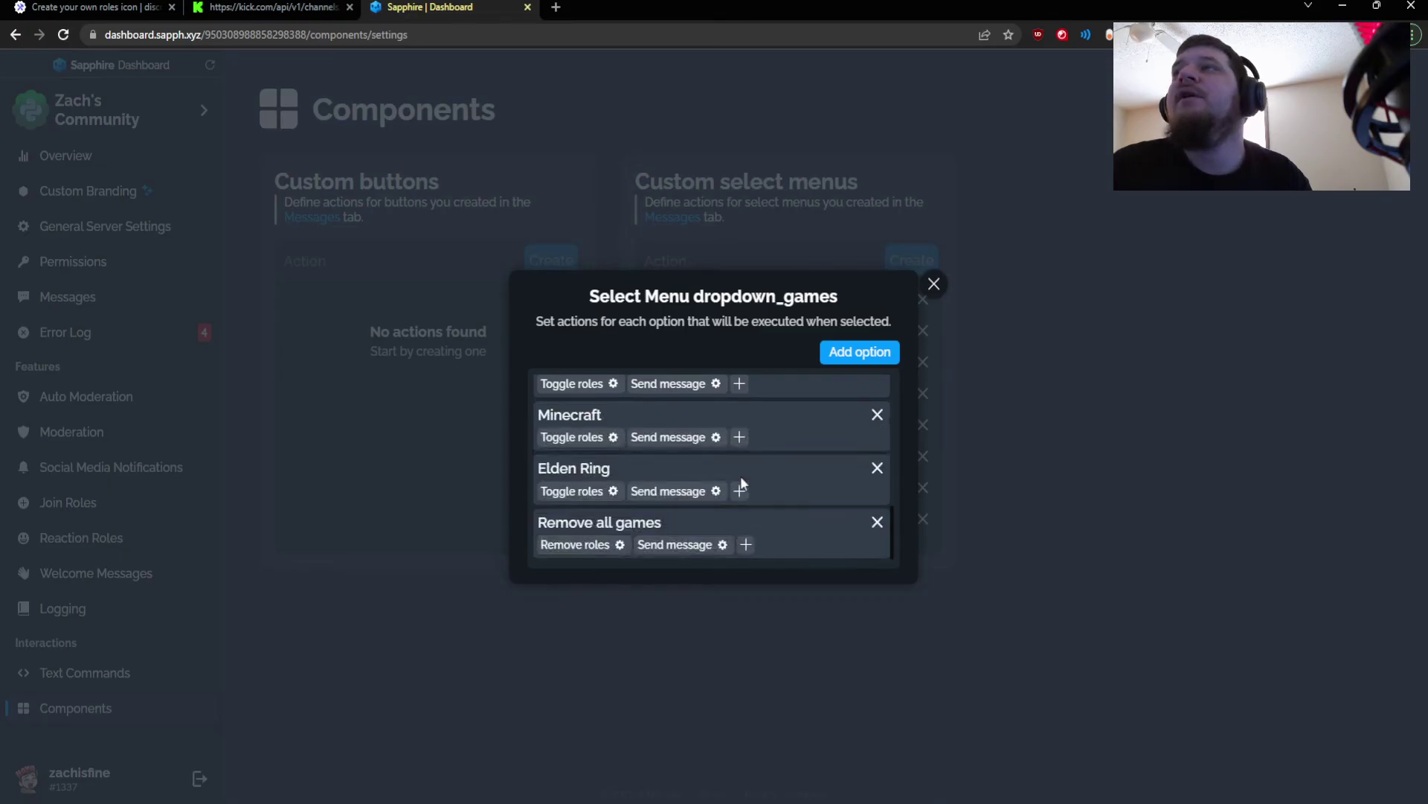
Examine the roles that the Remove all games option removes and its message settings, then close the dropdown_games select menu.
{"action": "left_click", "coordinate": [620, 546]}
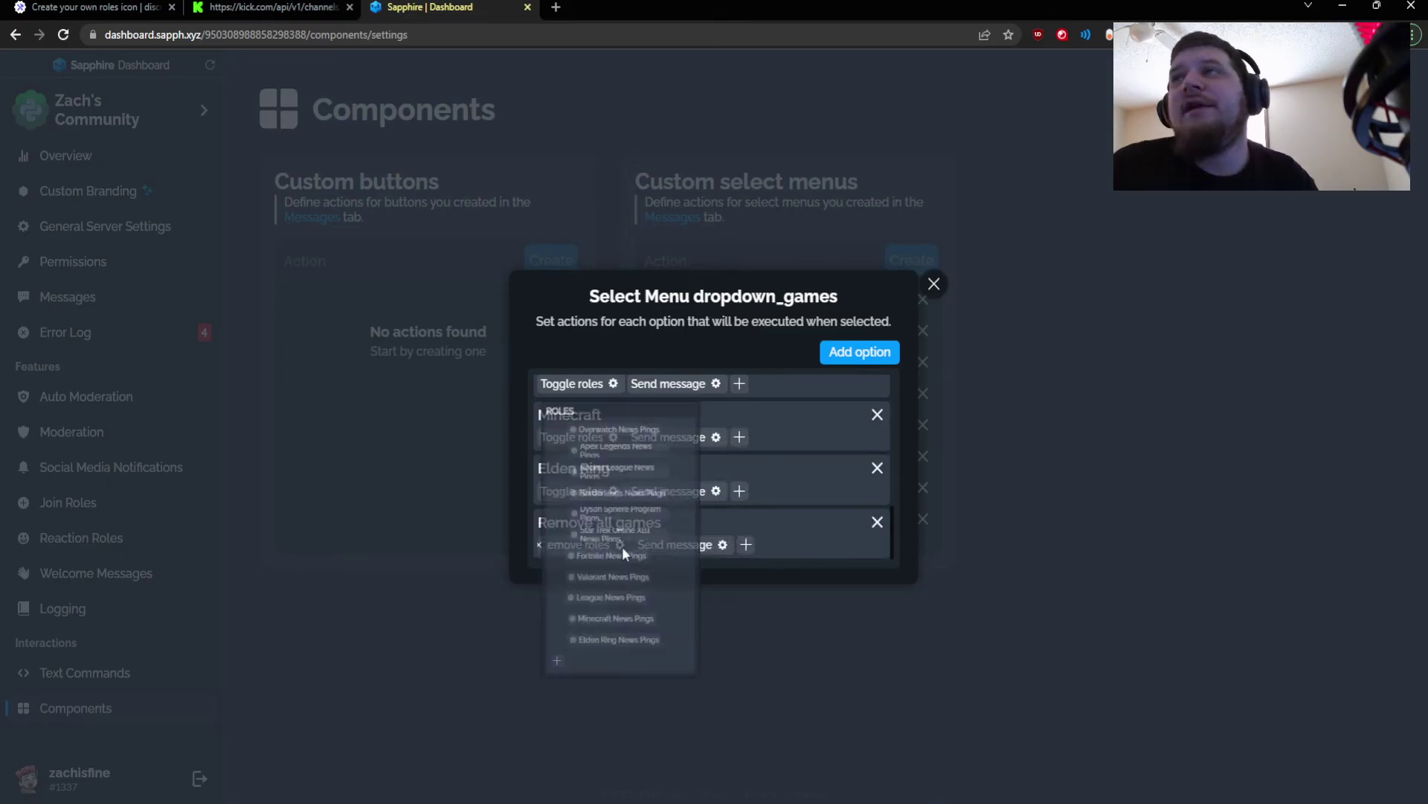
{"action": "left_click", "coordinate": [784, 523]}
{"action": "left_click", "coordinate": [723, 544]}
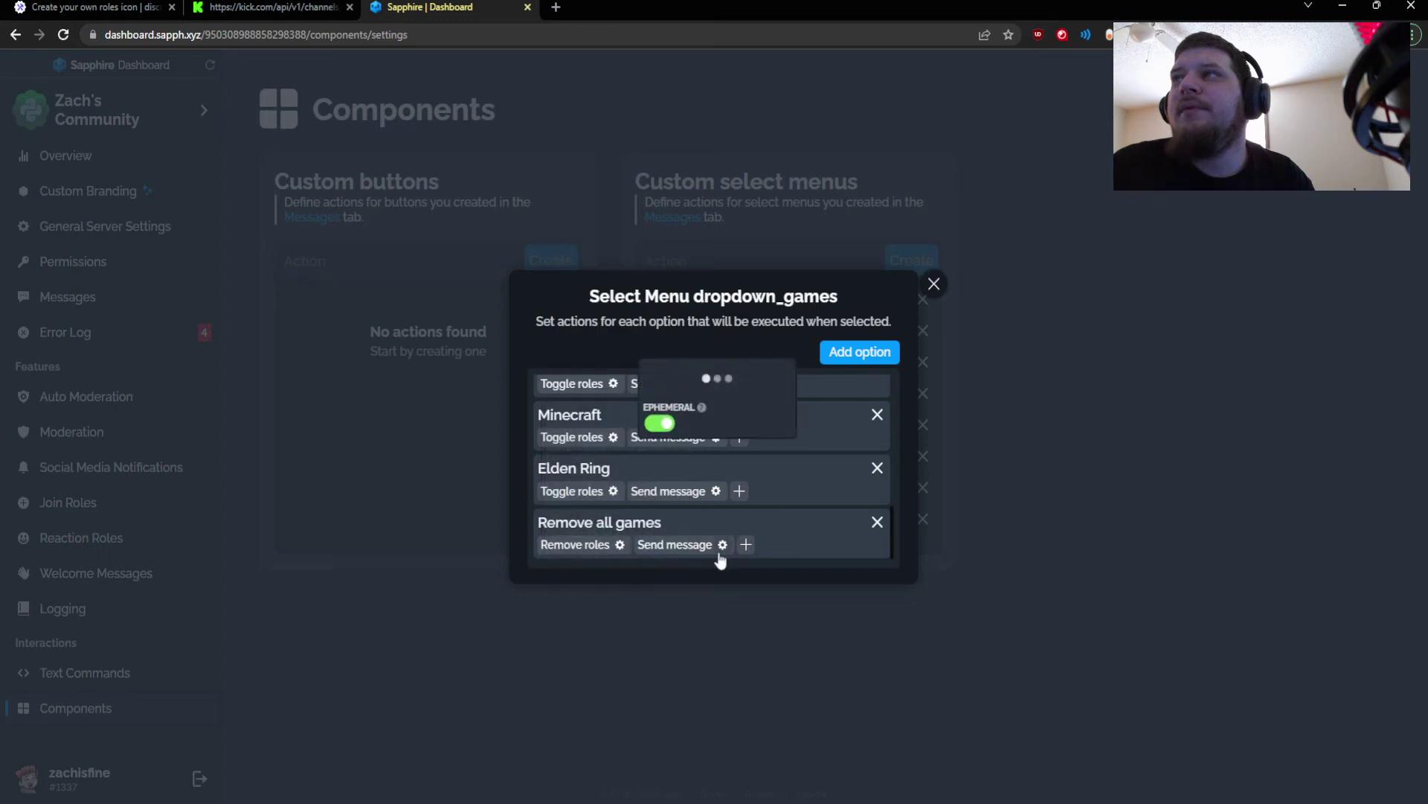
{"action": "left_click", "coordinate": [826, 521]}
{"action": "scroll", "coordinate": [802, 513], "scroll_direction": "up", "scroll_amount": 10}
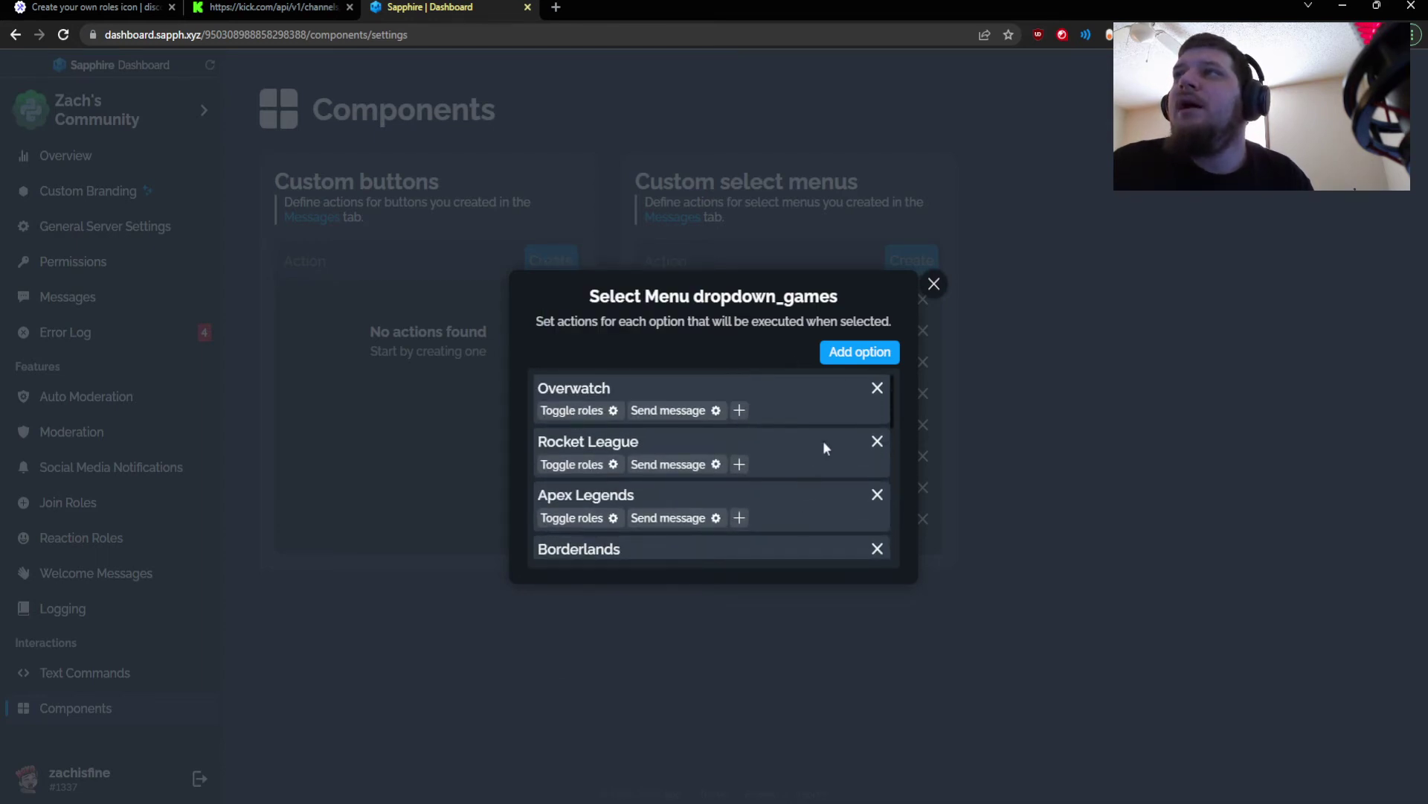
{"action": "left_click", "coordinate": [933, 283]}
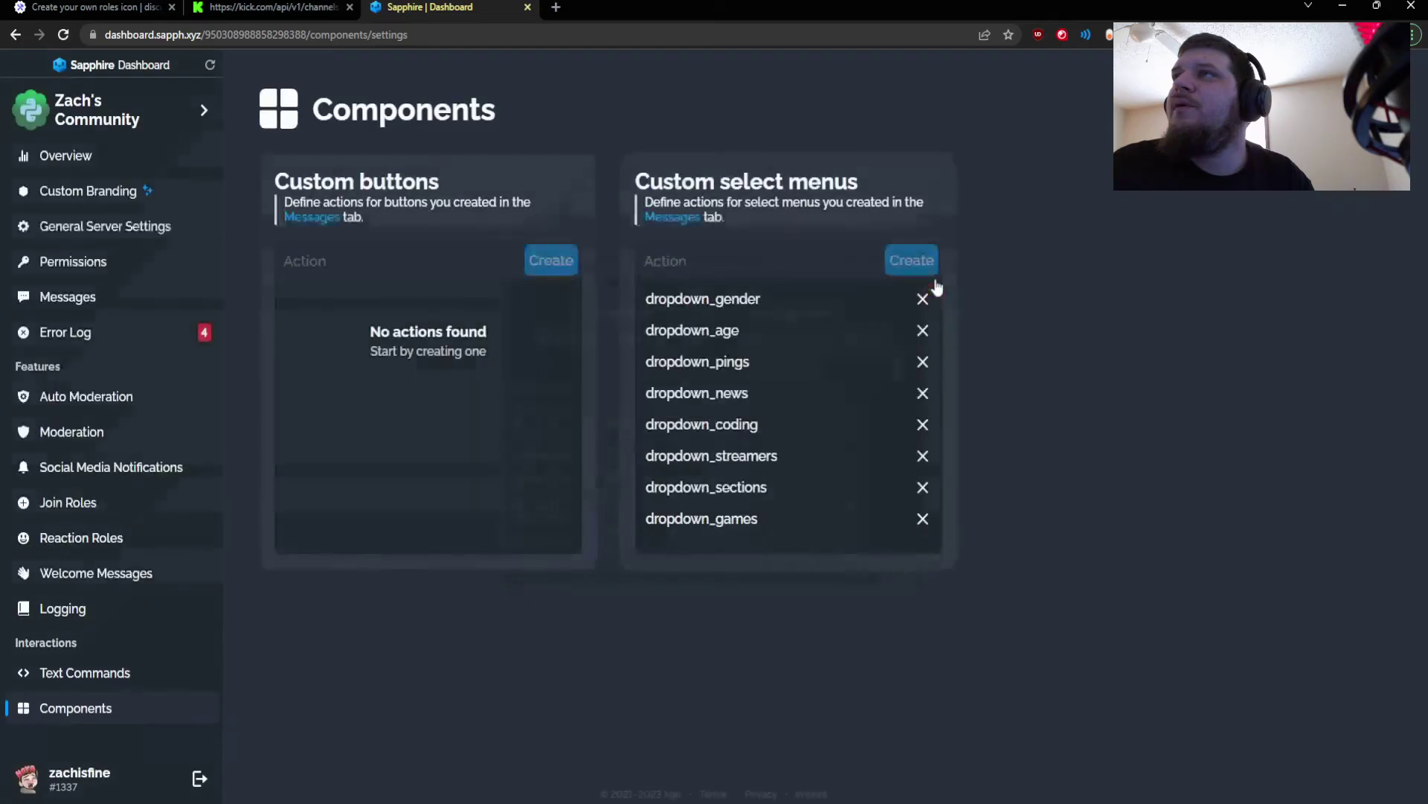
Return to Messages and open the roleselections template for editing.
{"action": "left_click", "coordinate": [134, 297]}
{"action": "scroll", "coordinate": [521, 461], "scroll_direction": "down", "scroll_amount": 3}
{"action": "scroll", "coordinate": [685, 462], "scroll_direction": "down", "scroll_amount": 1}
{"action": "left_click", "coordinate": [717, 480]}
{"action": "left_click", "coordinate": [531, 159]}
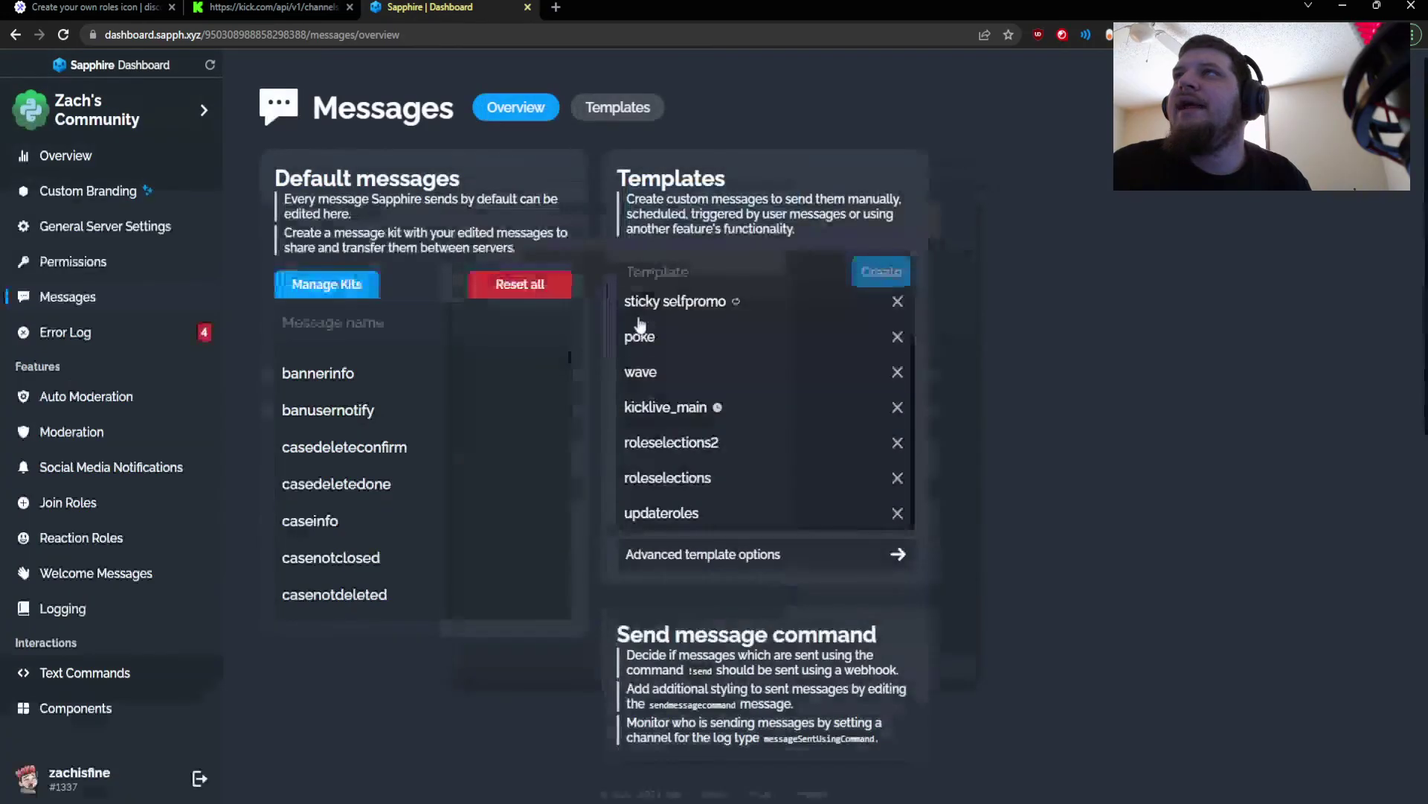
{"action": "left_click", "coordinate": [705, 480]}
{"action": "left_click", "coordinate": [558, 190]}
Add a select menu with the placeholder Games to the template's empty fifth row and enter Overwatch as its first option.
{"action": "scroll", "coordinate": [638, 542], "scroll_direction": "down", "scroll_amount": 5}
{"action": "scroll", "coordinate": [638, 542], "scroll_direction": "down", "scroll_amount": 5}
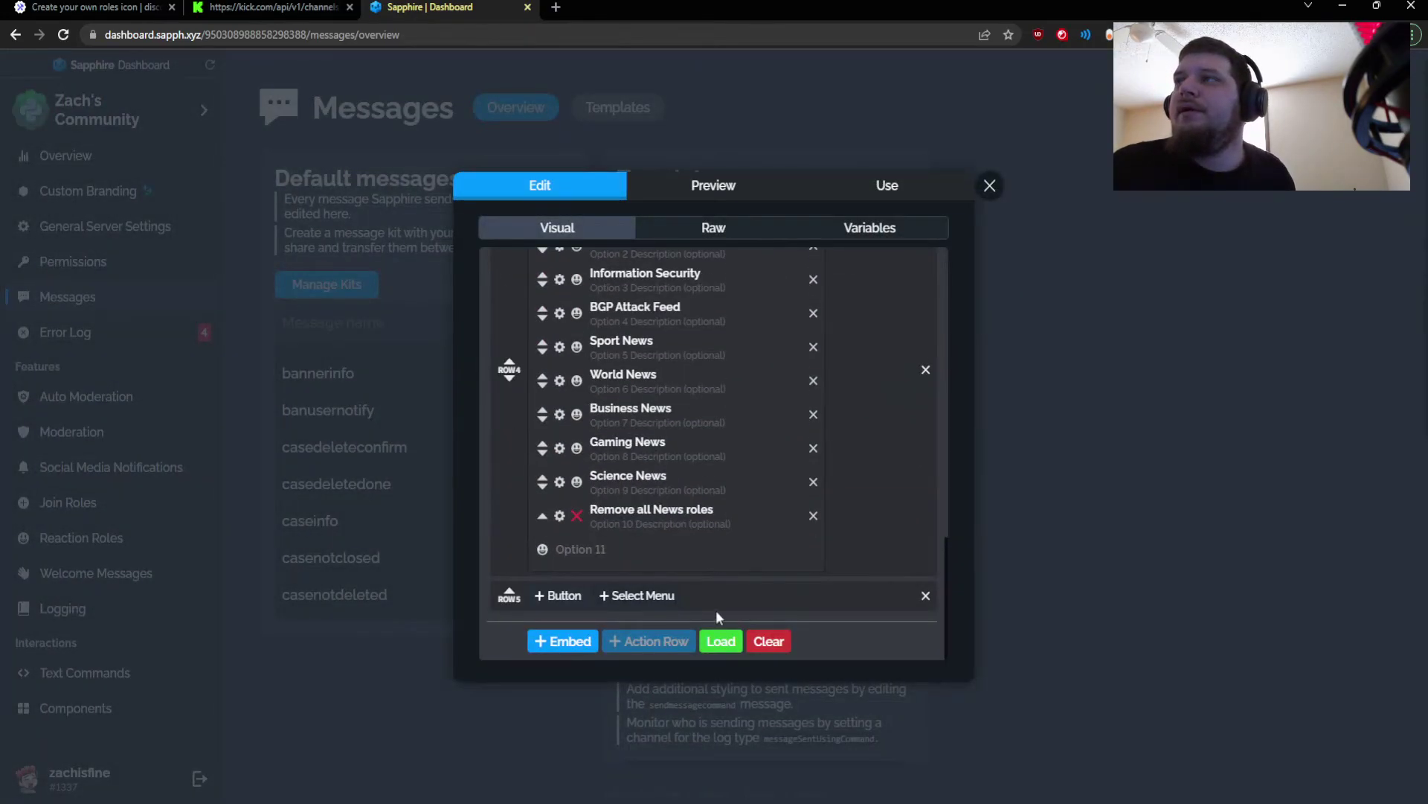
{"action": "left_click", "coordinate": [645, 596]}
{"action": "scroll", "coordinate": [645, 566], "scroll_direction": "down", "scroll_amount": 1}
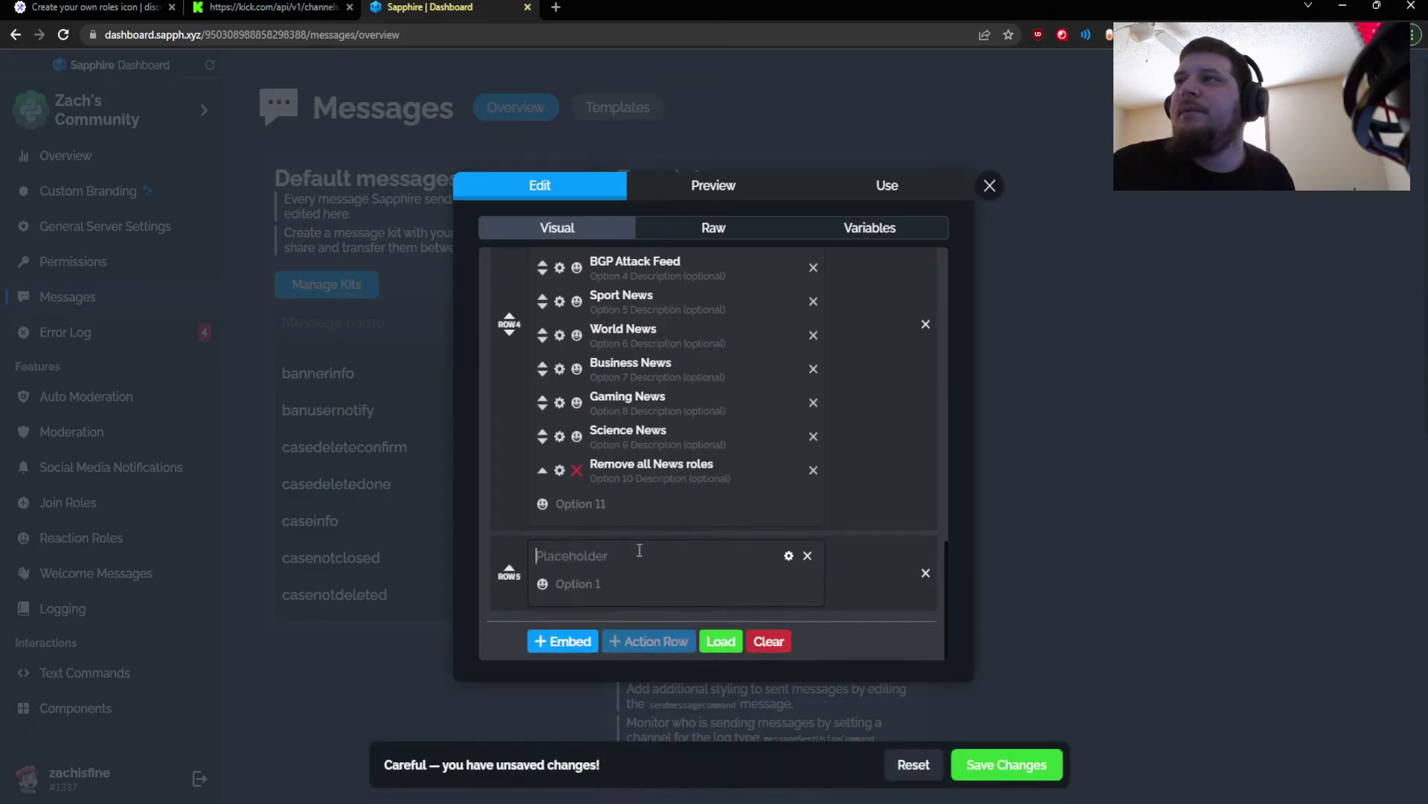
{"action": "type", "text": "Games"}
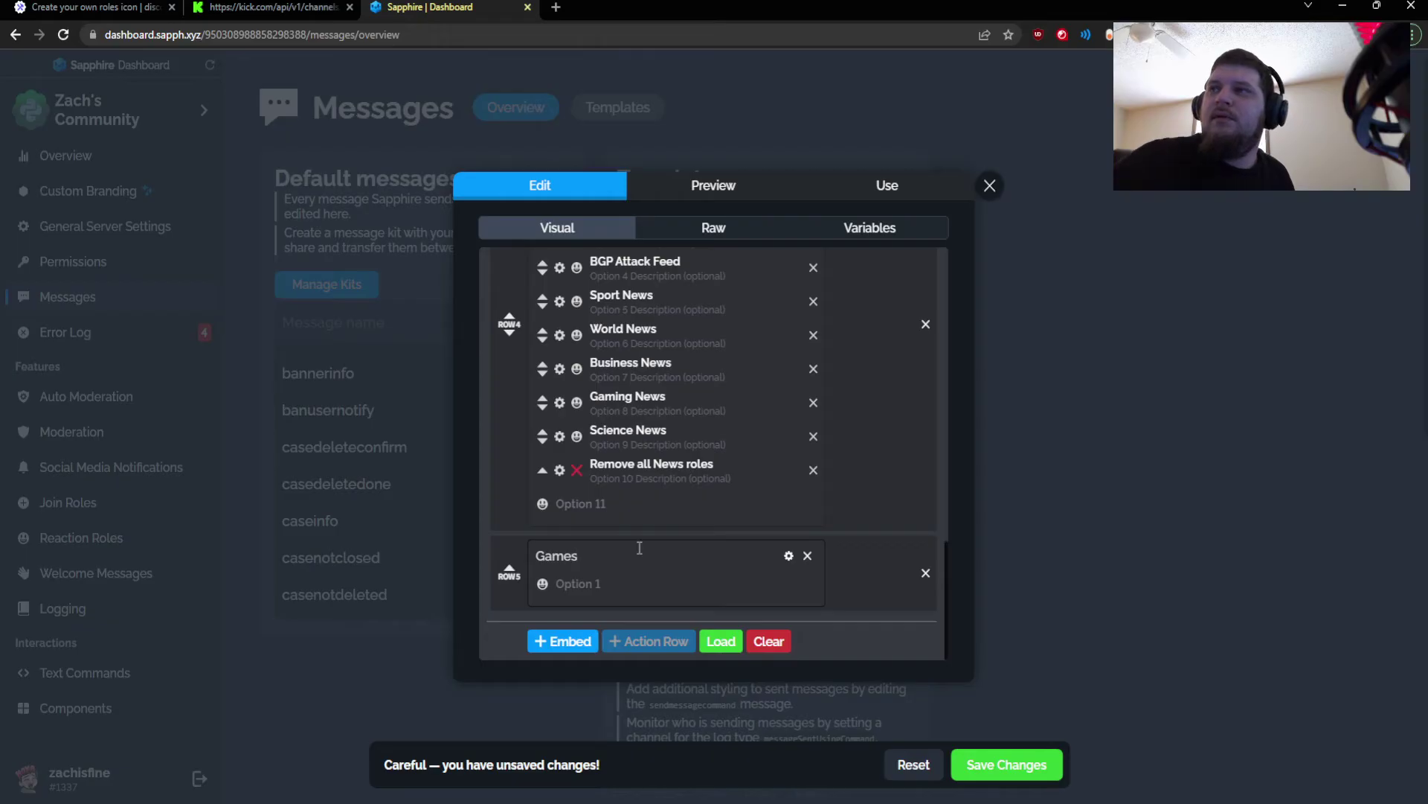
{"action": "left_click", "coordinate": [644, 583]}
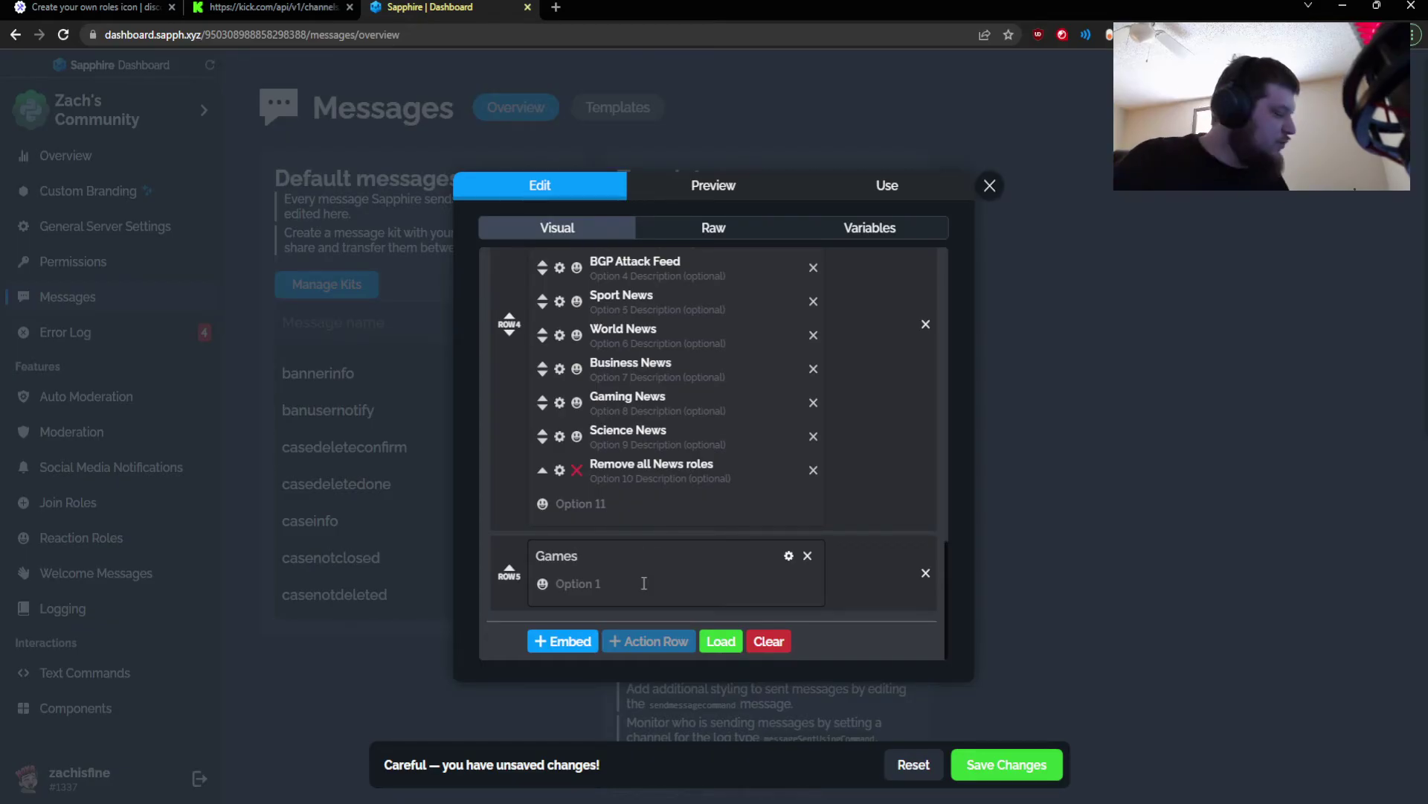
{"action": "type", "text": "Overwatch"}
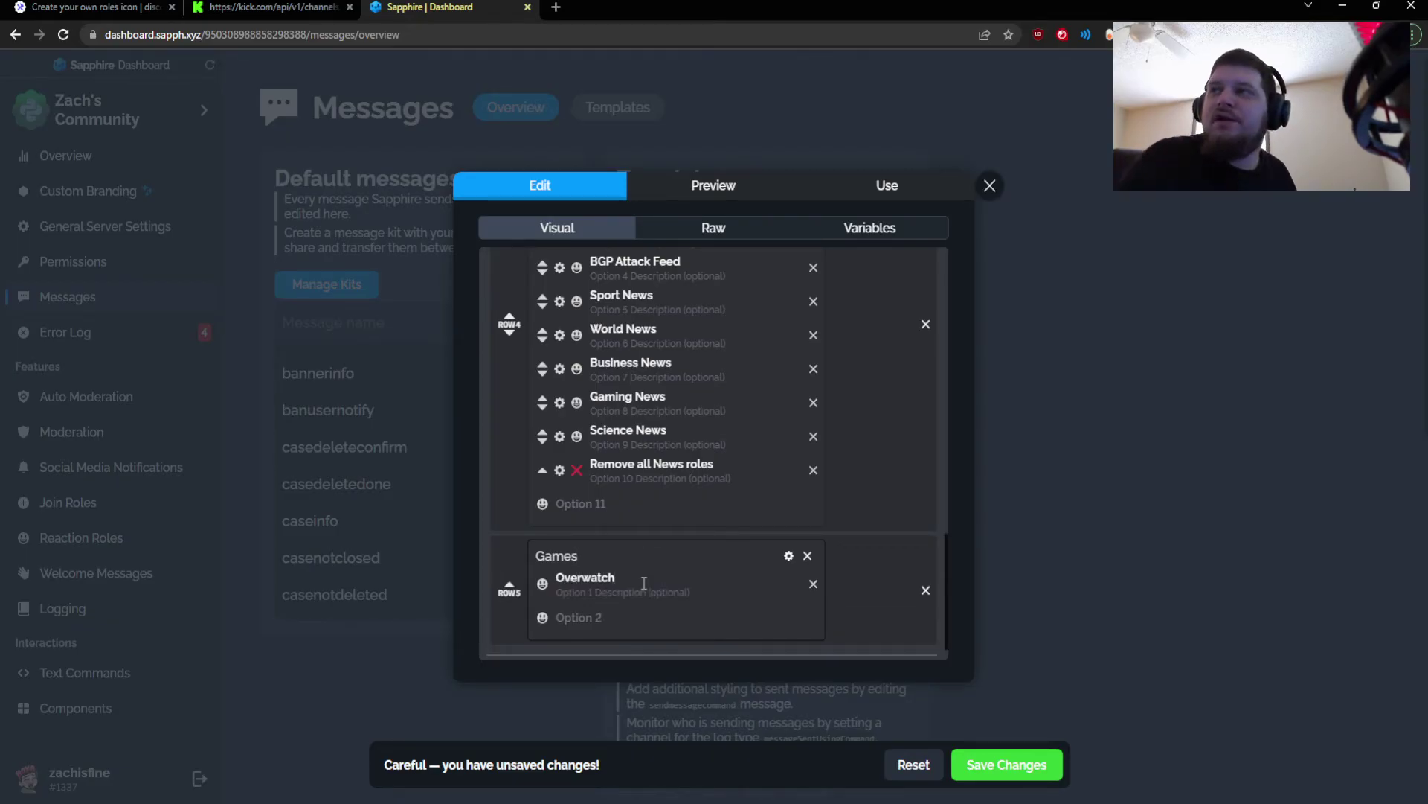
Assign the dropdown_games action to the Games select menu and check the settings of its Overwatch option.
{"action": "scroll", "coordinate": [628, 631], "scroll_direction": "down", "scroll_amount": 1}
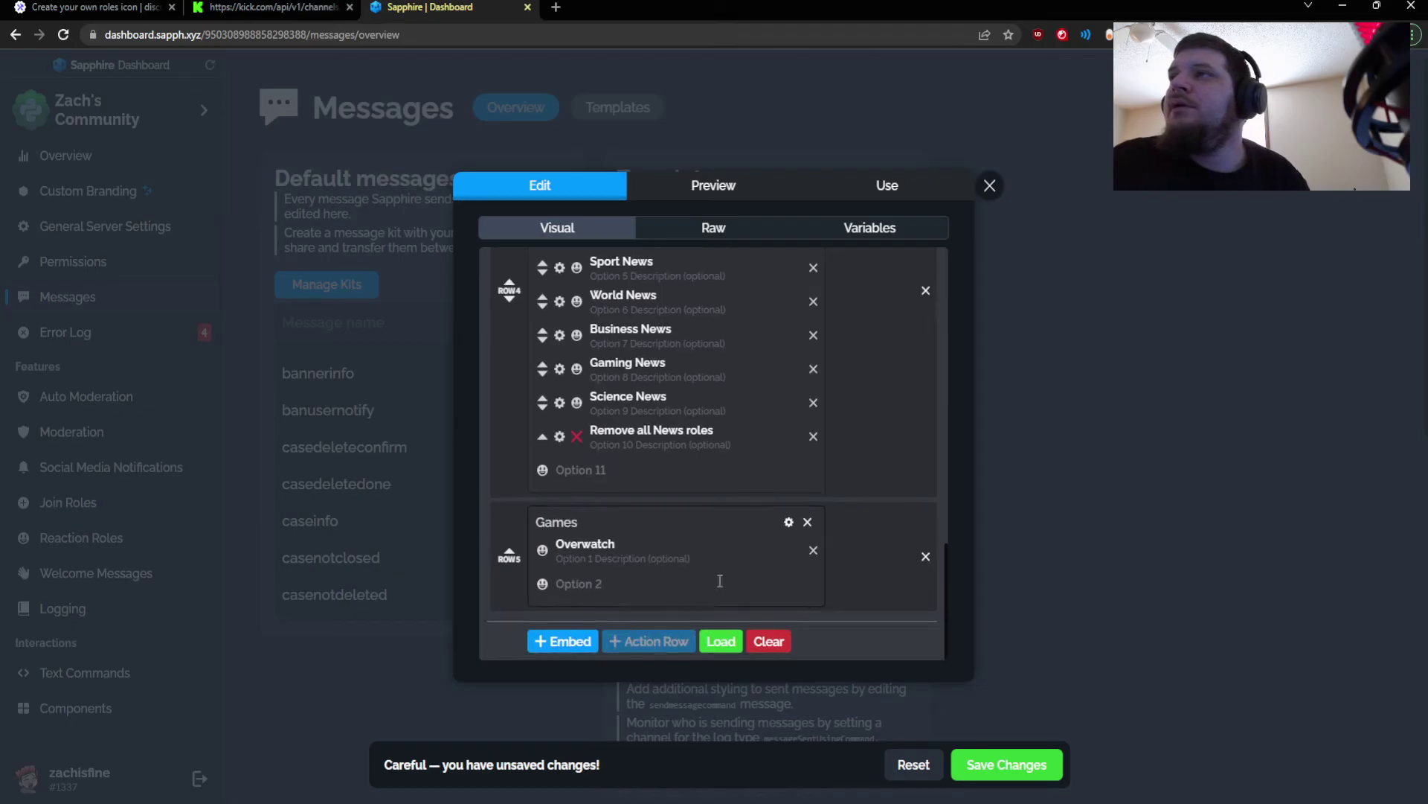
{"action": "left_click", "coordinate": [790, 522]}
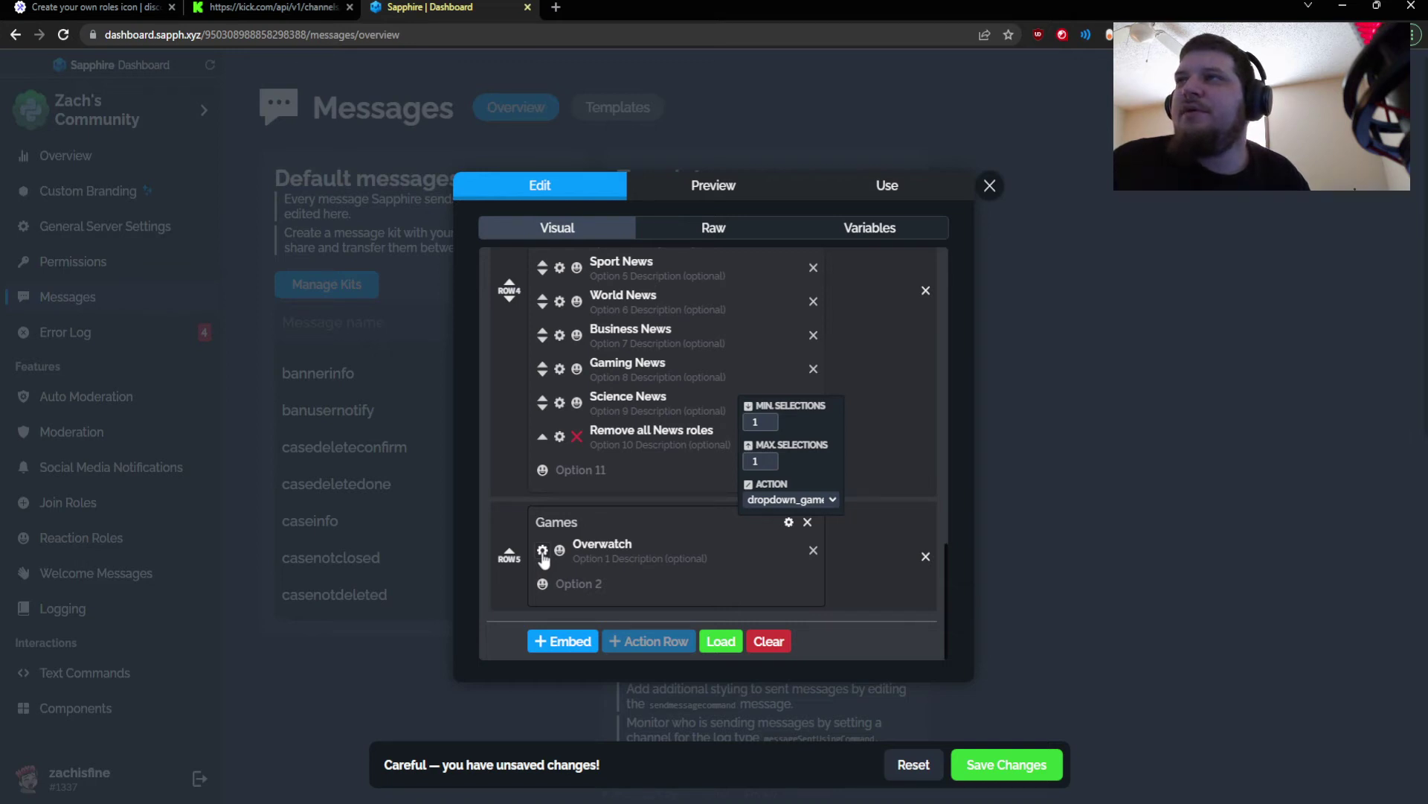
{"action": "left_click", "coordinate": [542, 552]}
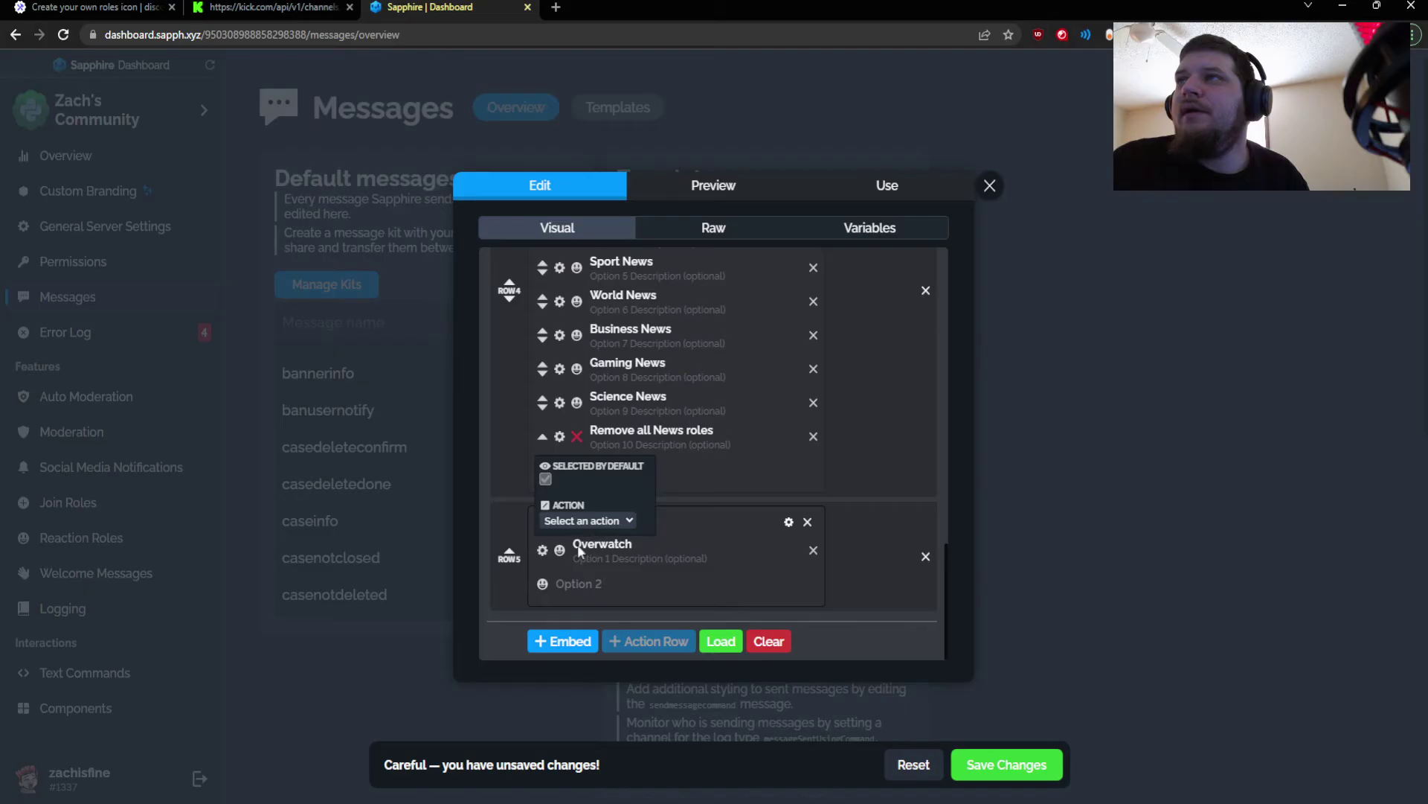
{"action": "left_click", "coordinate": [850, 573]}
Preview the roleselections message, expand its Games dropdown and return to editing.
{"action": "left_click", "coordinate": [714, 188]}
{"action": "left_click", "coordinate": [647, 468]}
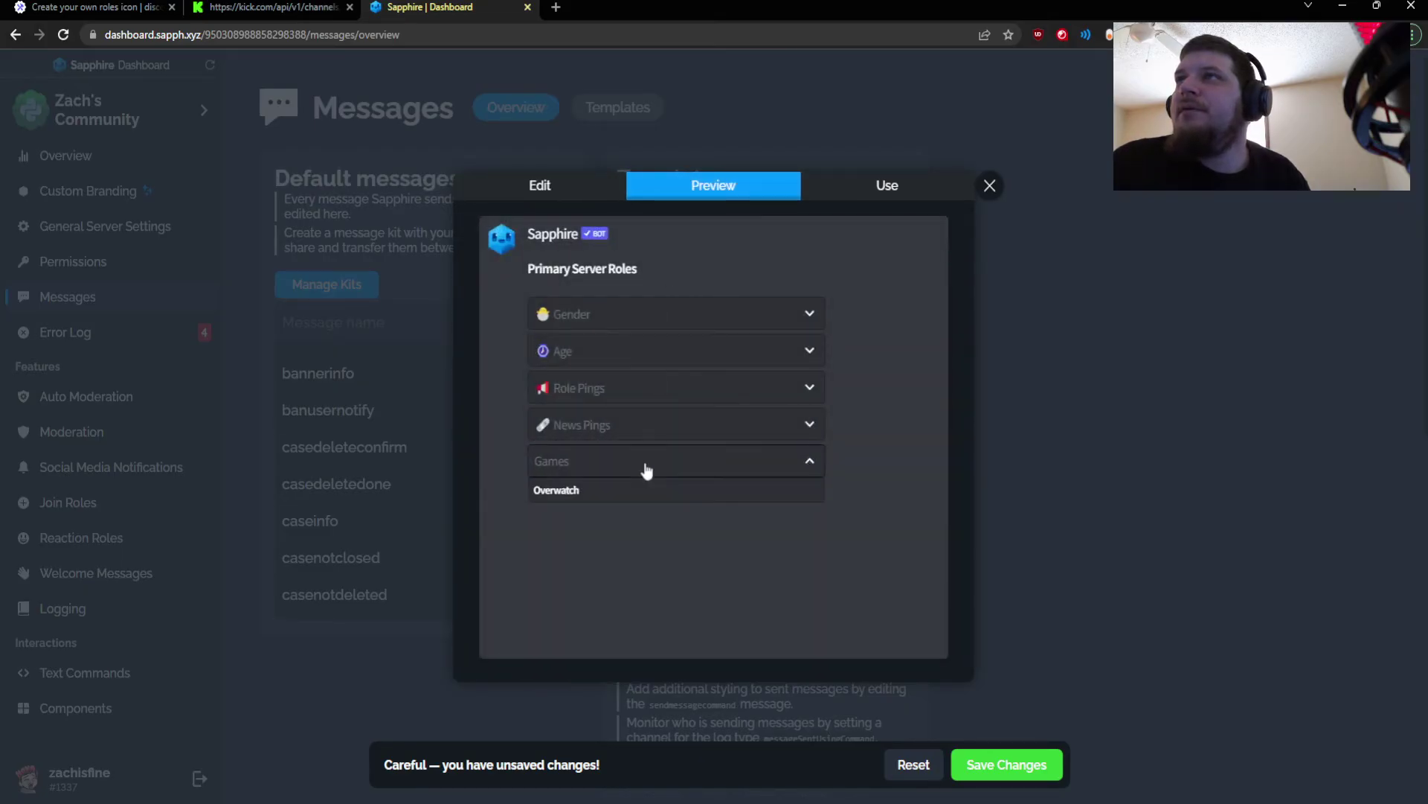
{"action": "left_click", "coordinate": [869, 388]}
{"action": "left_click", "coordinate": [559, 186]}
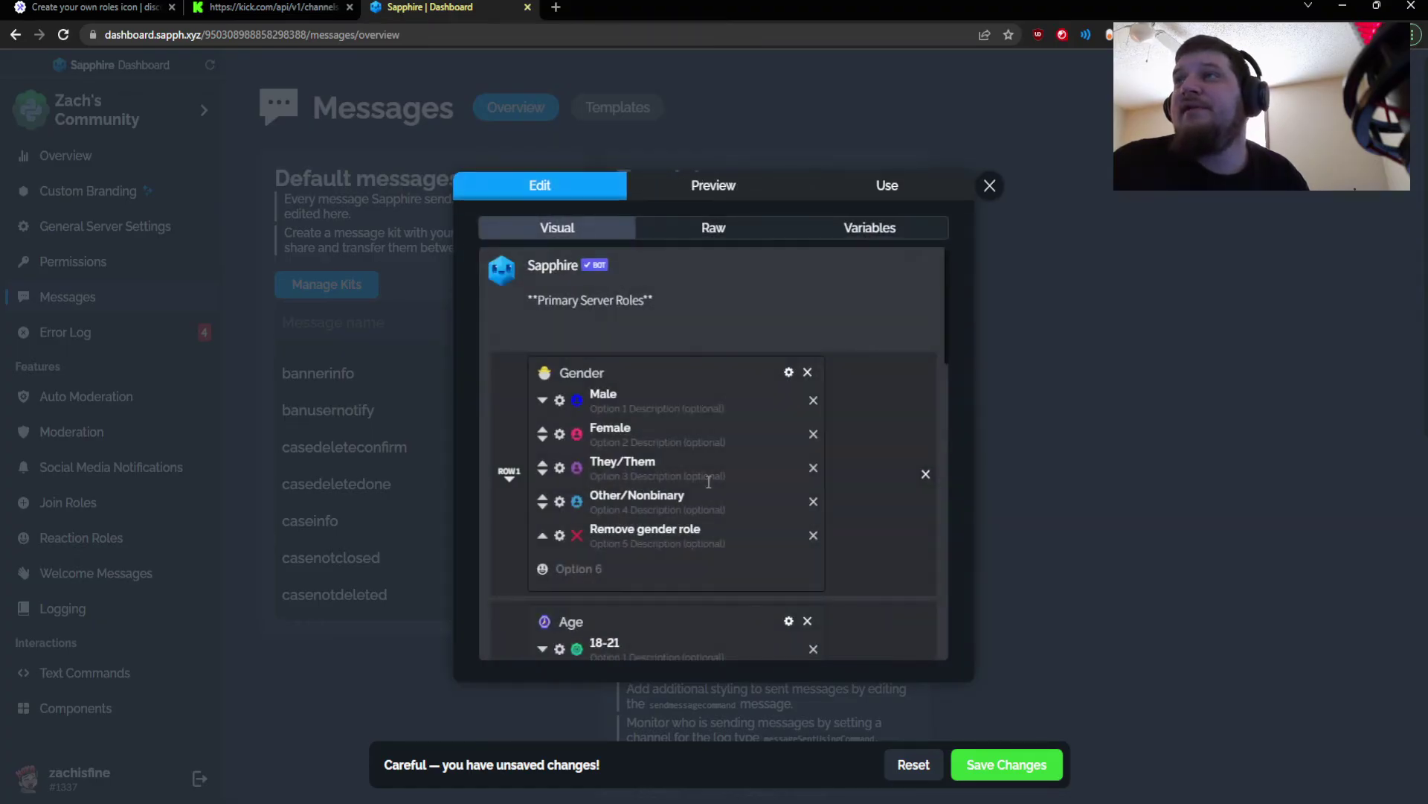
Remove the Games select menu from the template's fifth row and close the roleselections editor.
{"action": "scroll", "coordinate": [709, 481], "scroll_direction": "down", "scroll_amount": 12}
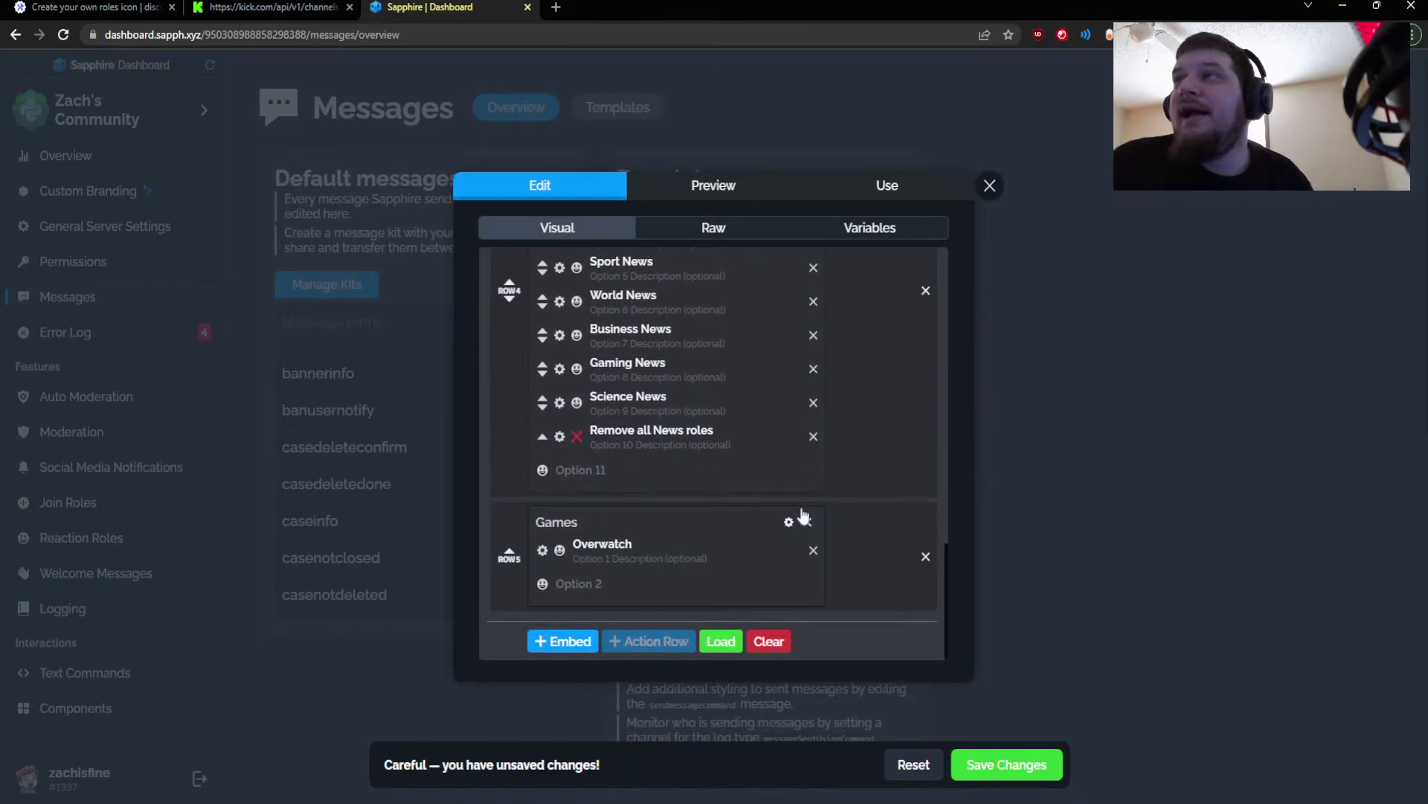
{"action": "left_click", "coordinate": [806, 521]}
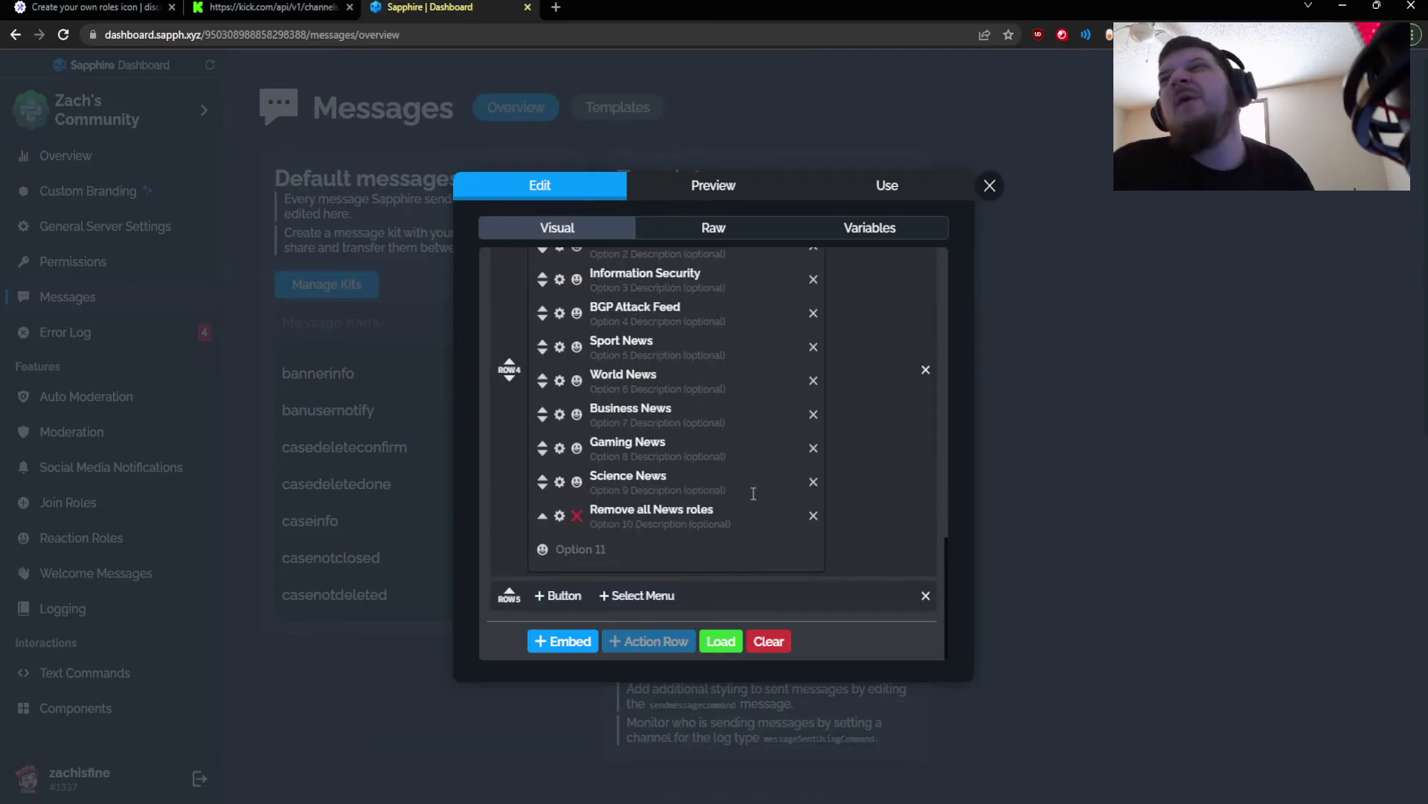
{"action": "scroll", "coordinate": [753, 493], "scroll_direction": "up", "scroll_amount": 12}
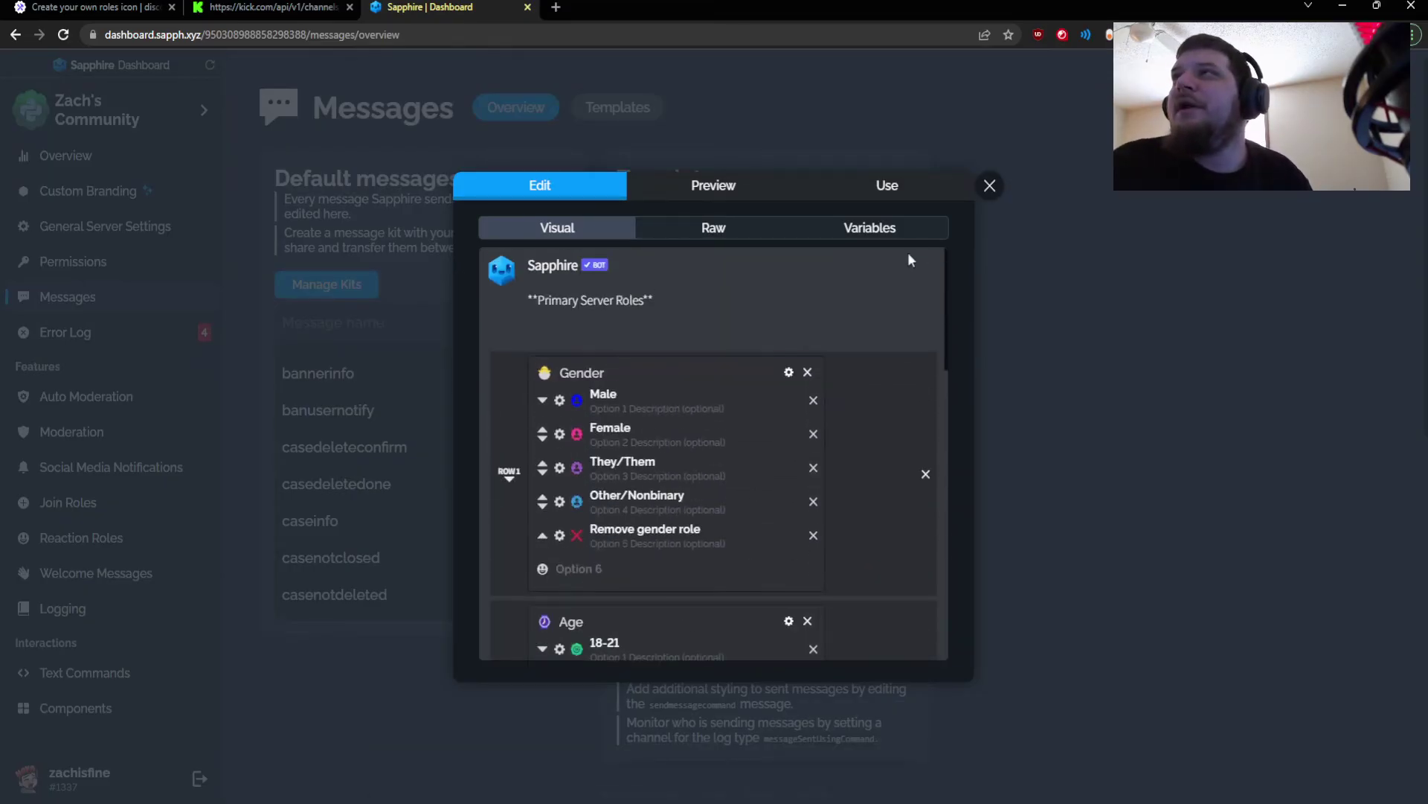
{"action": "left_click", "coordinate": [989, 187]}
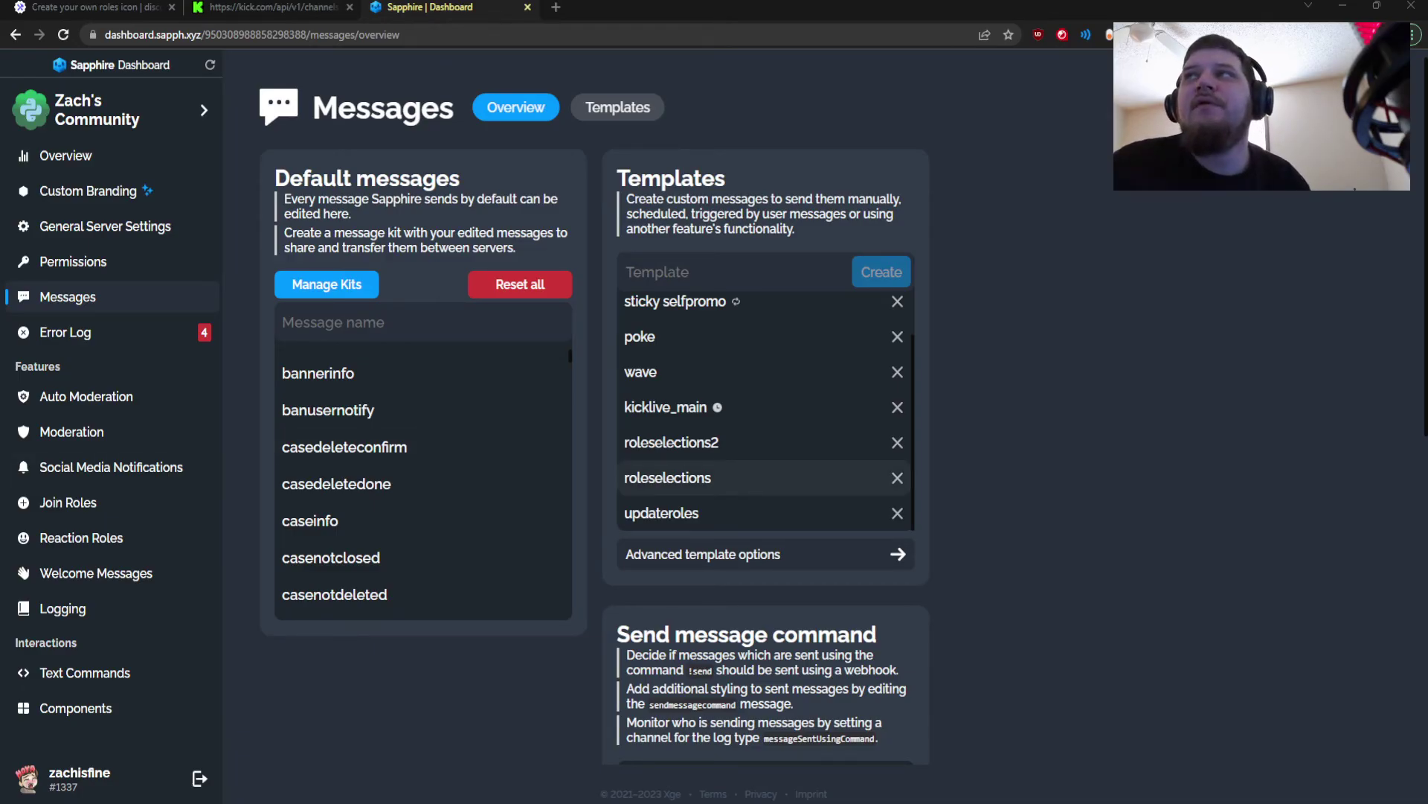
Open the Join messages settings under Welcome Messages, view the channel choices for a new message and close them without choosing.
{"action": "scroll", "coordinate": [765, 413], "scroll_direction": "up", "scroll_amount": 1}
{"action": "scroll", "coordinate": [764, 413], "scroll_direction": "down", "scroll_amount": 1}
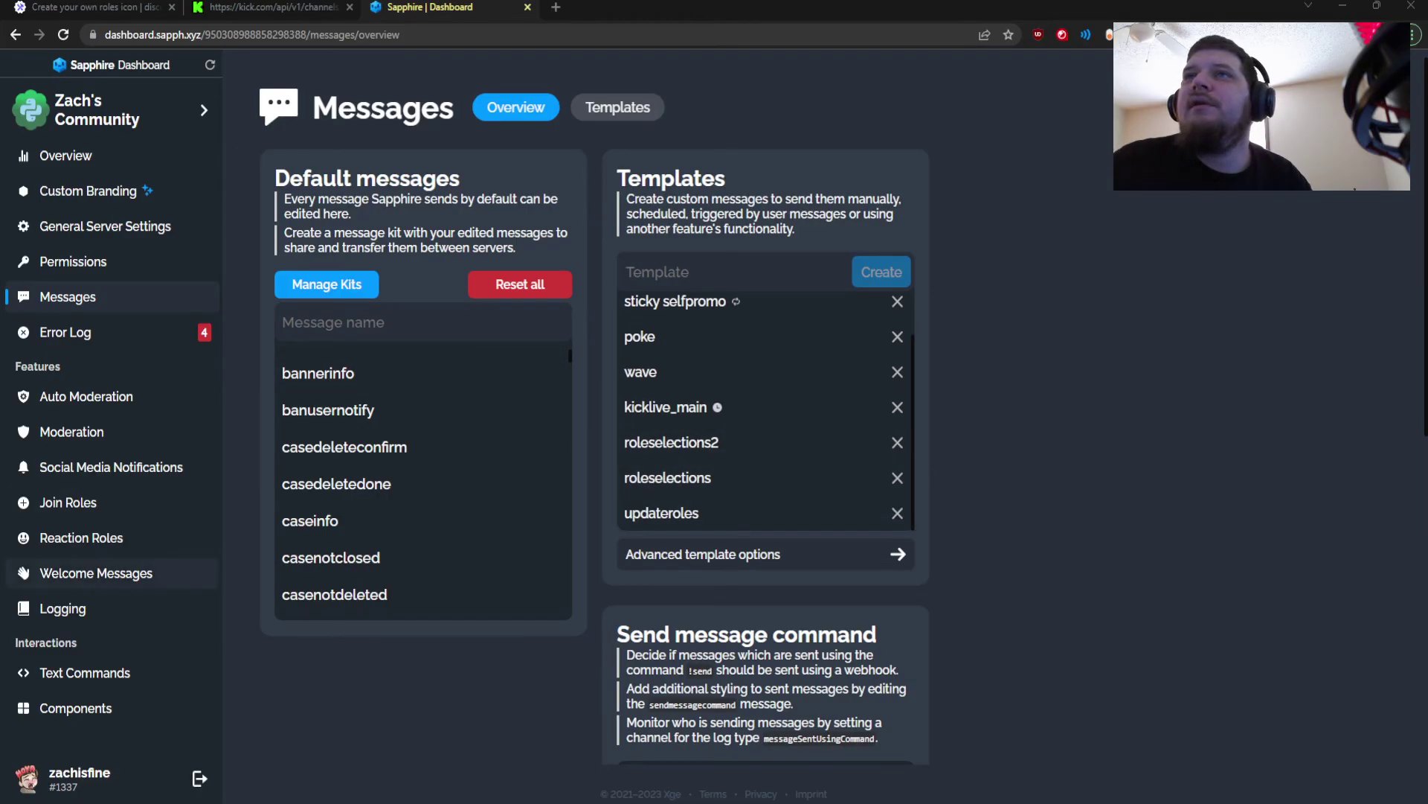
{"action": "left_click", "coordinate": [95, 580]}
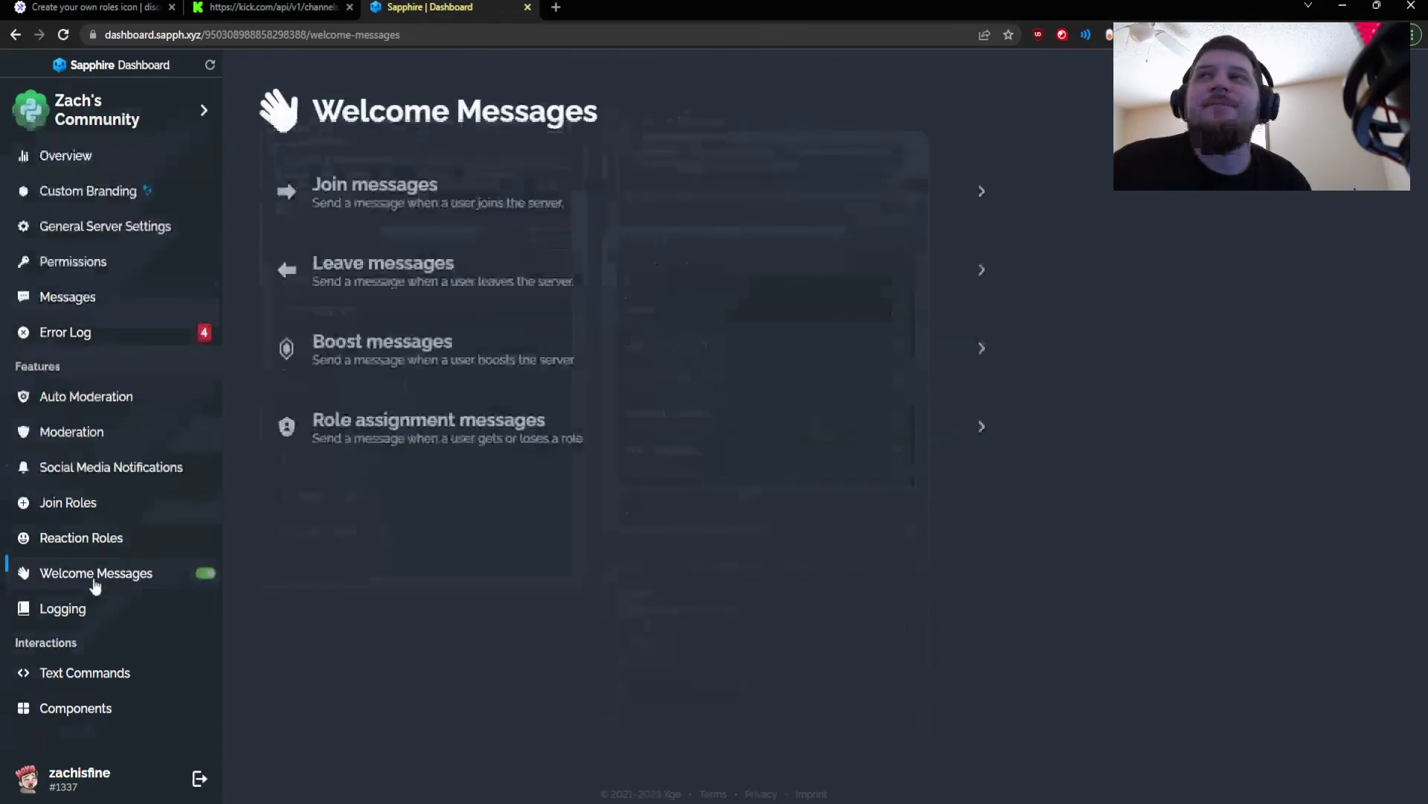
{"action": "left_click", "coordinate": [593, 199]}
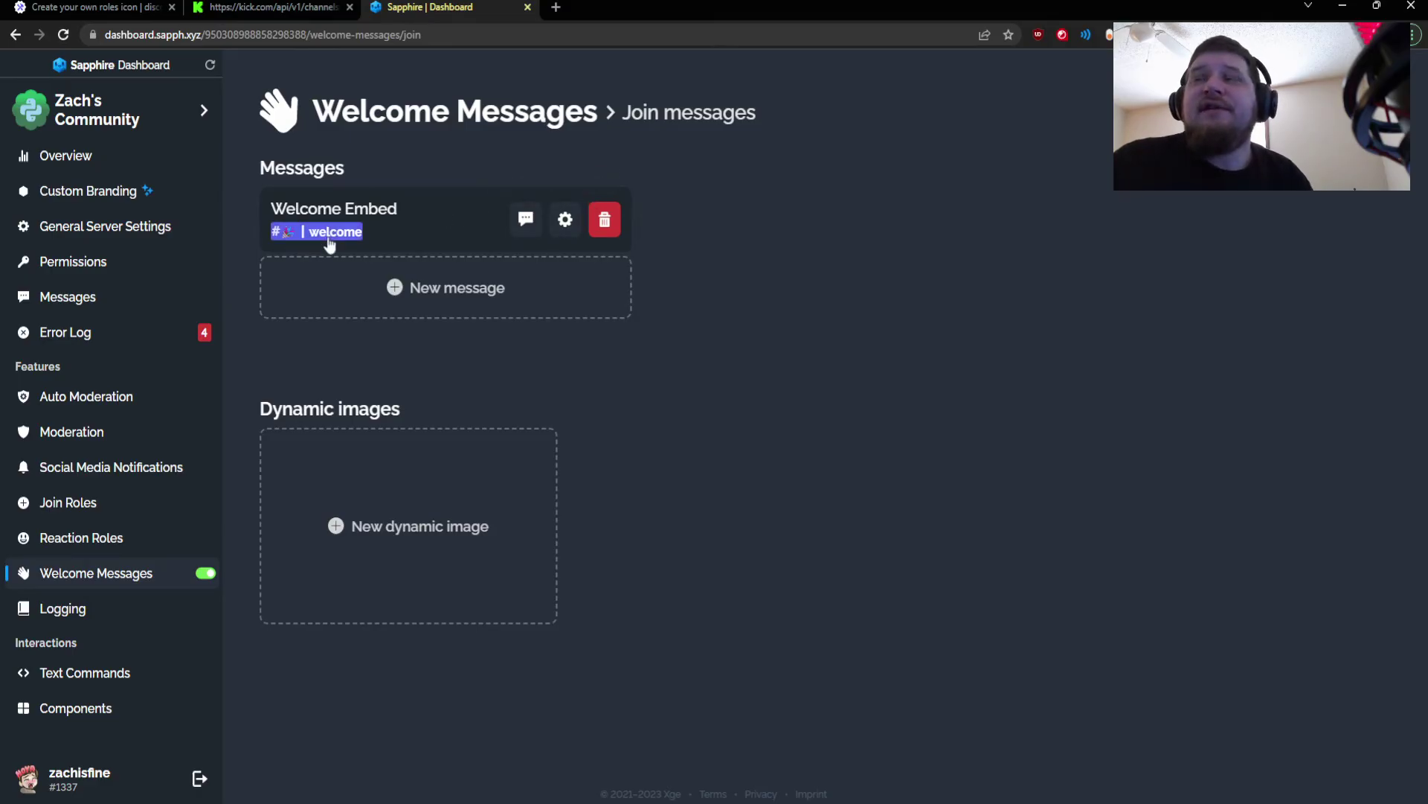
{"action": "left_click", "coordinate": [423, 296]}
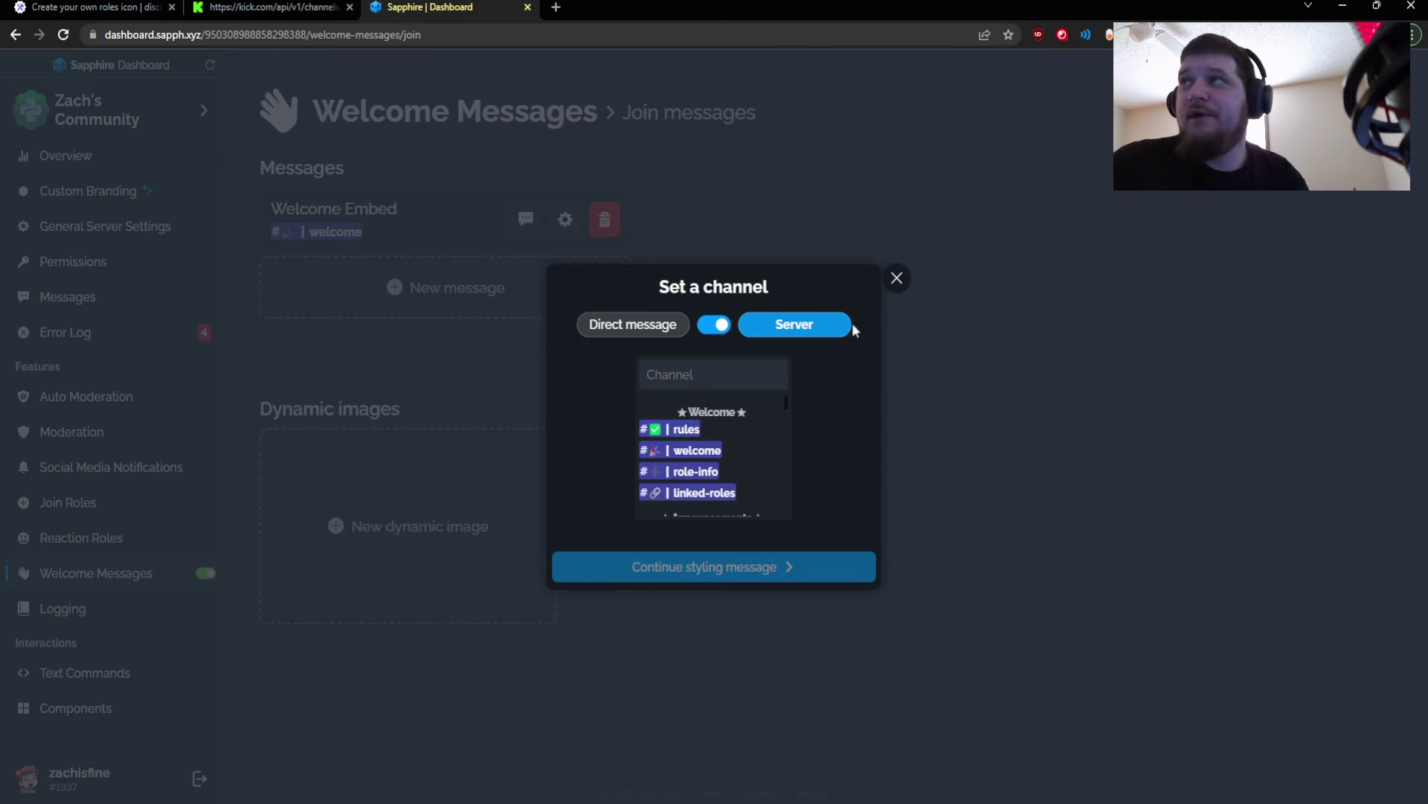
{"action": "left_click", "coordinate": [897, 282]}
Open the Welcome Embed message for editing, examine its fields and thumbnail setting, and return to the embed.
{"action": "left_click", "coordinate": [525, 218]}
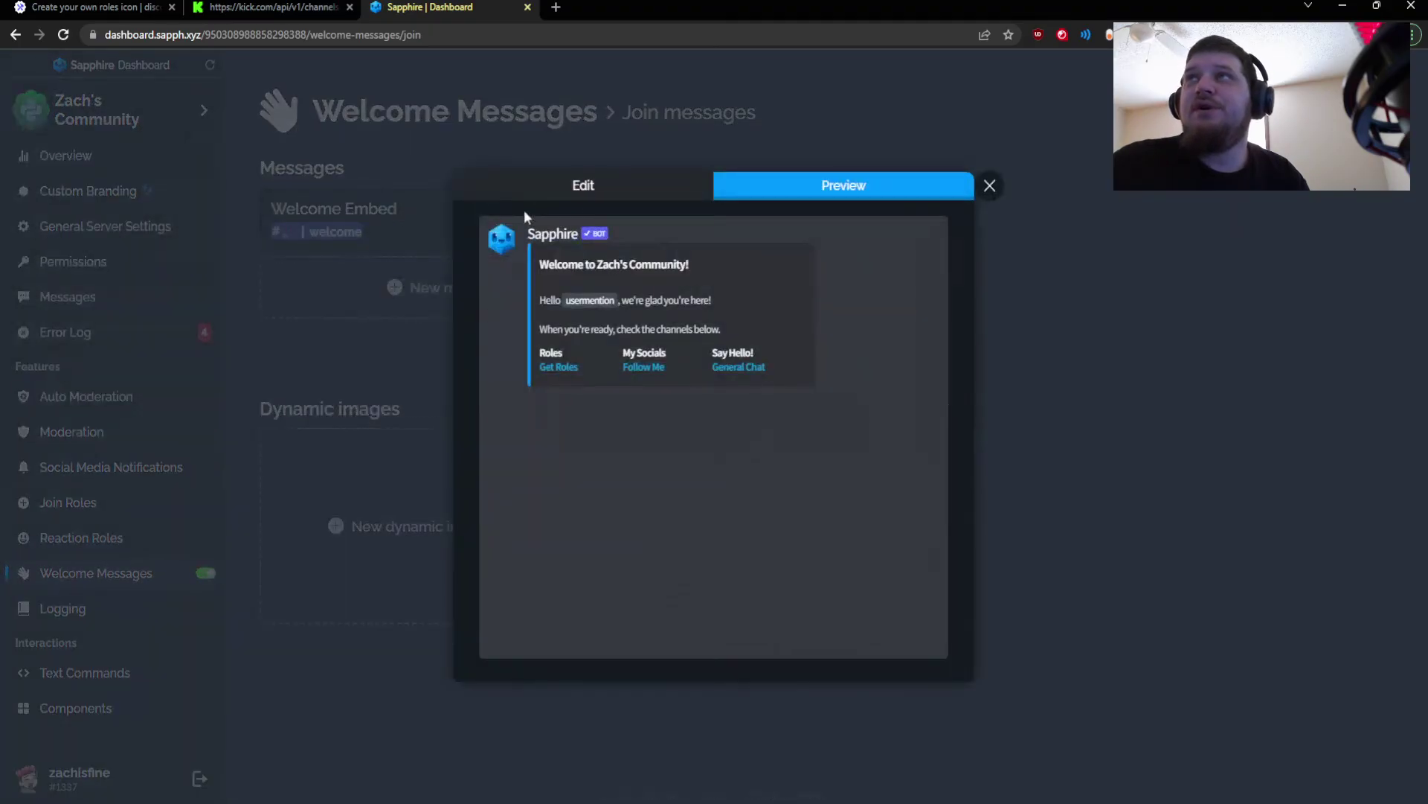
{"action": "left_click", "coordinate": [623, 199]}
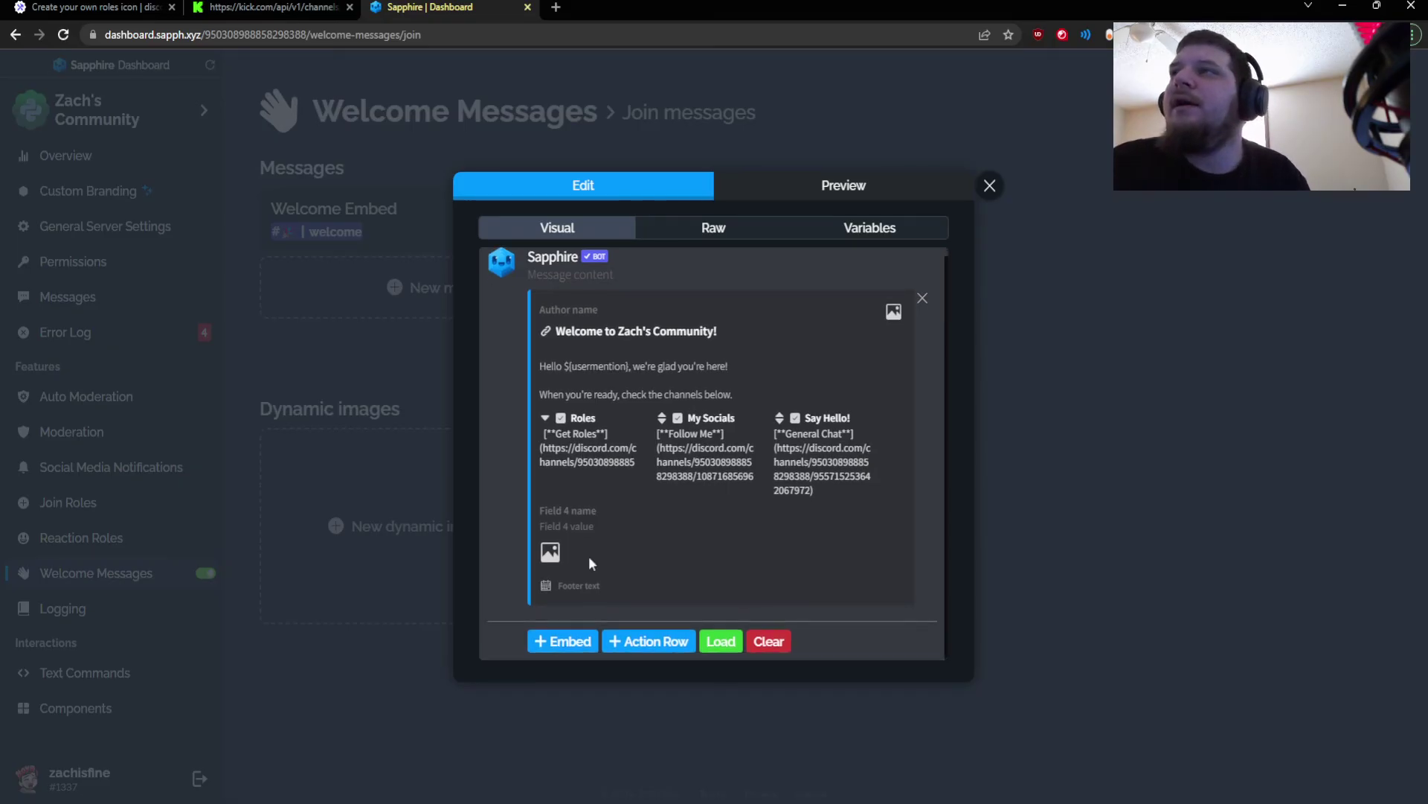
{"action": "left_click", "coordinate": [892, 321]}
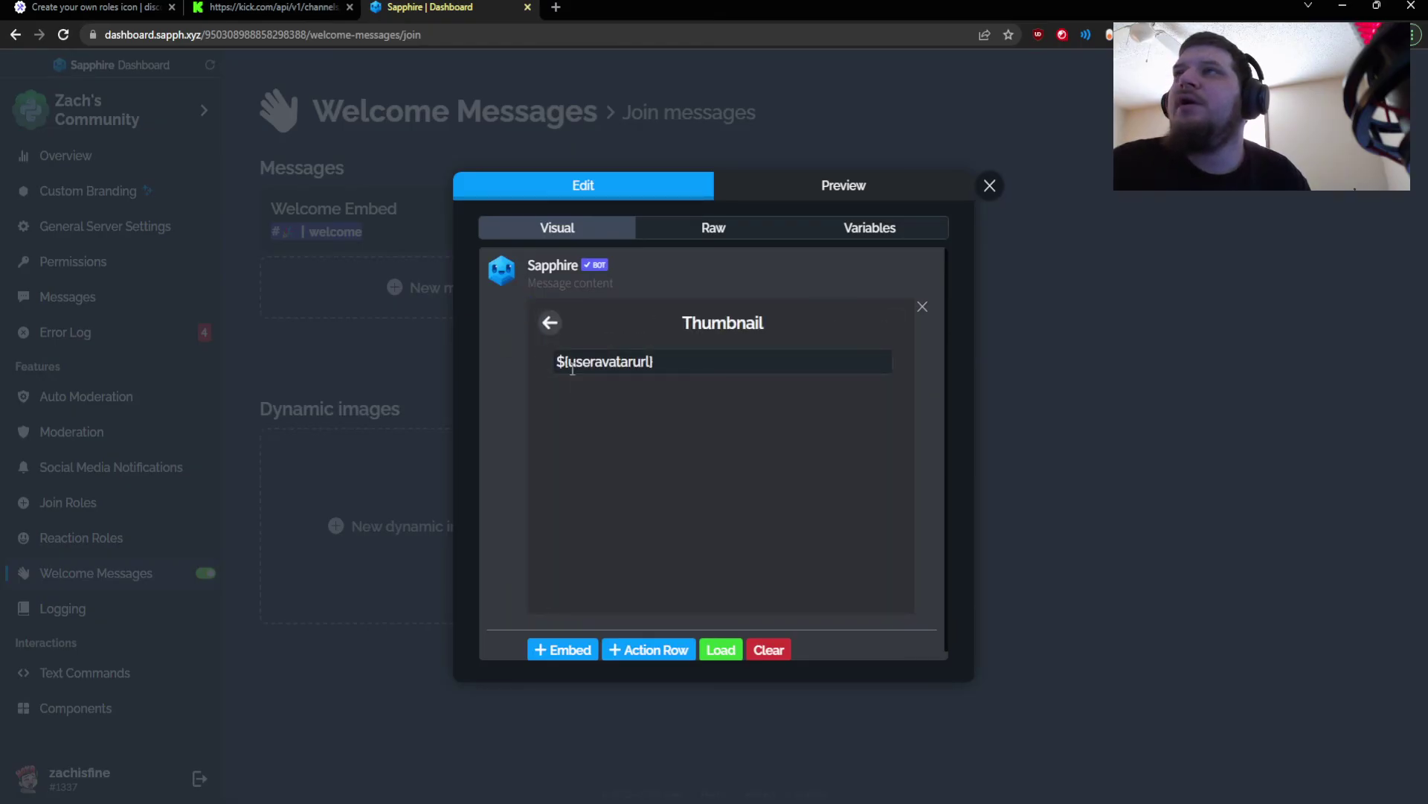
{"action": "left_click", "coordinate": [550, 323]}
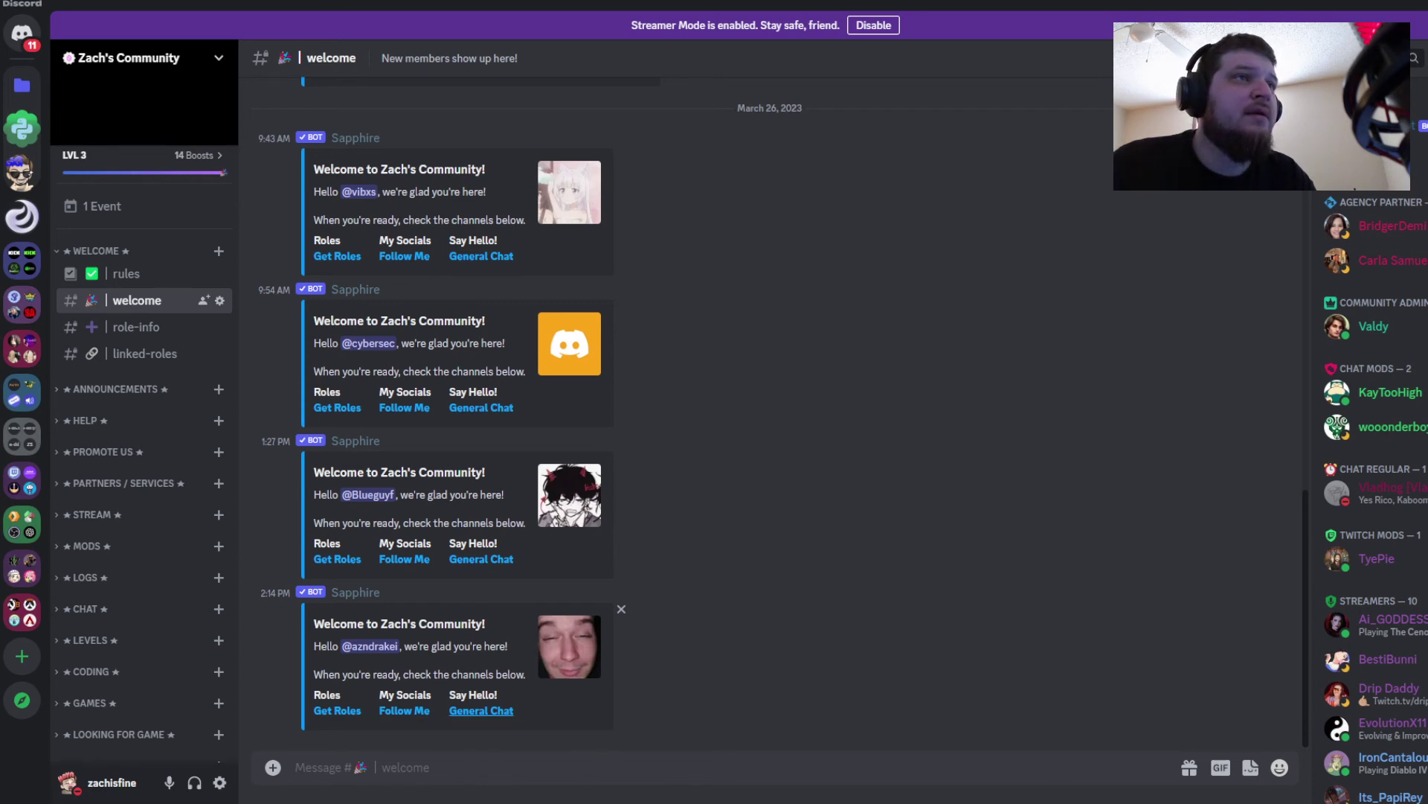
Switch to Discord, follow the Get Roles link in the latest welcome message and return to the welcome channel.
{"action": "left_click", "coordinate": [339, 712]}
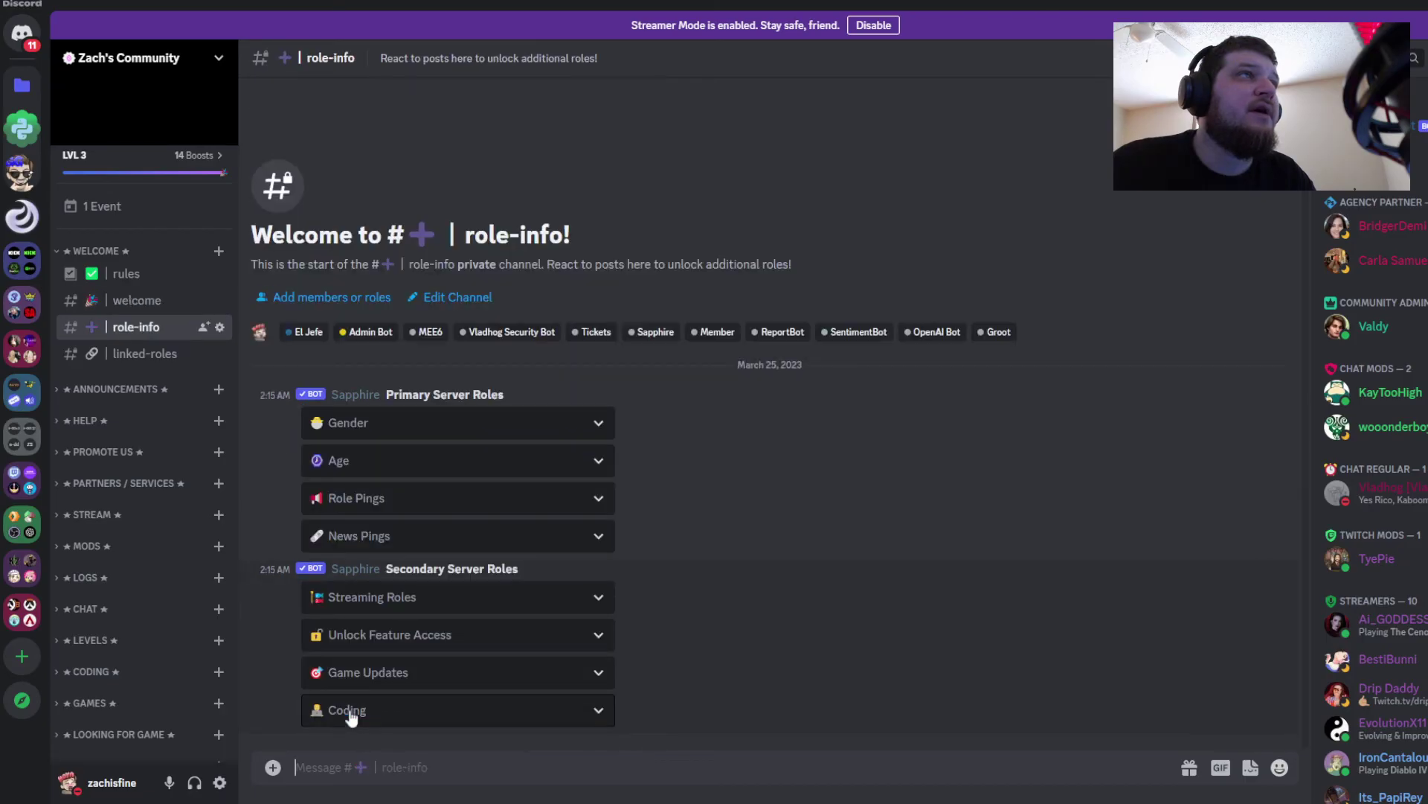
{"action": "left_click", "coordinate": [158, 301]}
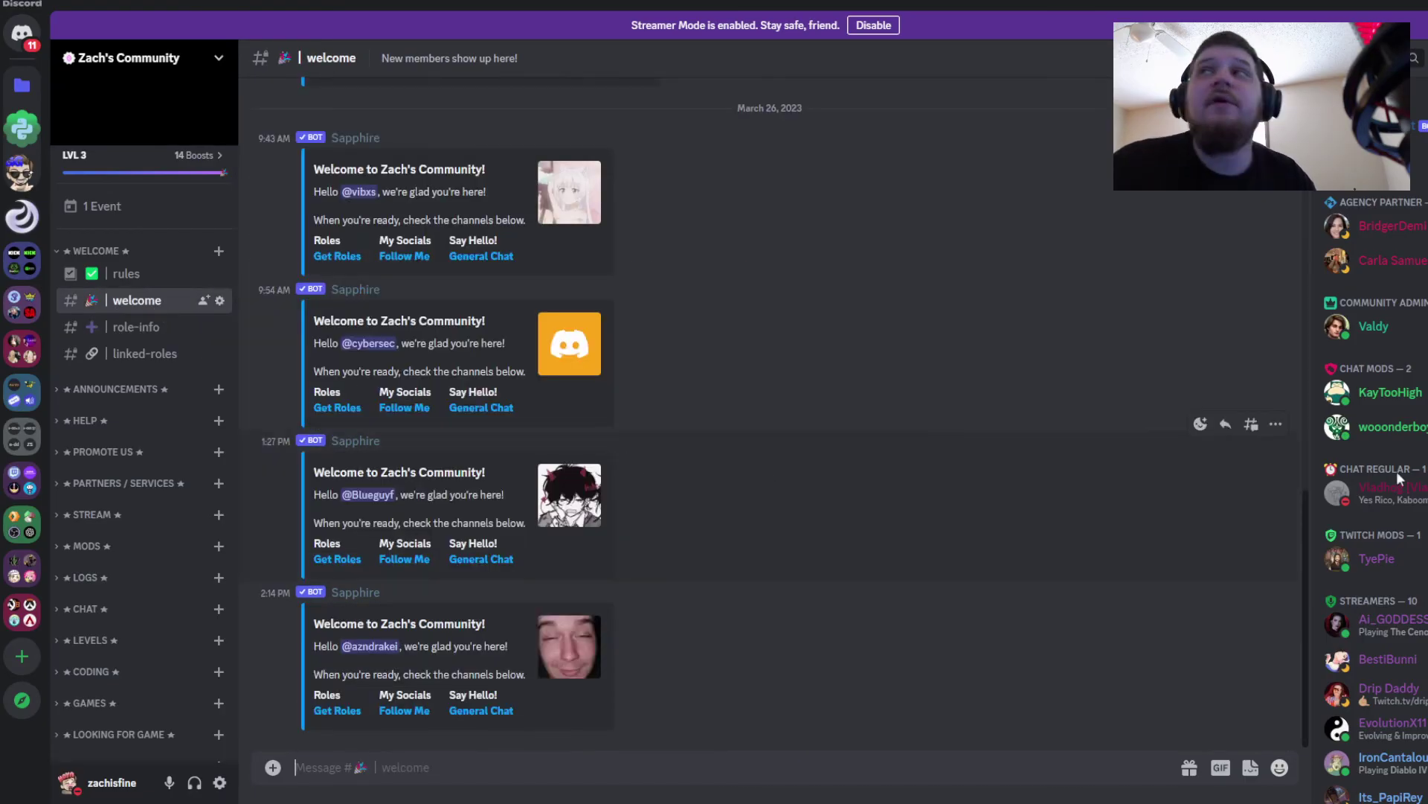